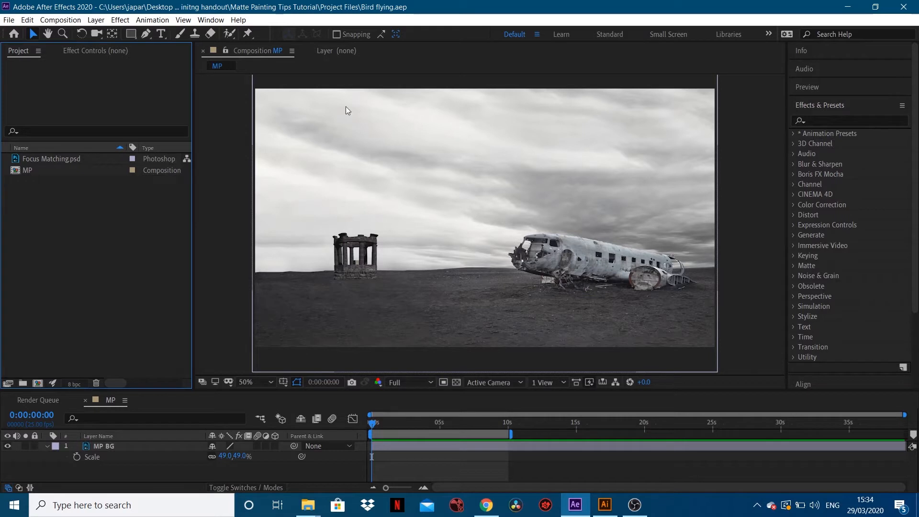
Step: Switch to the Bird.ai artwork in Illustrator and close the floating Color panel
click(605, 508)
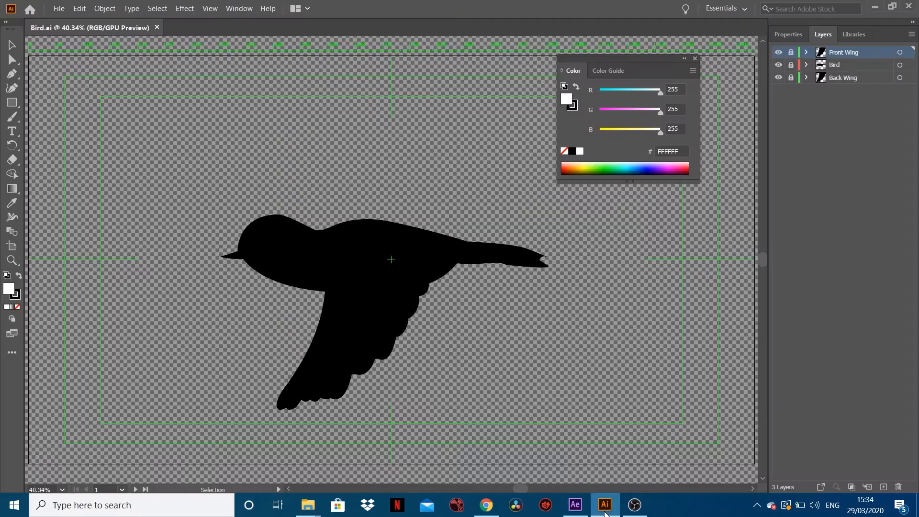
click(683, 59)
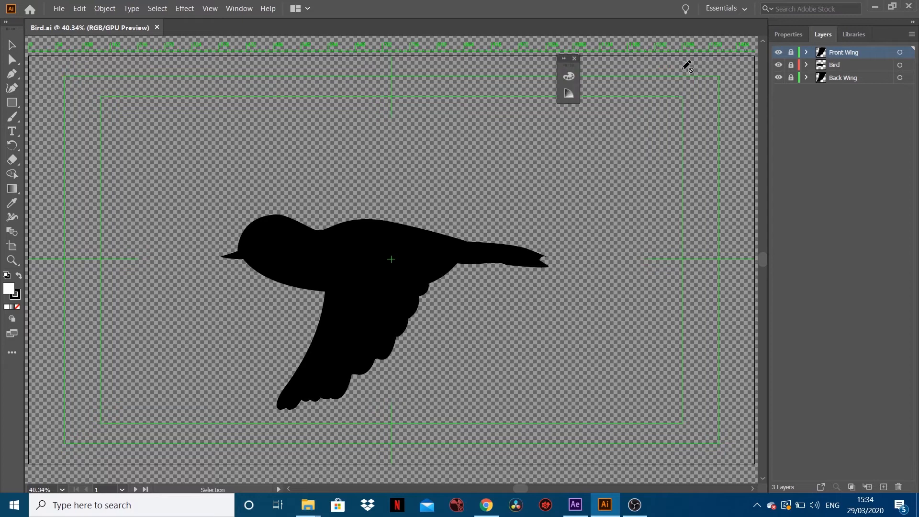
click(575, 59)
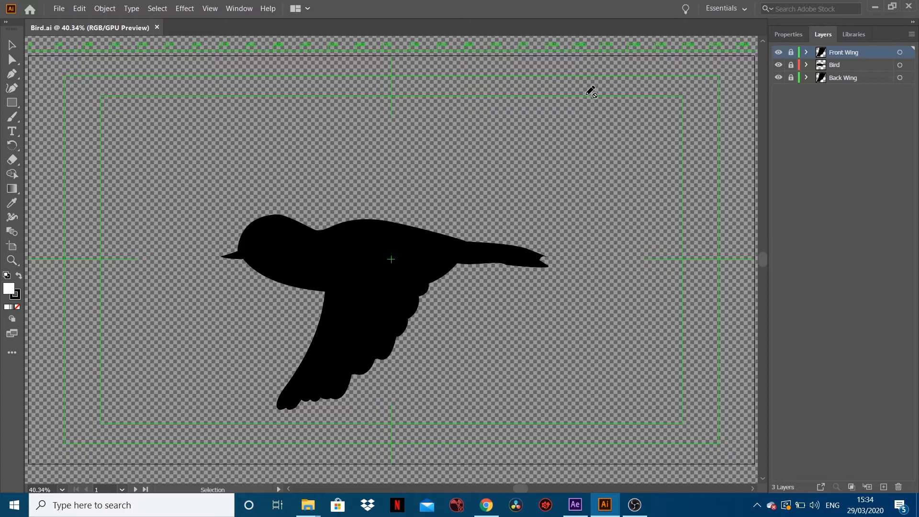
Step: Hide and show the Front Wing, Bird and Back Wing layers in turn to examine each part of the silhouette
click(778, 53)
click(778, 65)
ctrl+click(779, 78)
ctrl+click(778, 78)
ctrl+click(779, 78)
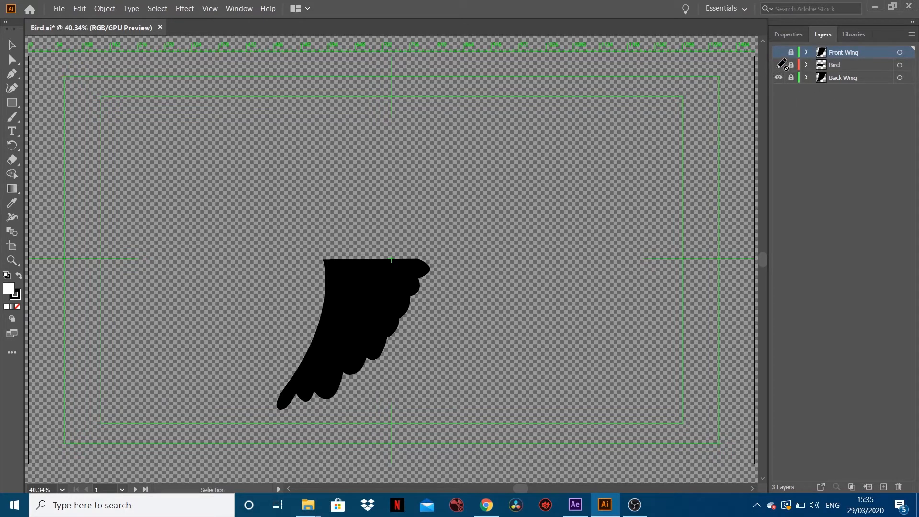
click(778, 65)
click(779, 78)
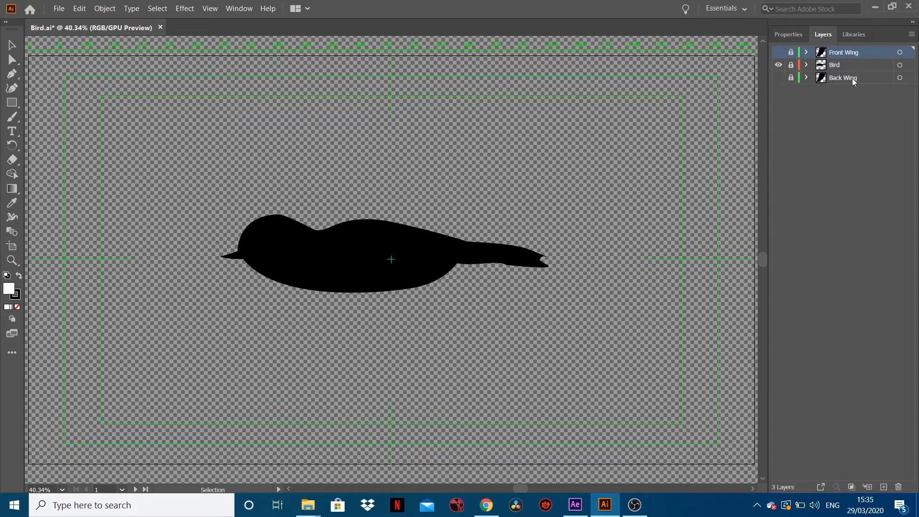
click(779, 77)
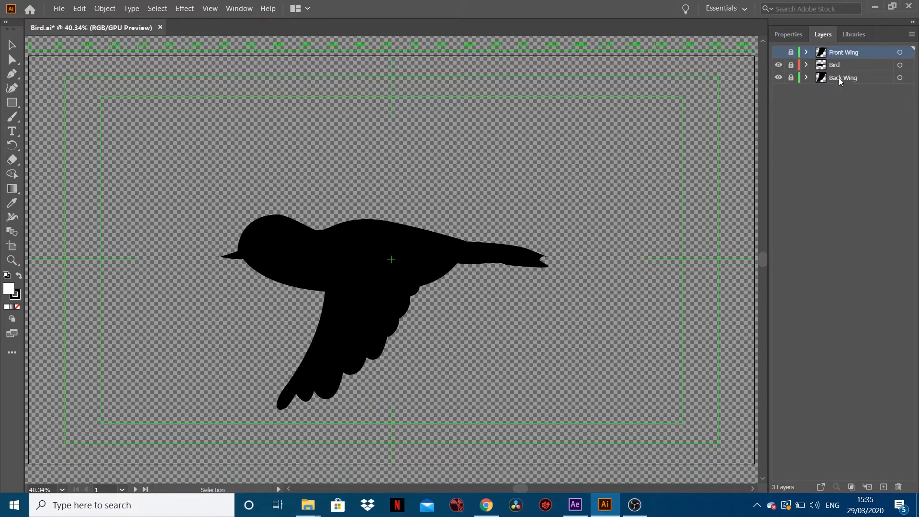
click(778, 52)
click(779, 52)
click(778, 52)
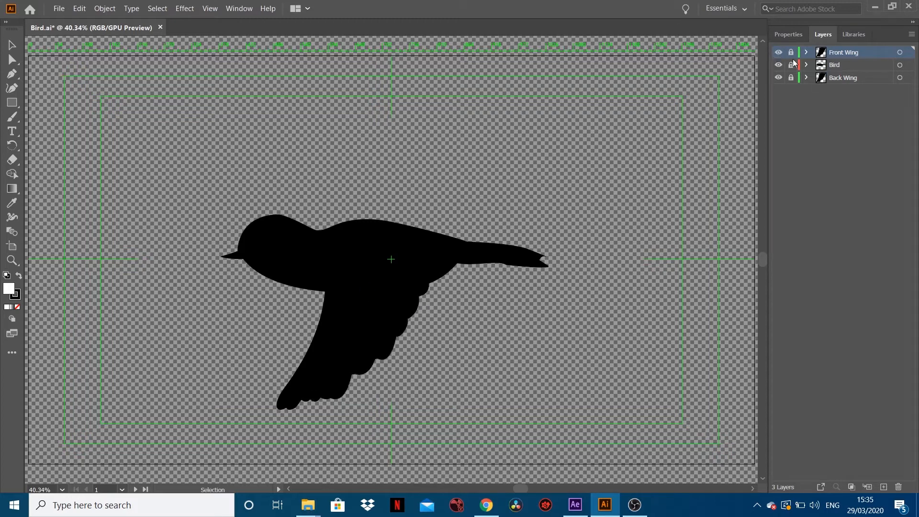
Step: Compare the front and back wing shapes with the Bird body layer hidden, and show all layers again
click(778, 65)
click(778, 53)
click(779, 53)
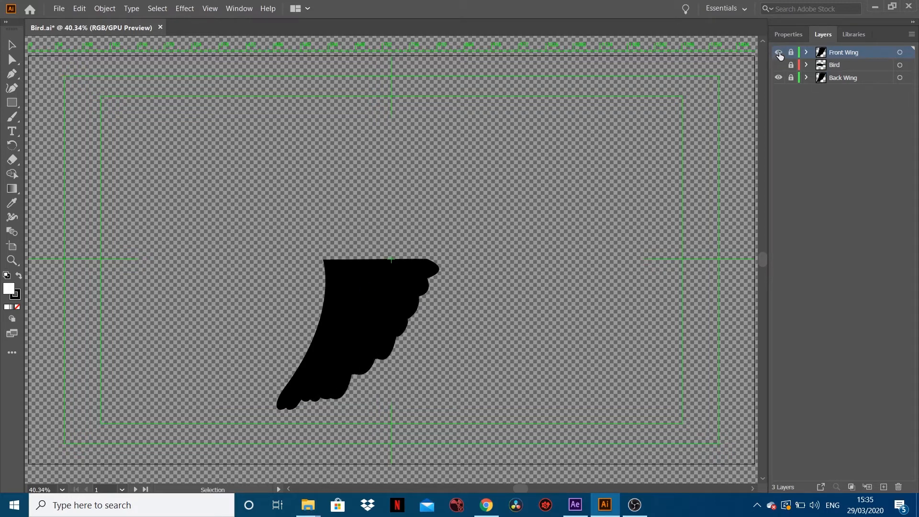
click(778, 77)
click(778, 77)
click(778, 52)
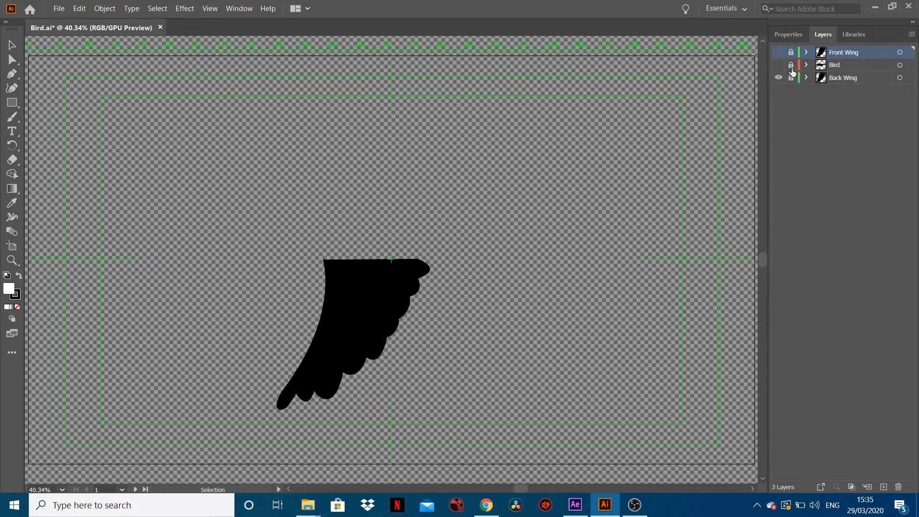
click(778, 64)
click(778, 52)
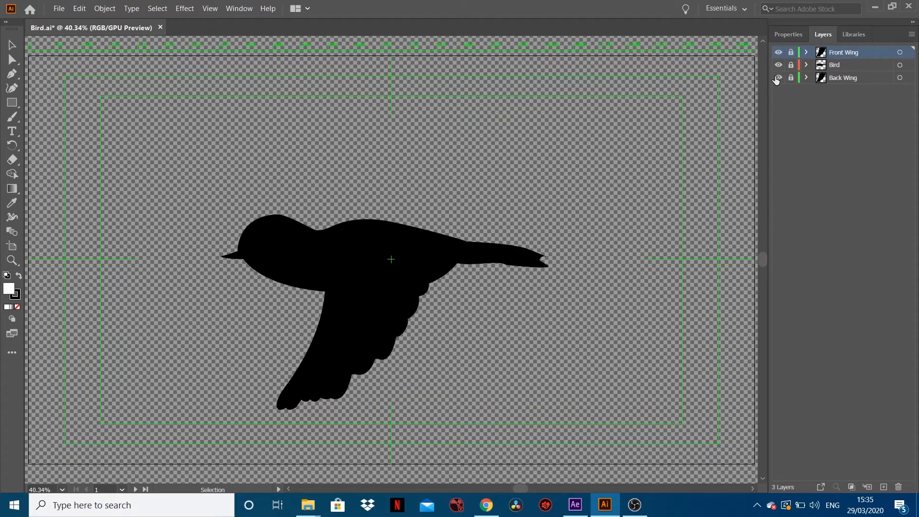
Step: Toggle each layer's visibility once more and view the bird's body without either wing before restoring both wings
click(779, 78)
click(778, 77)
click(777, 54)
click(778, 54)
click(778, 65)
click(778, 64)
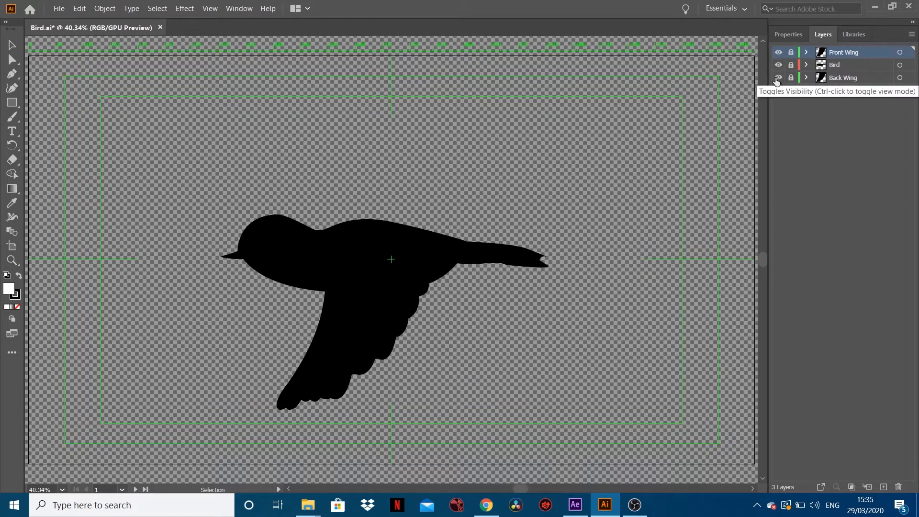
click(779, 52)
click(779, 77)
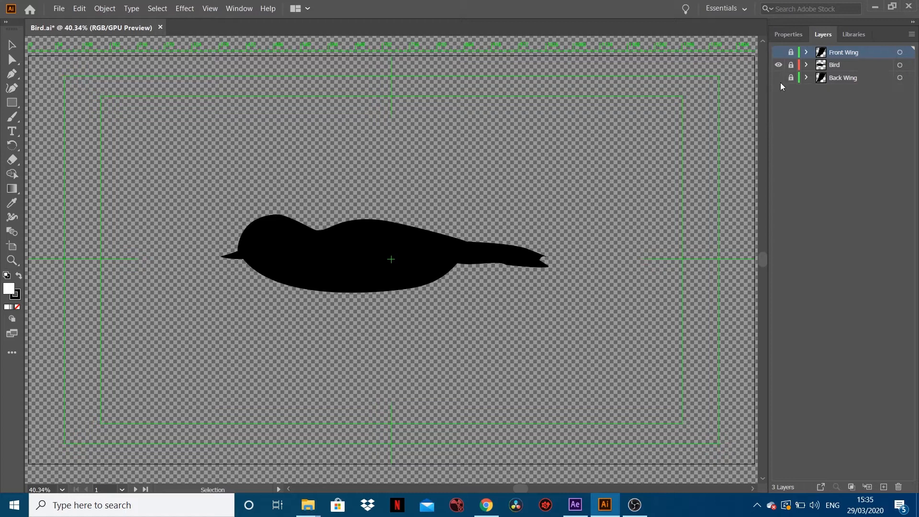
click(778, 78)
click(779, 52)
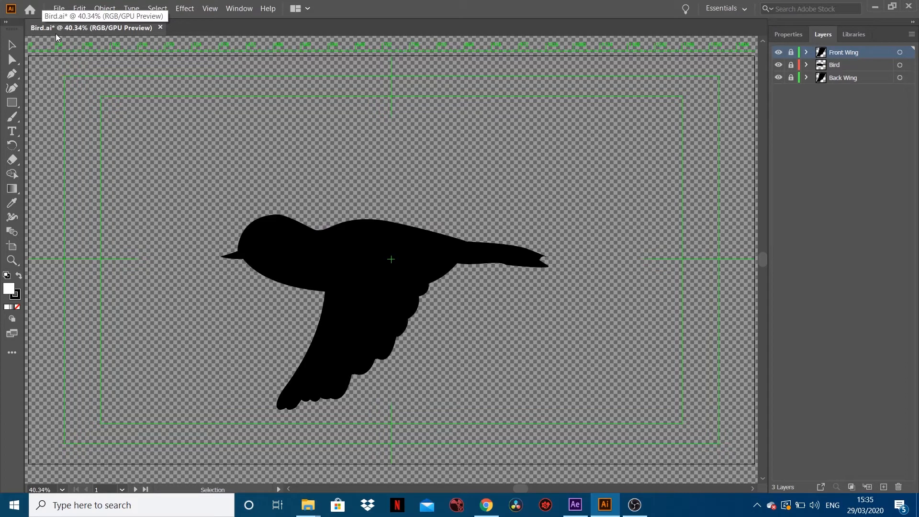
Step: Review the layer names by selecting Back Wing, Bird and Front Wing one after another
click(845, 82)
click(837, 68)
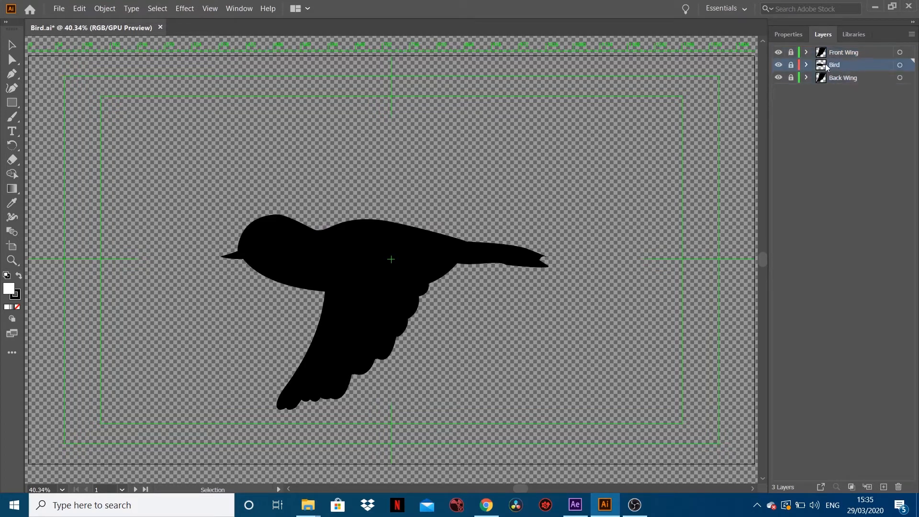
click(841, 48)
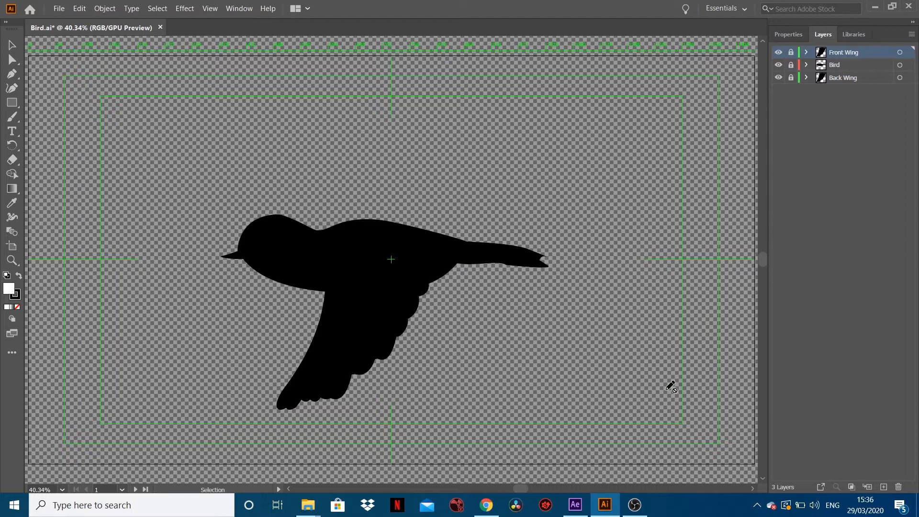
Step: Switch to the Bird flying.aep project in After Effects and check the MP BG layer by toggling its visibility
mouse_move(575, 515)
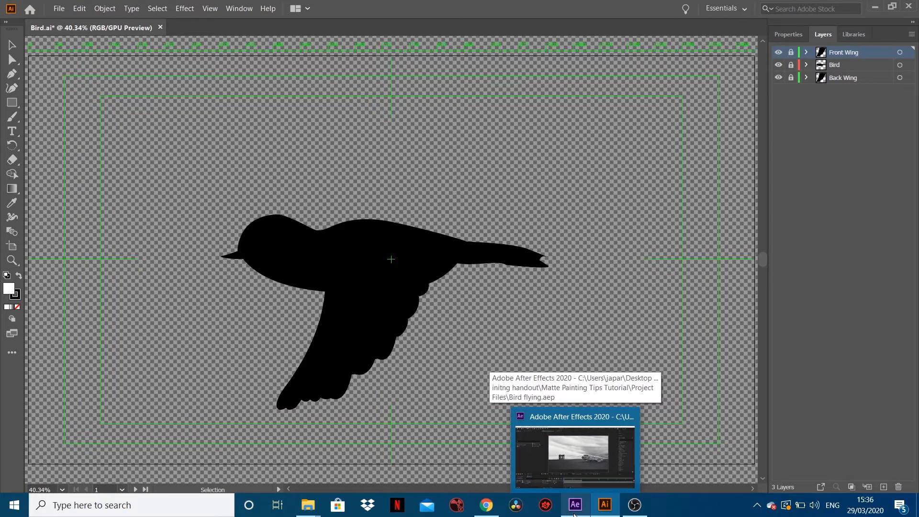
click(574, 513)
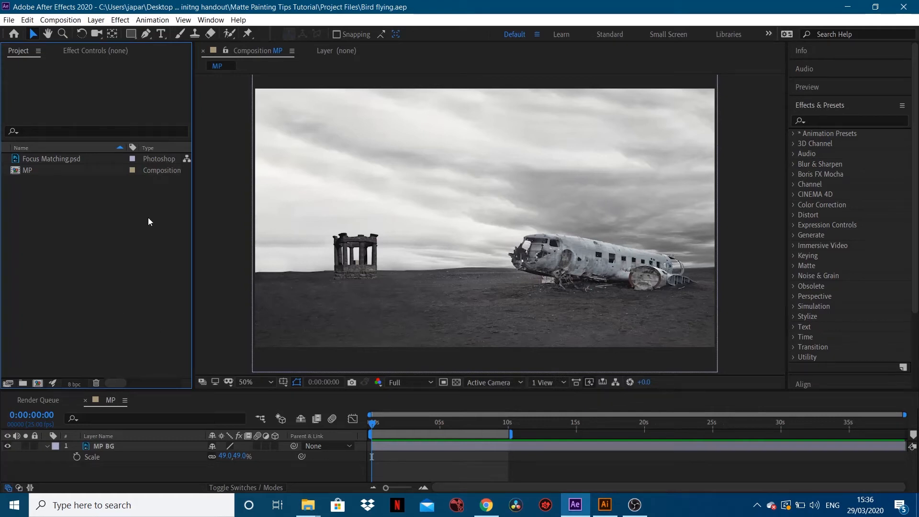
click(113, 446)
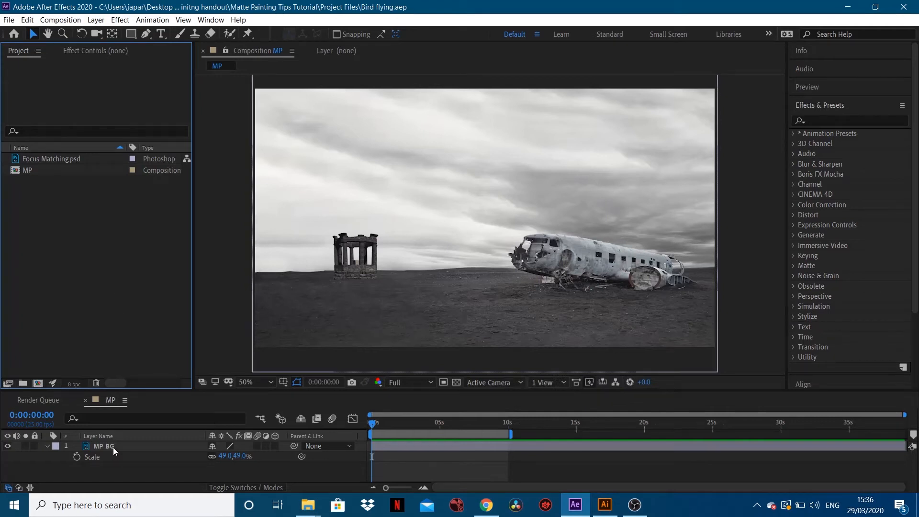
click(10, 447)
click(10, 447)
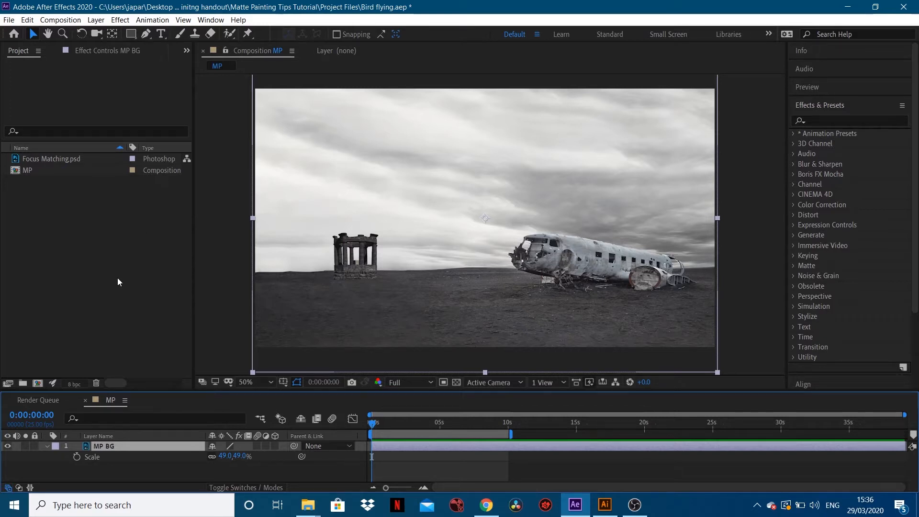
Step: Import the Bird Illustrator file from Project Files as Composition - Retain Layer Sizes
click(123, 226)
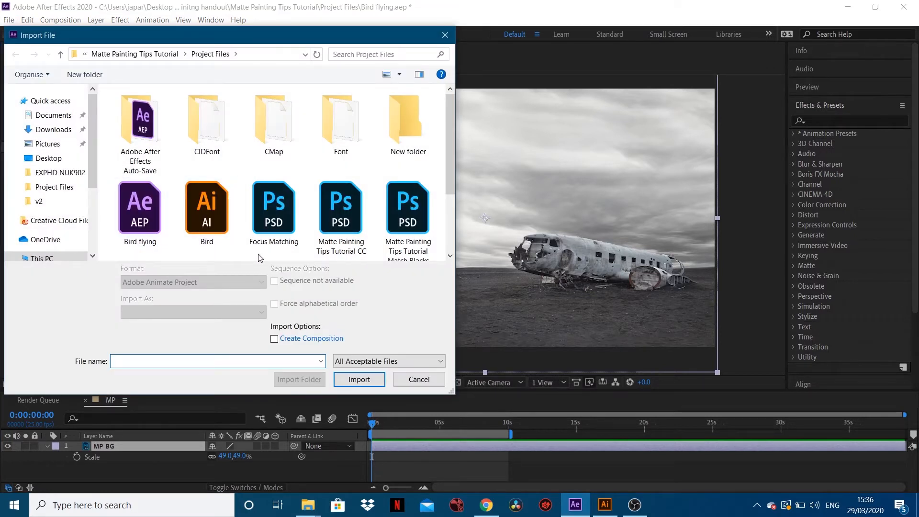
click(216, 222)
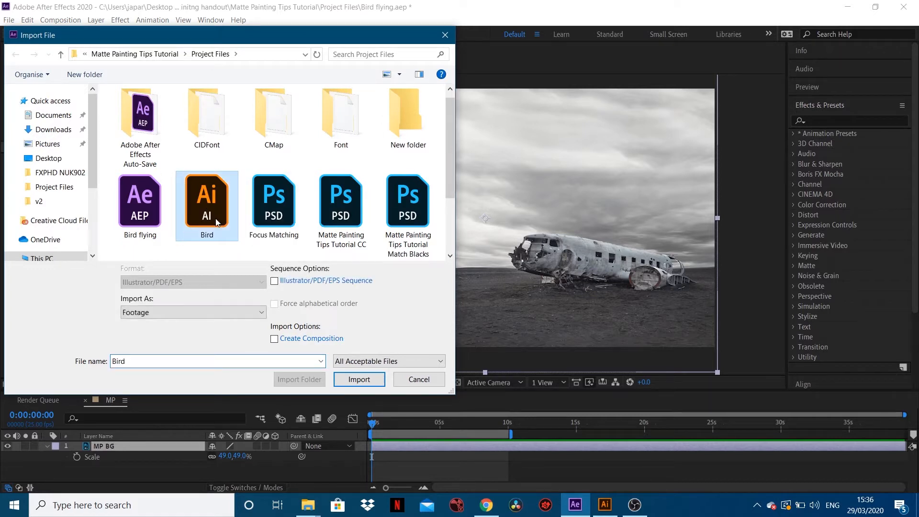
click(150, 317)
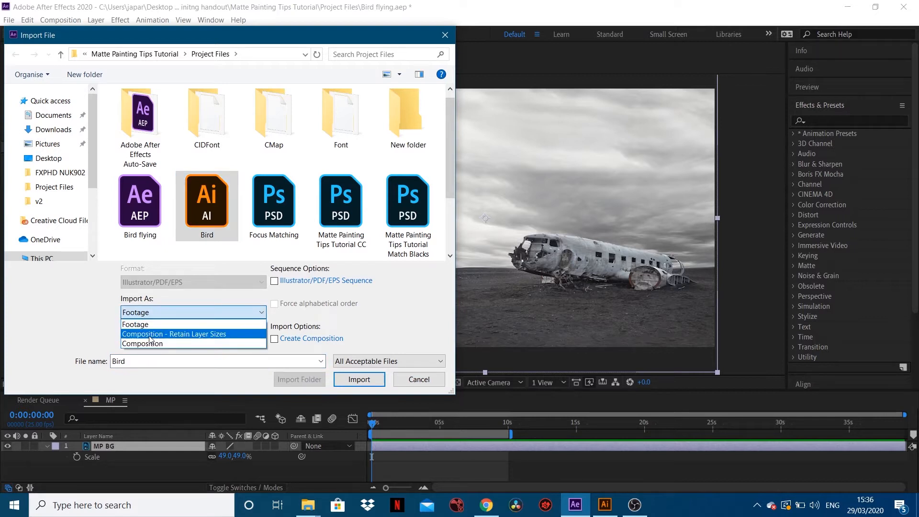
click(175, 335)
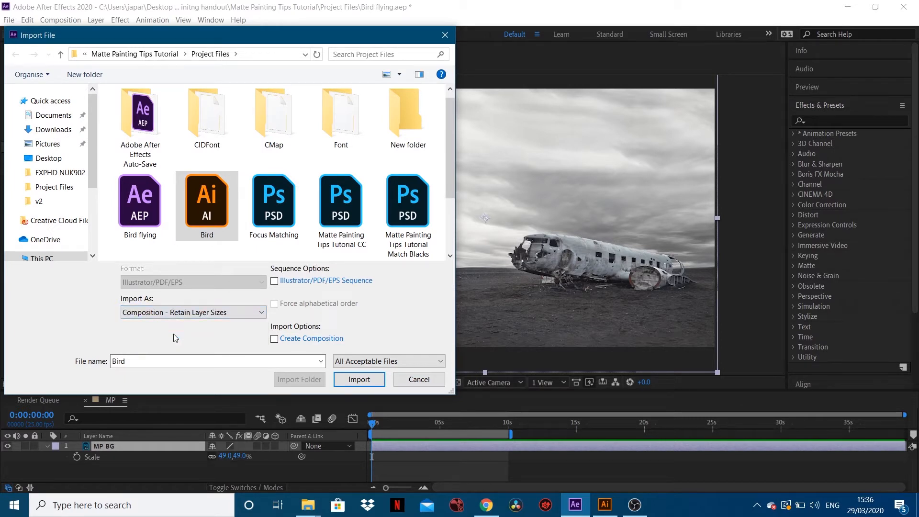
click(358, 379)
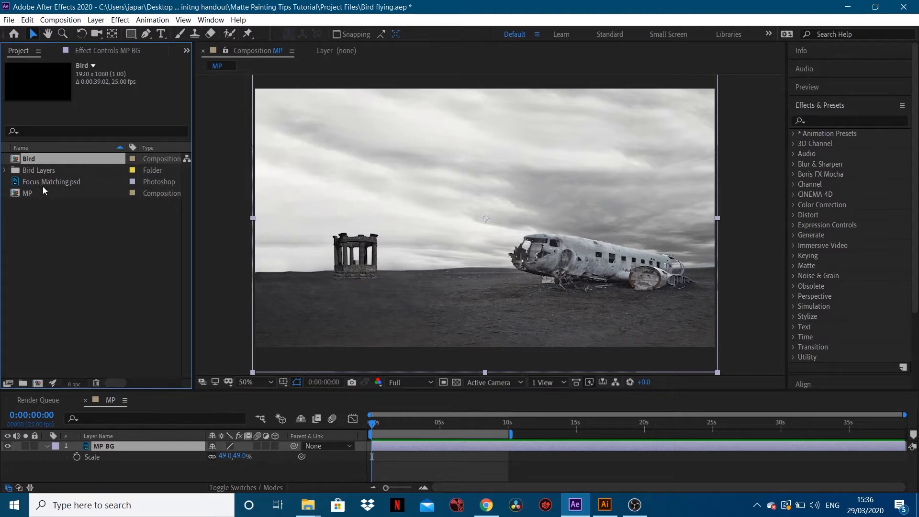
Step: Open the imported Bird composition and display its transparency grid
double_click(29, 159)
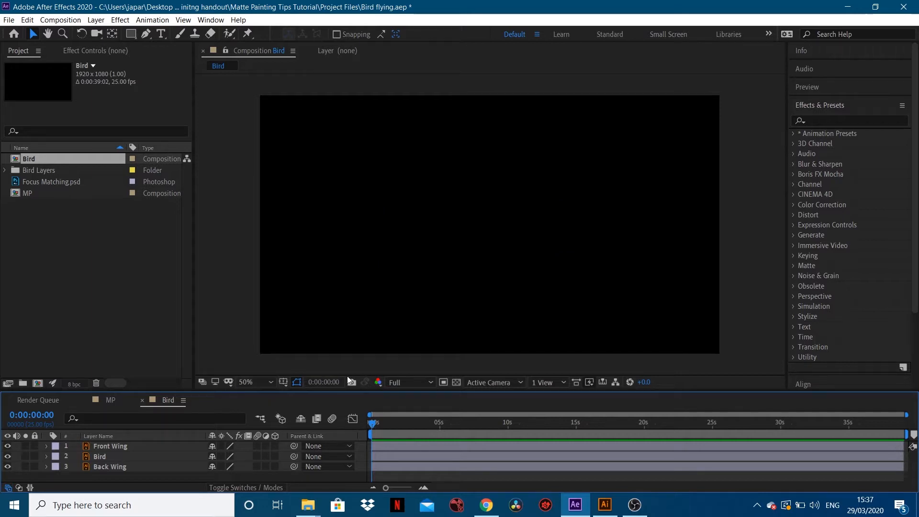
click(456, 382)
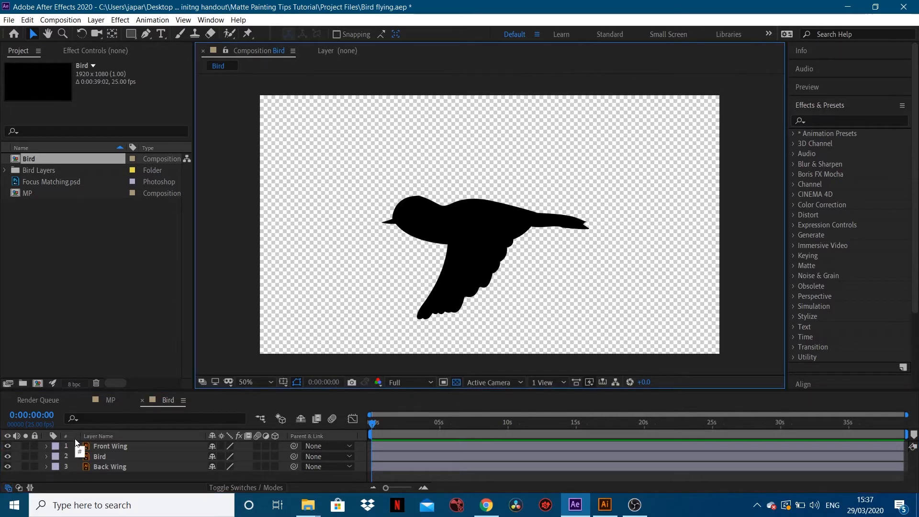
Step: Check the Front Wing and Bird layers in the Bird composition by hiding and showing them
click(8, 446)
click(8, 446)
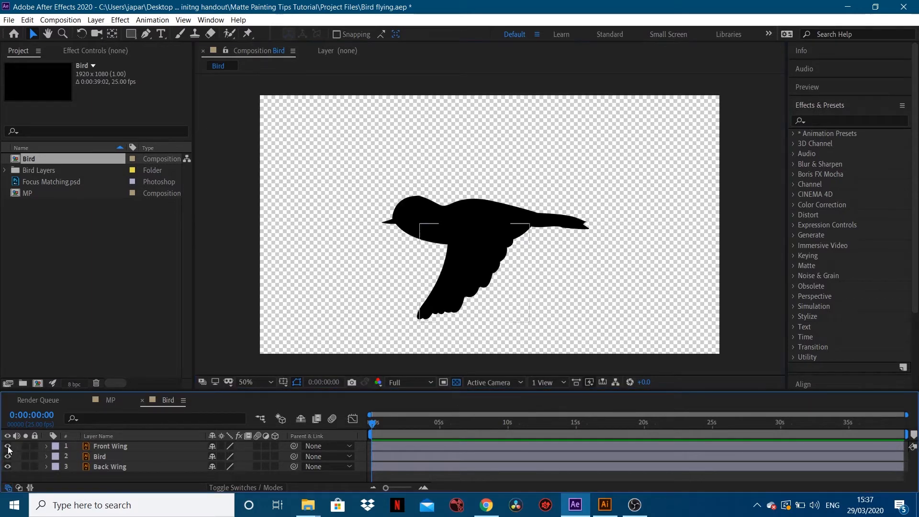
click(8, 456)
click(8, 456)
click(7, 446)
click(7, 446)
Step: Close the Bird composition and make the timeline area of the MP composition taller
click(142, 400)
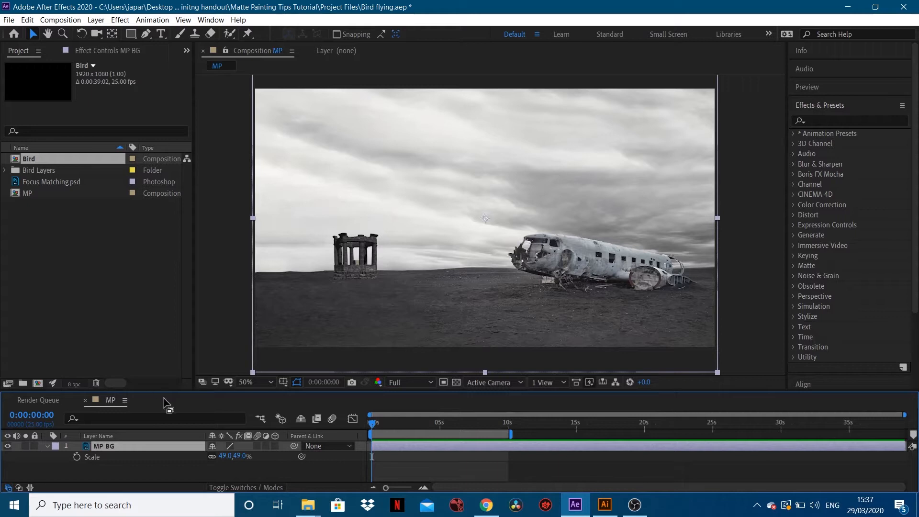
drag(166, 390, 162, 354)
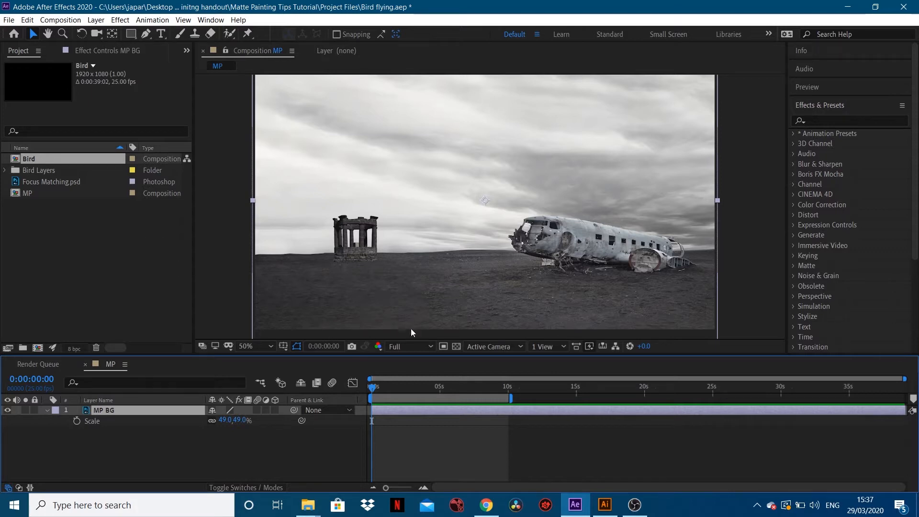
Step: View the MP composition without its MP BG layer, toggling the transparency grid on and off, and show the layer again
click(7, 410)
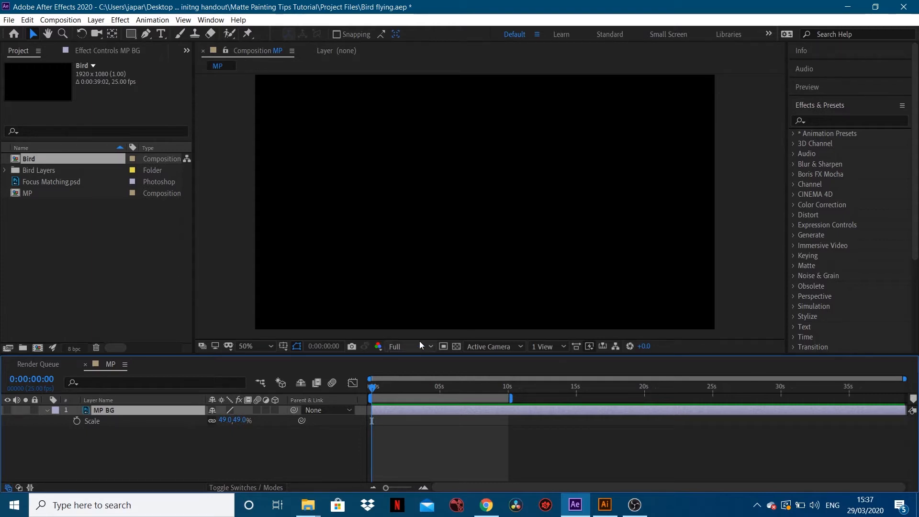
click(457, 346)
click(457, 346)
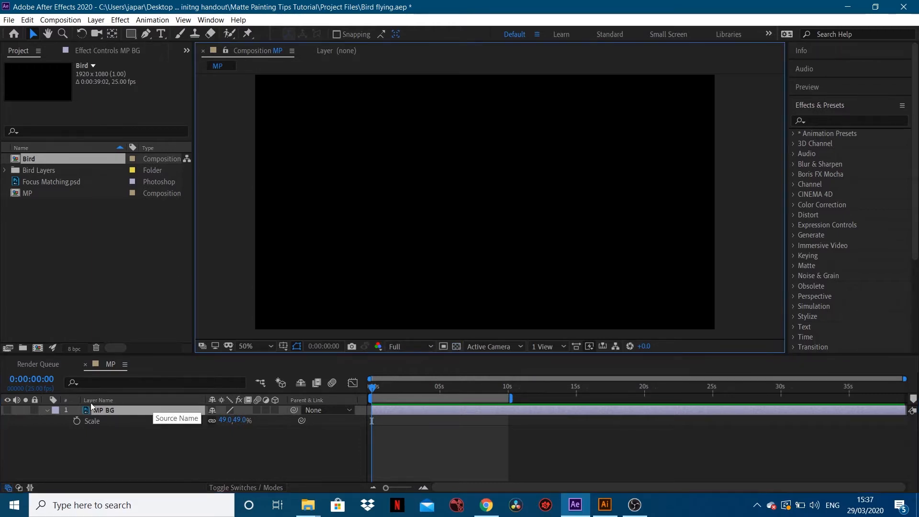
click(7, 410)
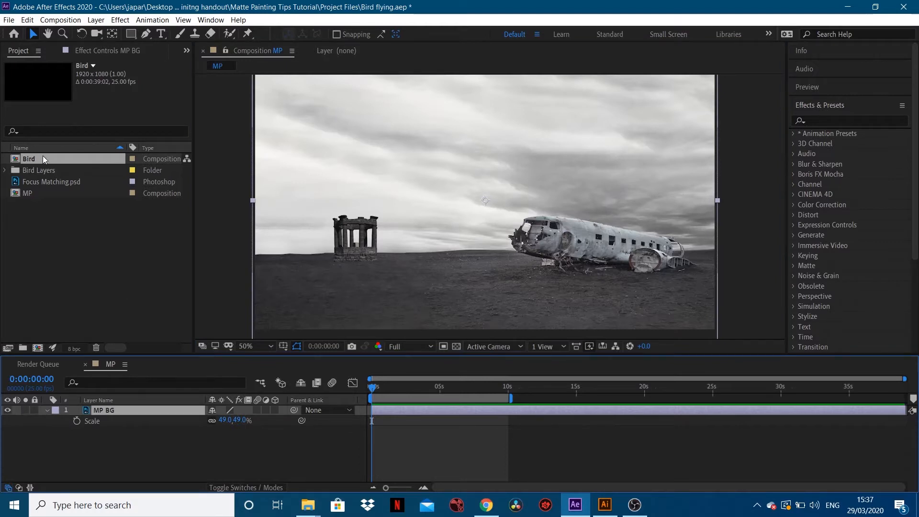
Step: Place the Bird composition above MP BG in the MP composition and nudge the bird slightly up and right
drag(33, 157, 101, 410)
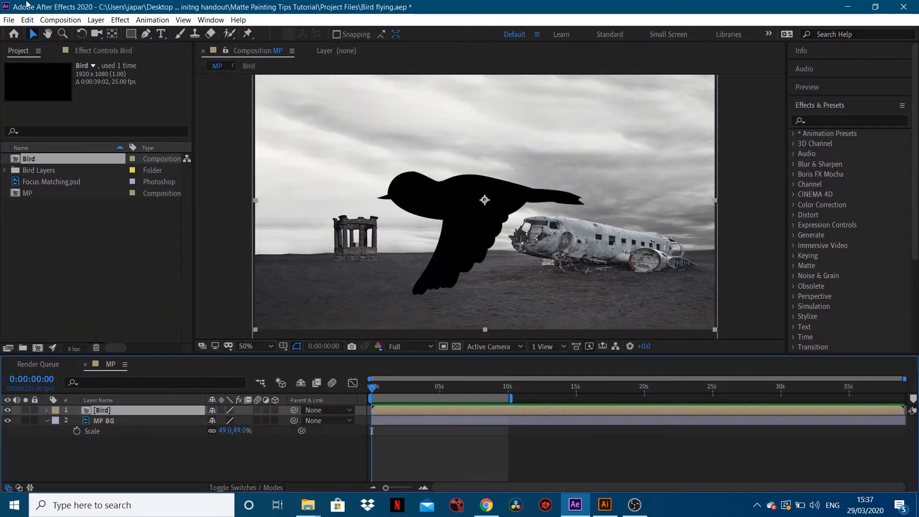
drag(463, 227, 450, 248)
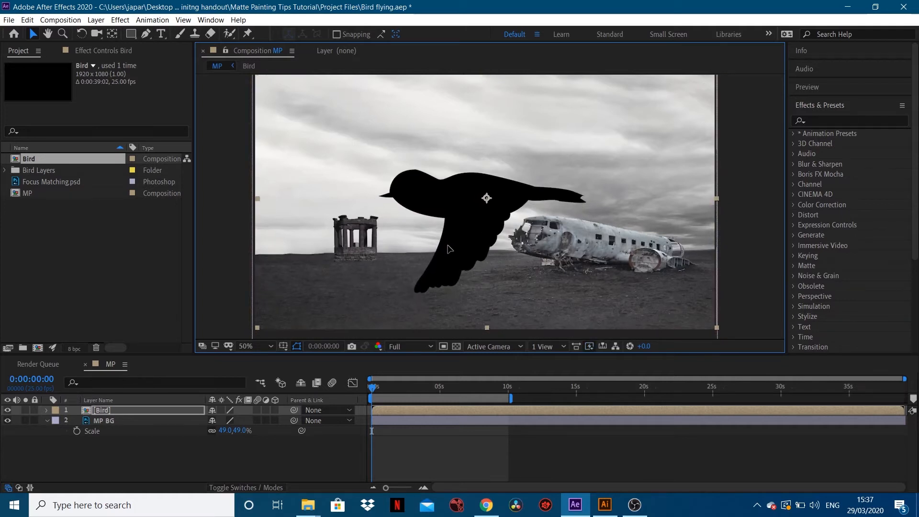
click(105, 409)
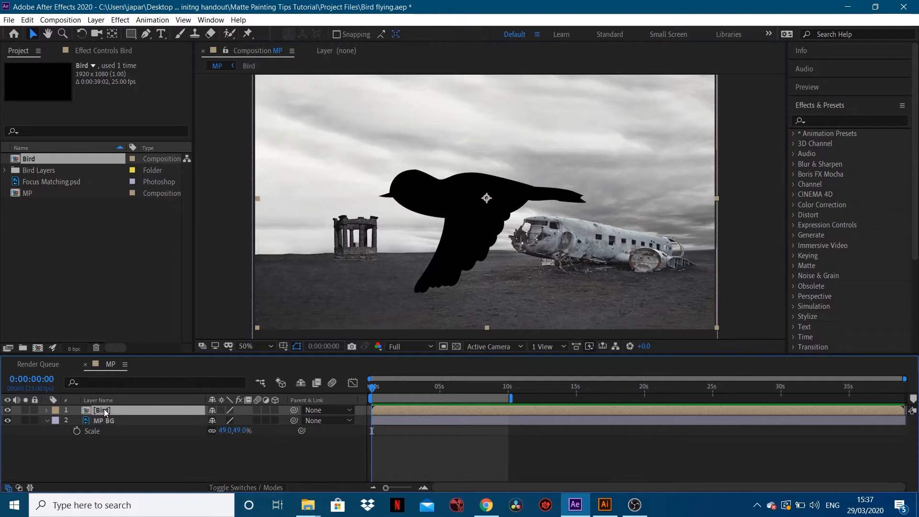
Step: Open the Bird composition from MP, switch between the two compositions, and toggle the transparency grid off and on
double_click(105, 409)
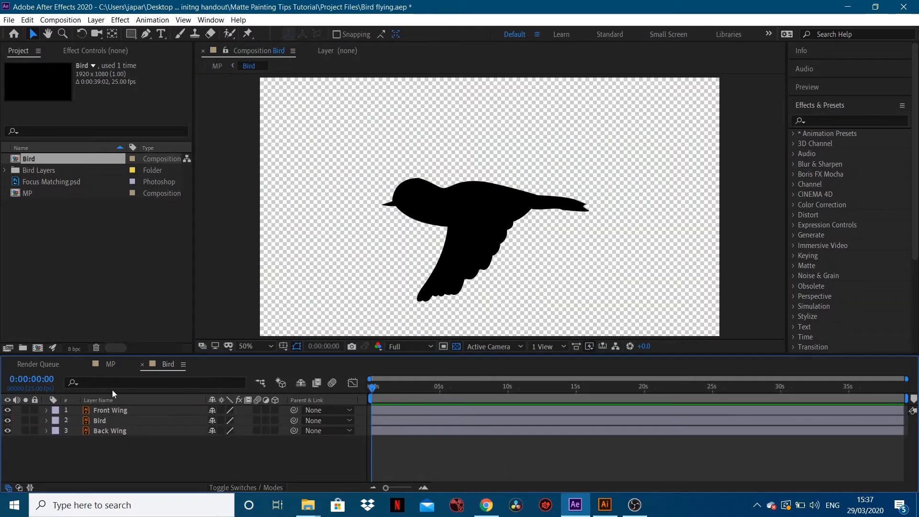
click(107, 410)
click(105, 421)
click(106, 447)
click(108, 366)
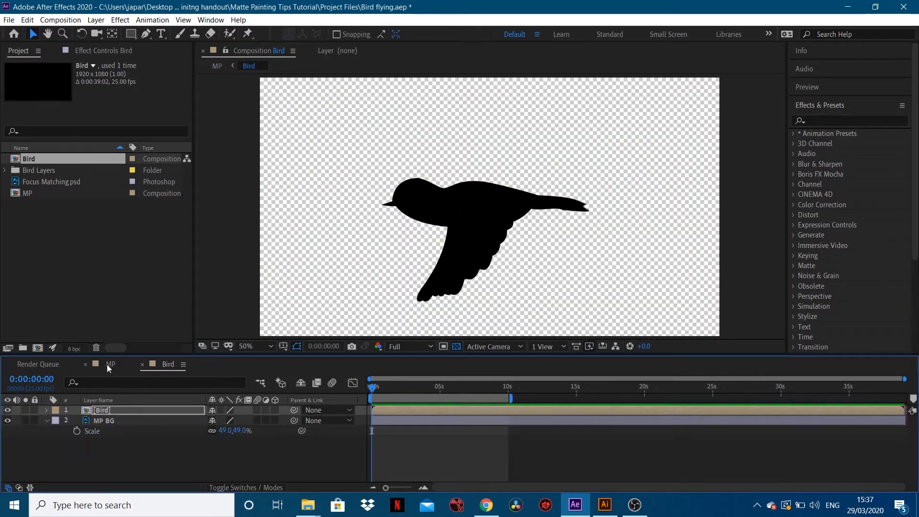
click(167, 364)
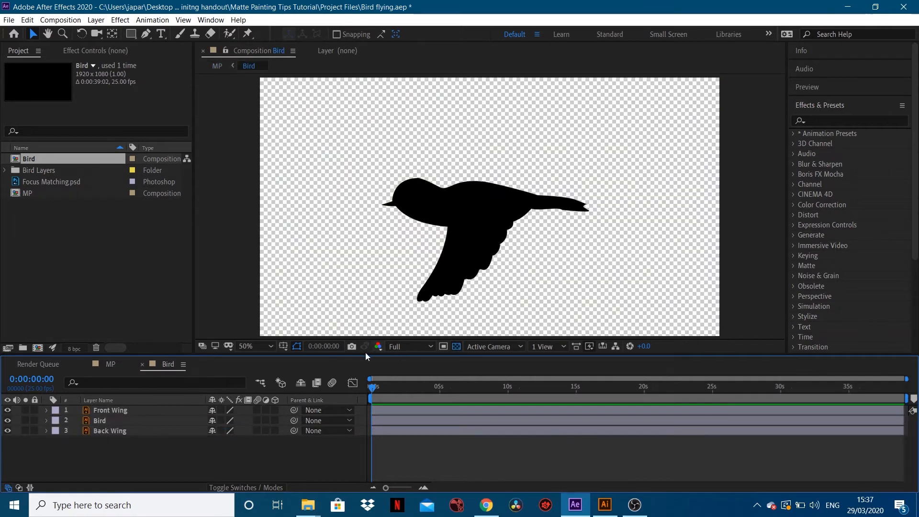
click(455, 347)
click(455, 348)
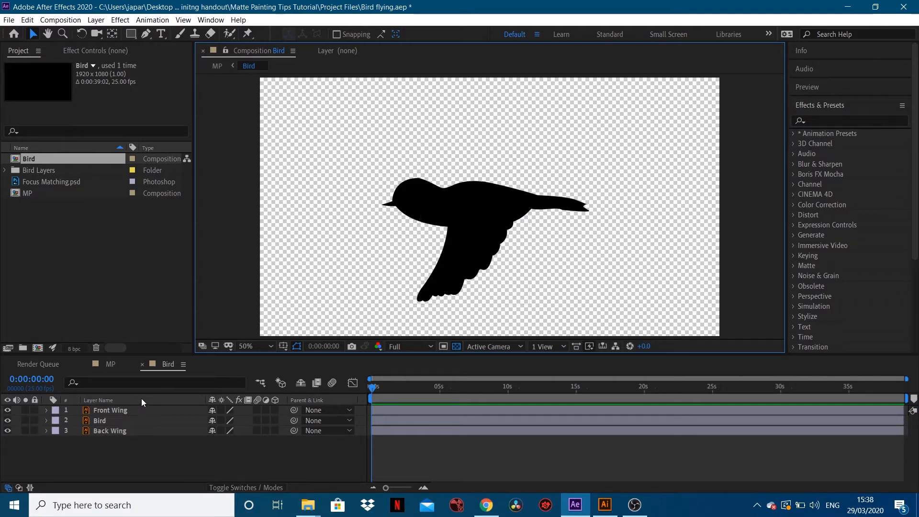
Step: Make the Front Wing layer 3D and reveal its rotation properties
click(106, 410)
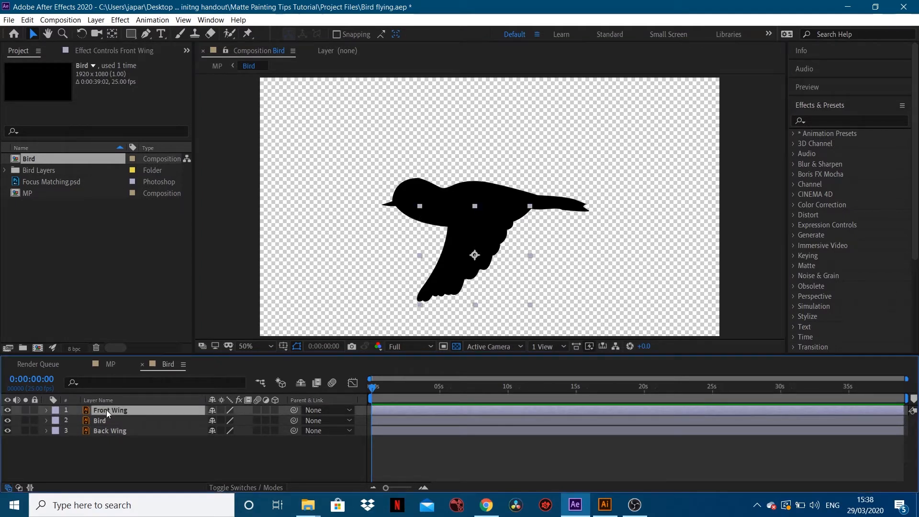
click(275, 410)
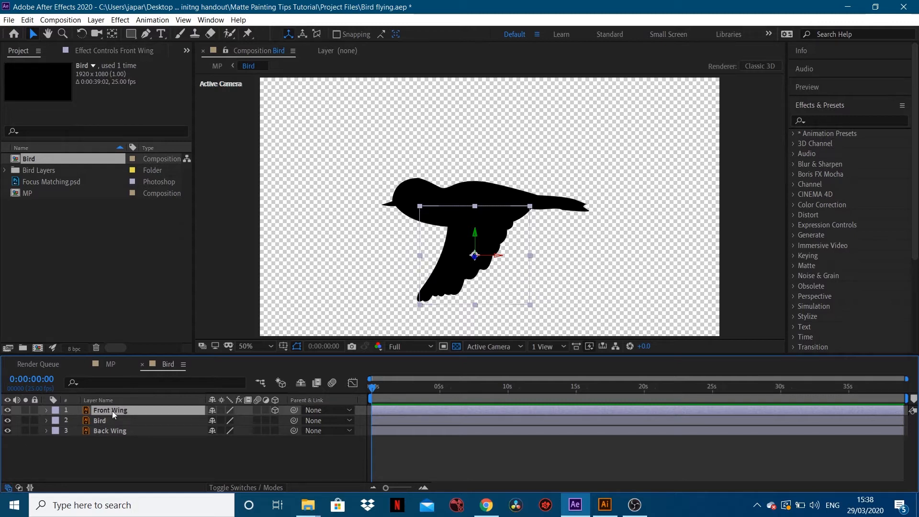
key(r)
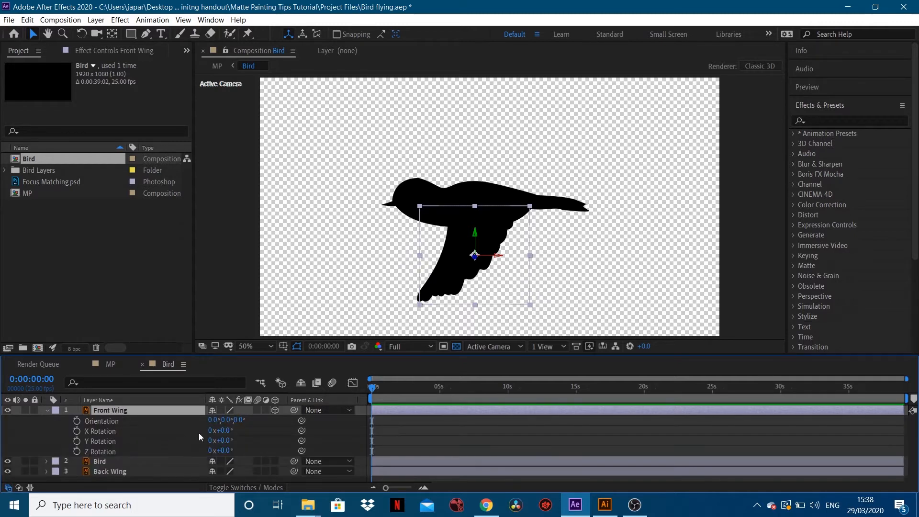
Step: Try an X Rotation of -71° on the Front Wing, save the project, and undo the rotation
drag(224, 431, 196, 444)
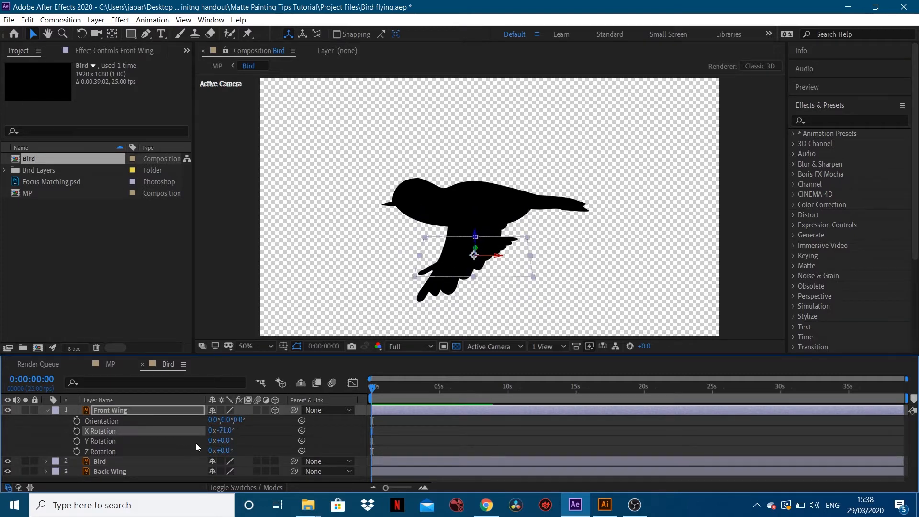
key(ctrl+s)
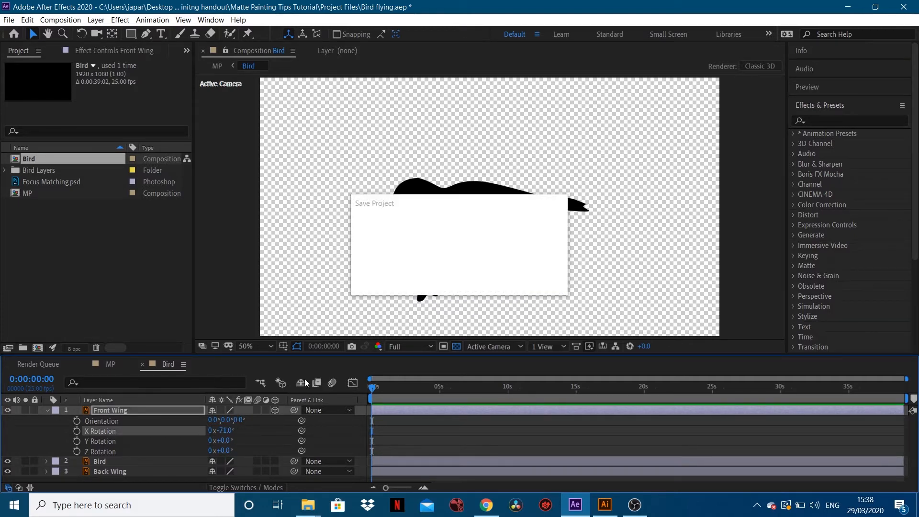
click(230, 312)
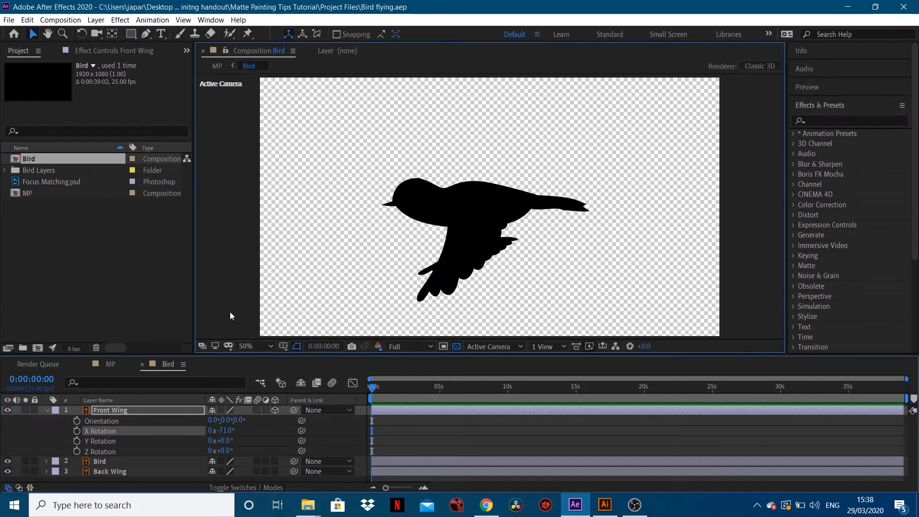
key(ctrl+z)
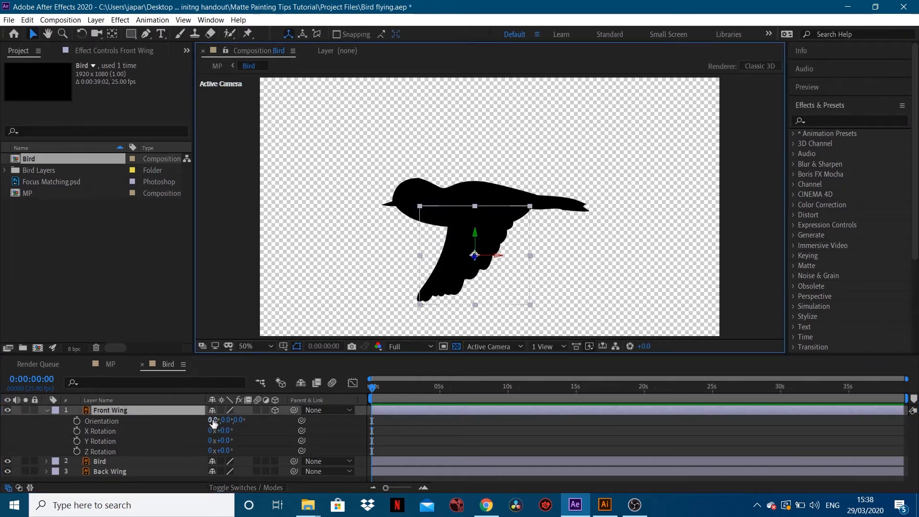
Step: Hide the Bird and Back Wing layers, test the Front Wing's X Rotation by itself, and reset it to 0°
drag(227, 434, 190, 436)
click(7, 461)
click(8, 471)
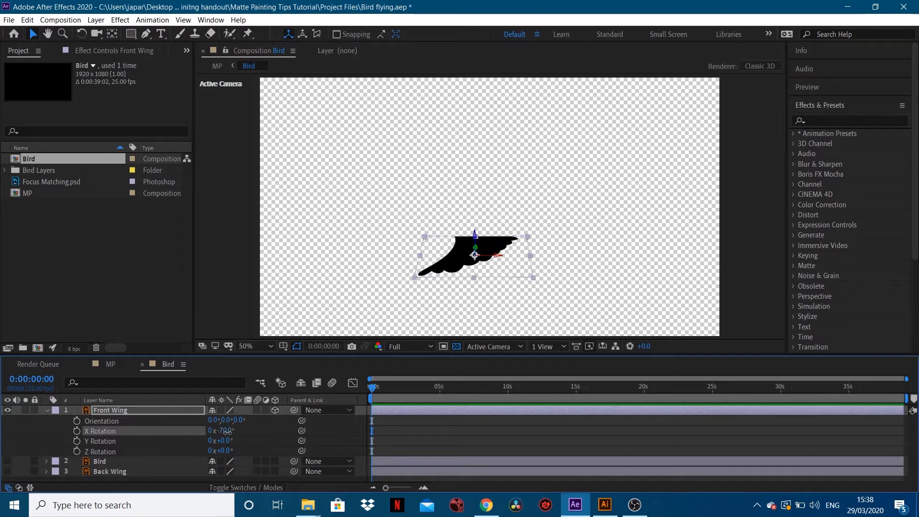
mouse_move(248, 428)
mouse_down()
mouse_move(260, 426)
mouse_move(237, 428)
mouse_move(263, 424)
mouse_up()
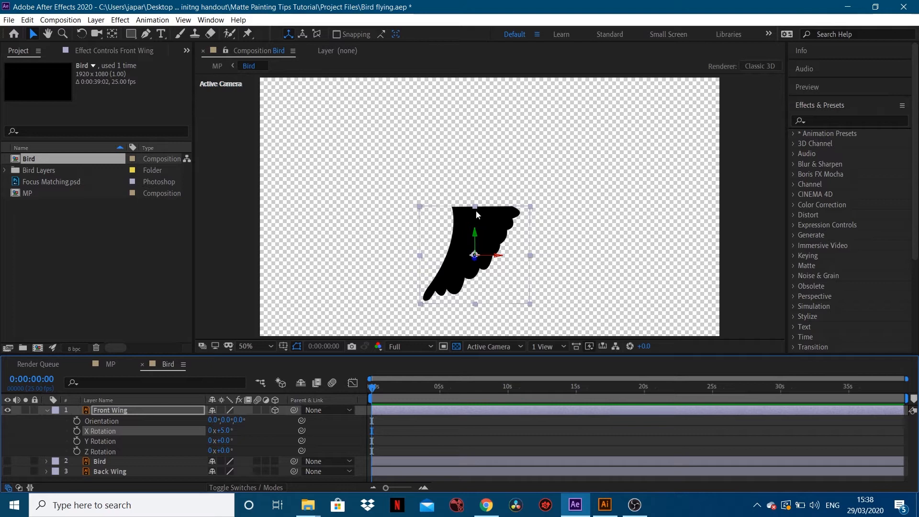
click(233, 430)
text(0)
key(Return)
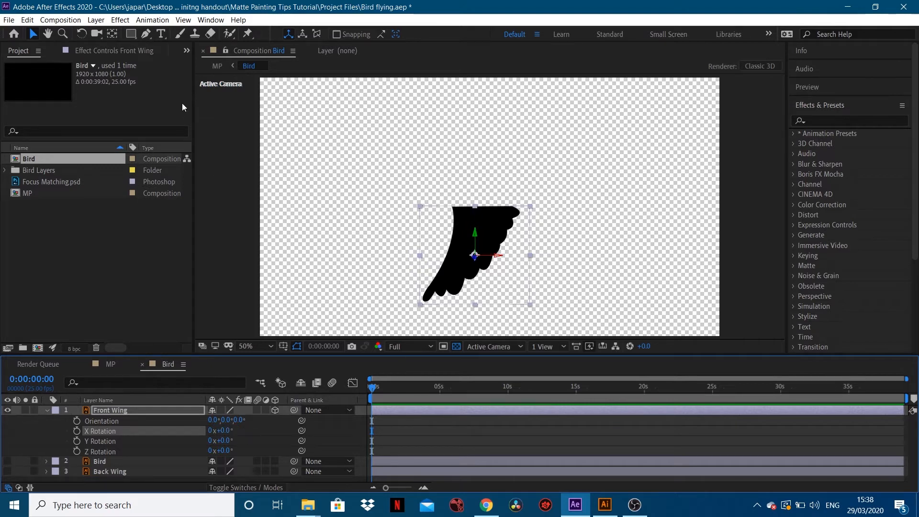
Step: Move the Front Wing's anchor point to the middle of its upper edge and test its X Rotation at 16°
click(112, 34)
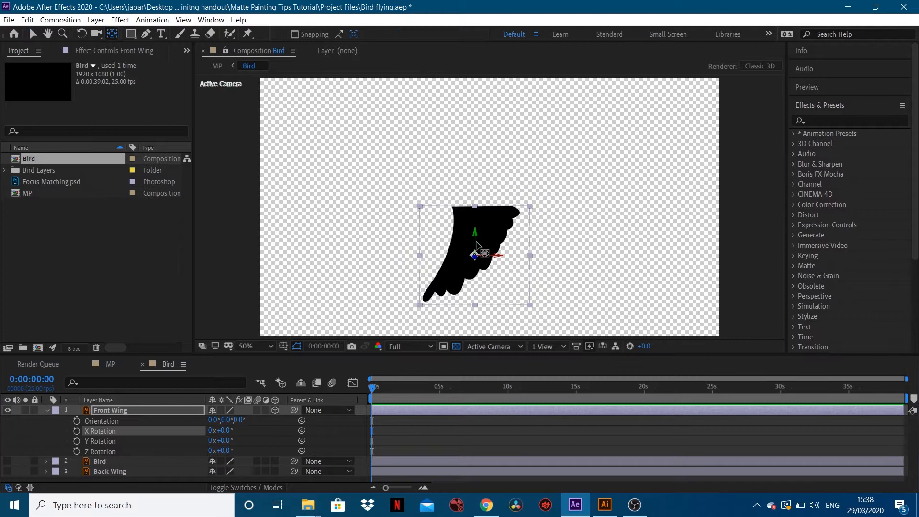
drag(476, 256, 479, 209)
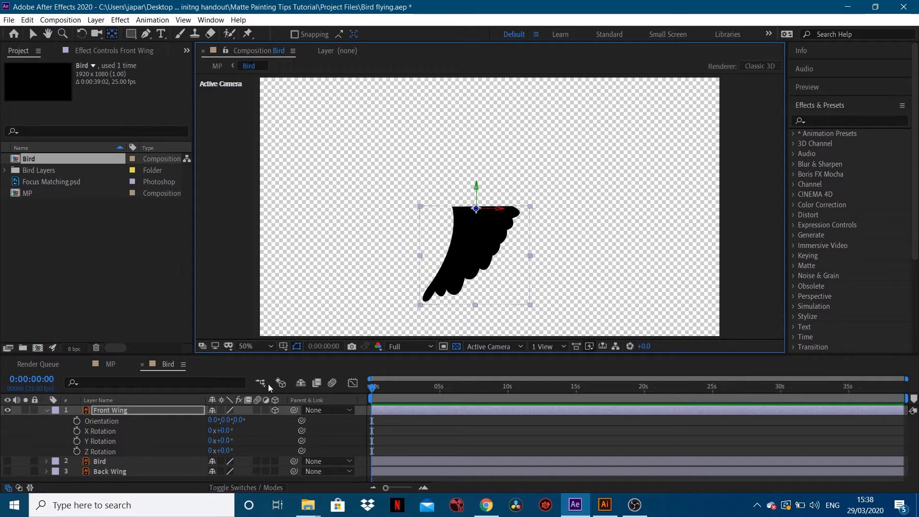
drag(228, 431, 209, 417)
Step: Try the anchor point near the Front Wing's tip with an X Rotation of -55°, and undo both changes
drag(477, 210, 430, 288)
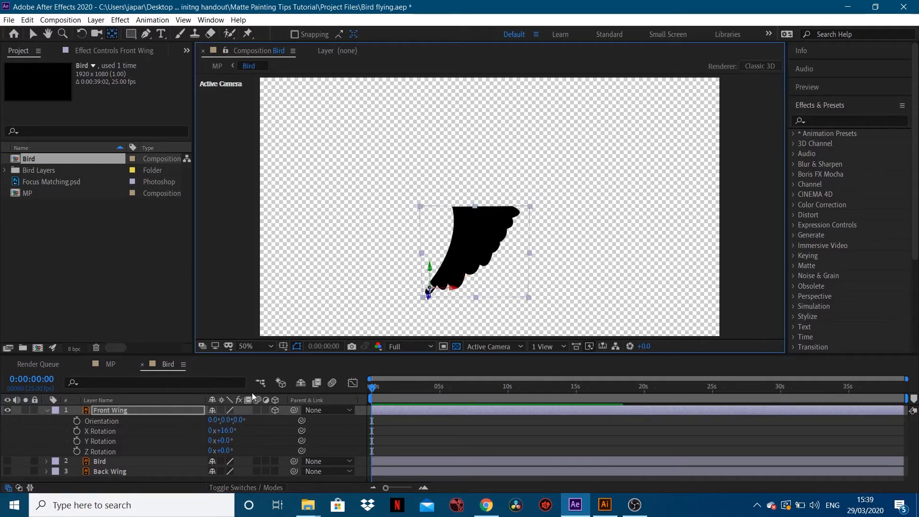
mouse_move(224, 430)
mouse_down()
mouse_move(237, 430)
mouse_move(210, 431)
mouse_move(225, 431)
mouse_up()
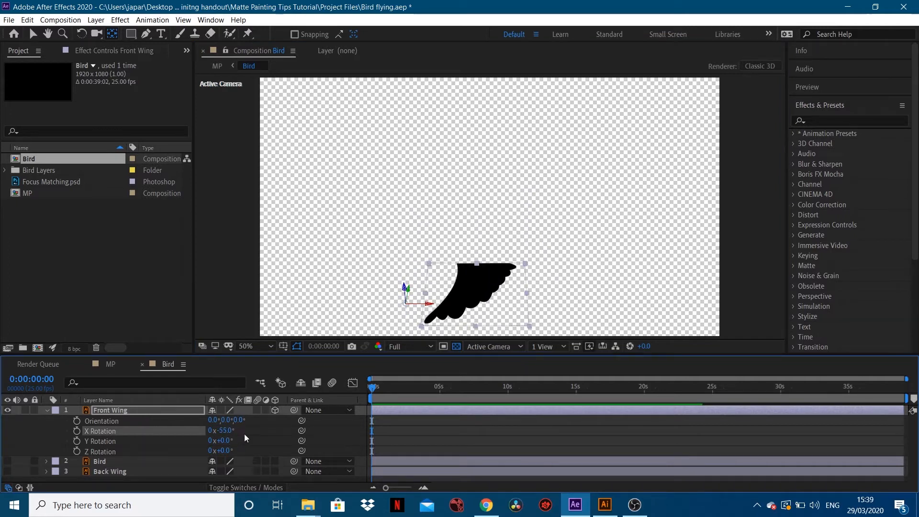
key(ctrl+z)
key(ctrl+z)
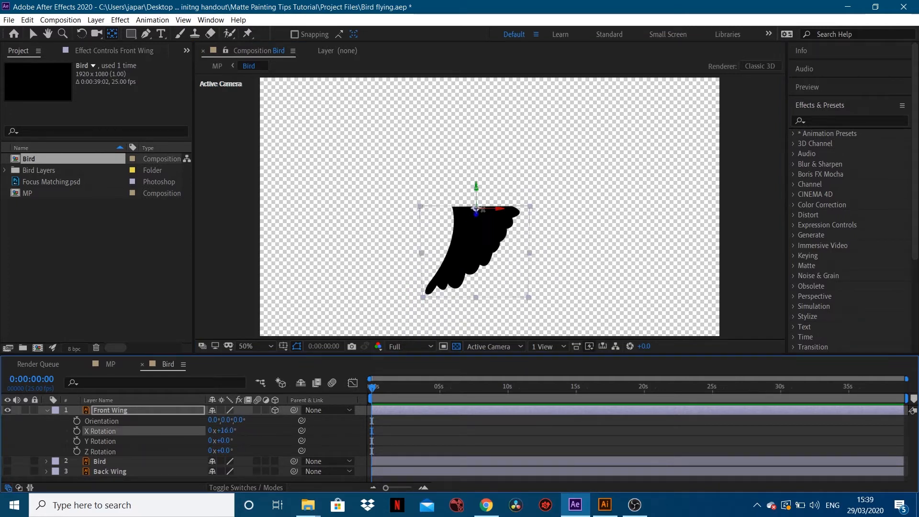
Step: Reset the Front Wing's X Rotation to 0°, test the swing from its upper edge ending at -8°, and show the Bird layer
click(225, 430)
text(0)
key(Return)
drag(226, 430, 158, 441)
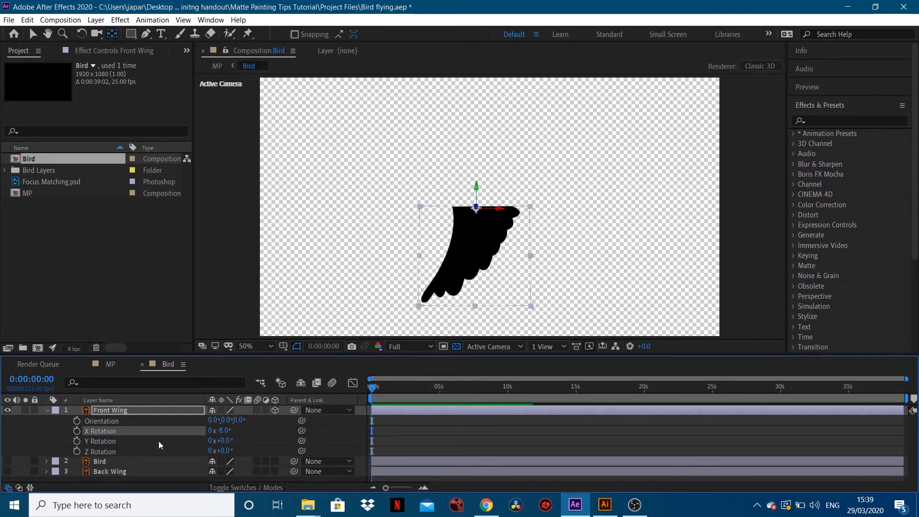
click(7, 461)
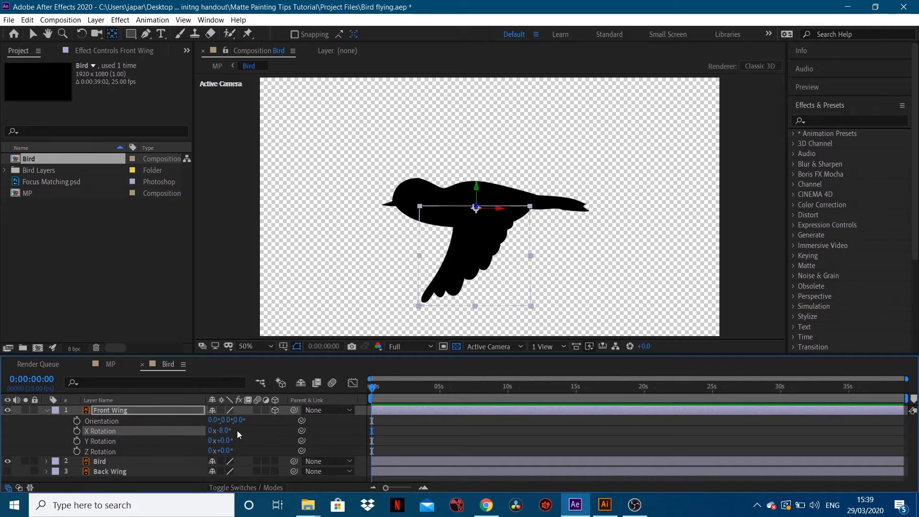
Step: Raise the Front Wing by trying an X Rotation of -130°, set it to -140°, and keyframe it at 0:00:00:00
drag(221, 432, 161, 448)
click(223, 430)
text(-13)
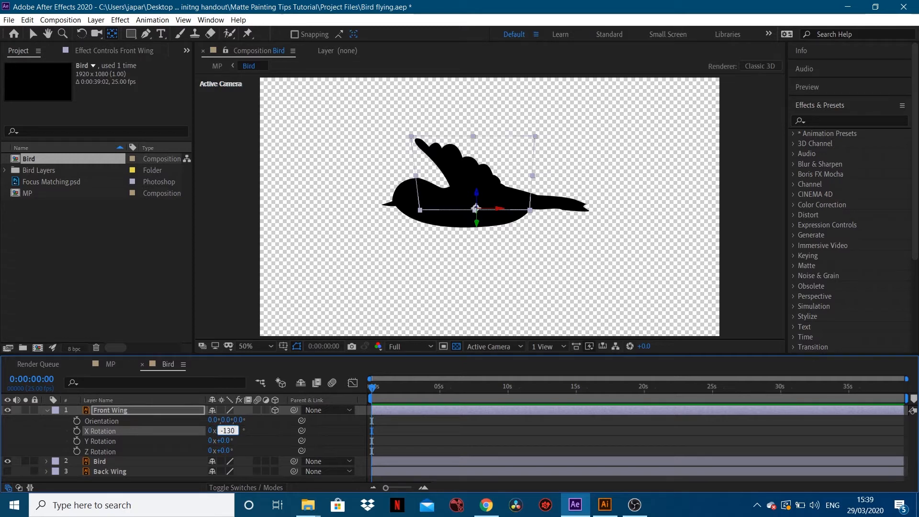
key(Return)
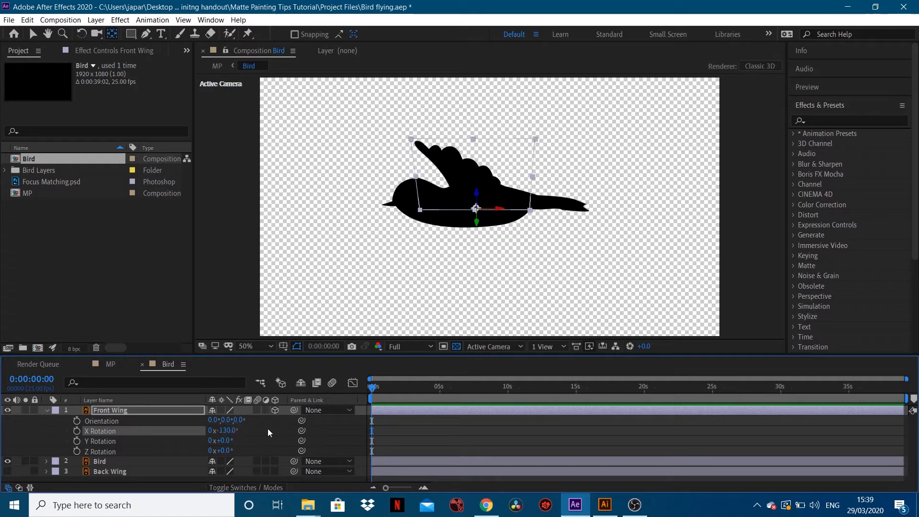
click(223, 430)
text(-140)
key(Return)
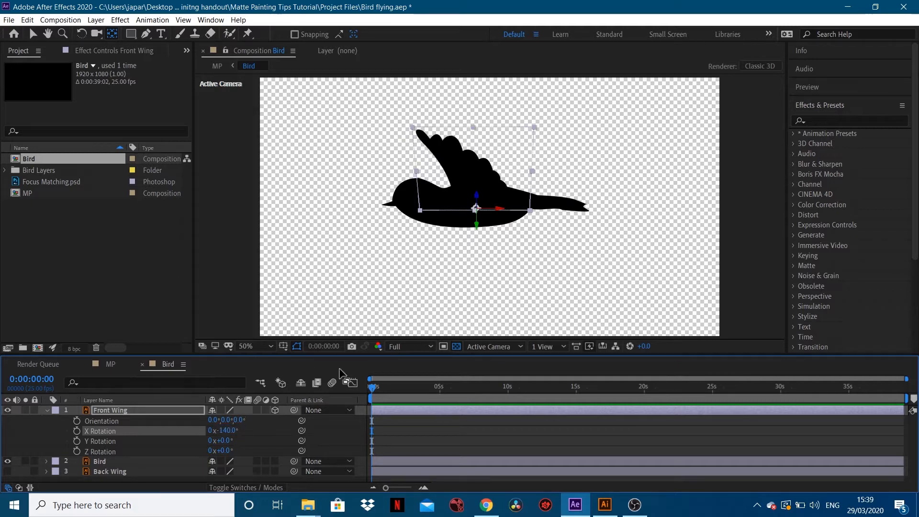
click(76, 430)
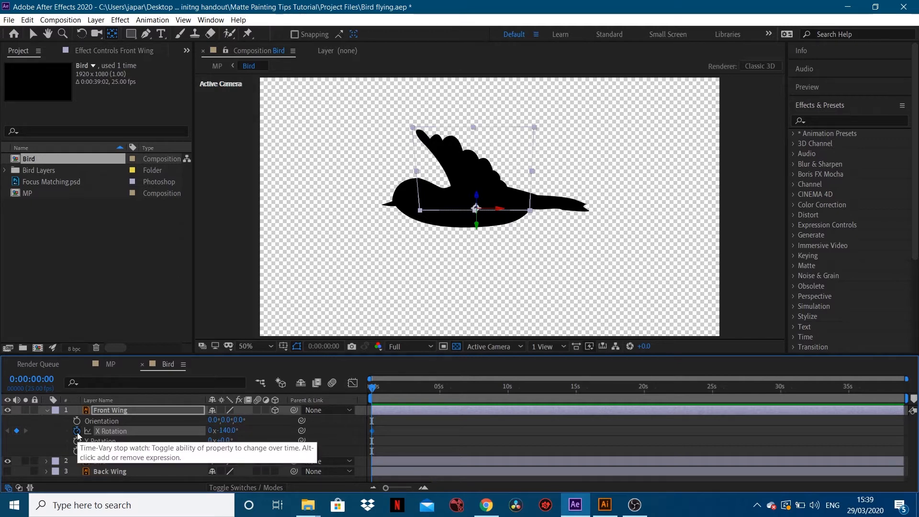
Step: Keyframe the lowered Front Wing at 0:00:00:10 with an X Rotation of 10°
key(space)
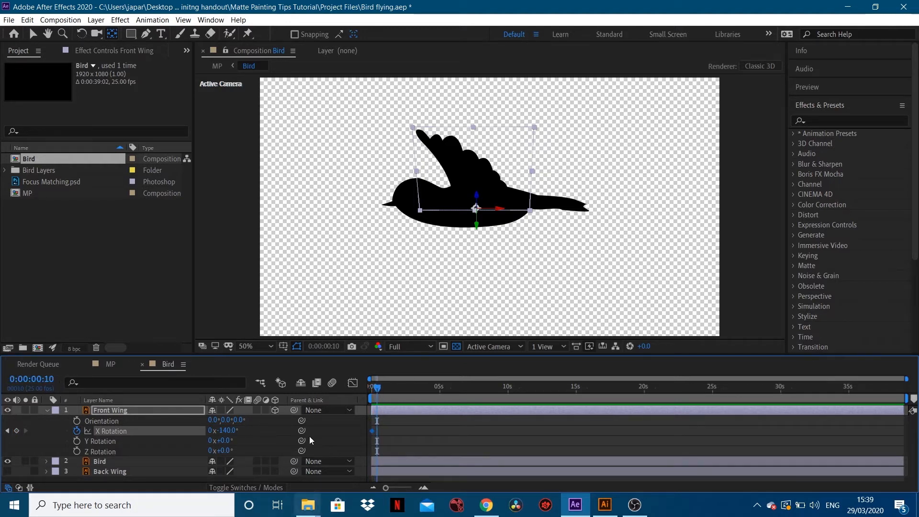
drag(222, 430, 301, 429)
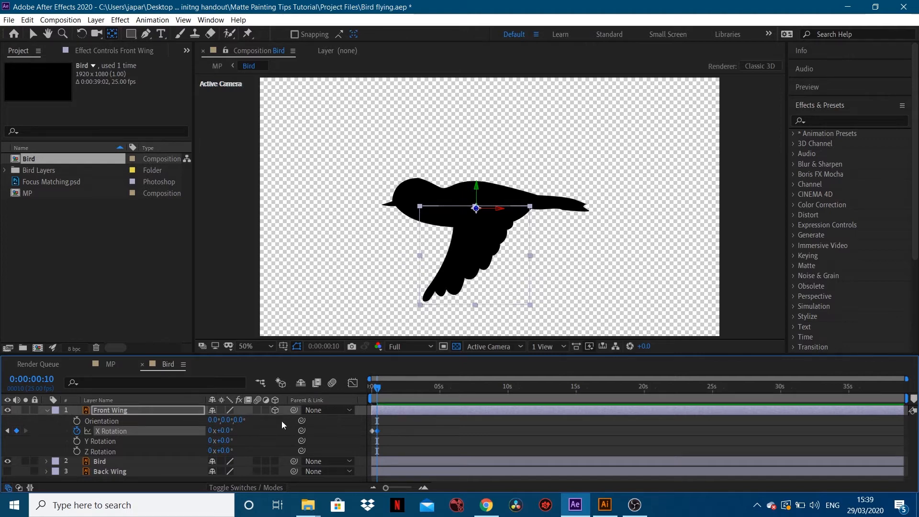
drag(224, 430, 232, 430)
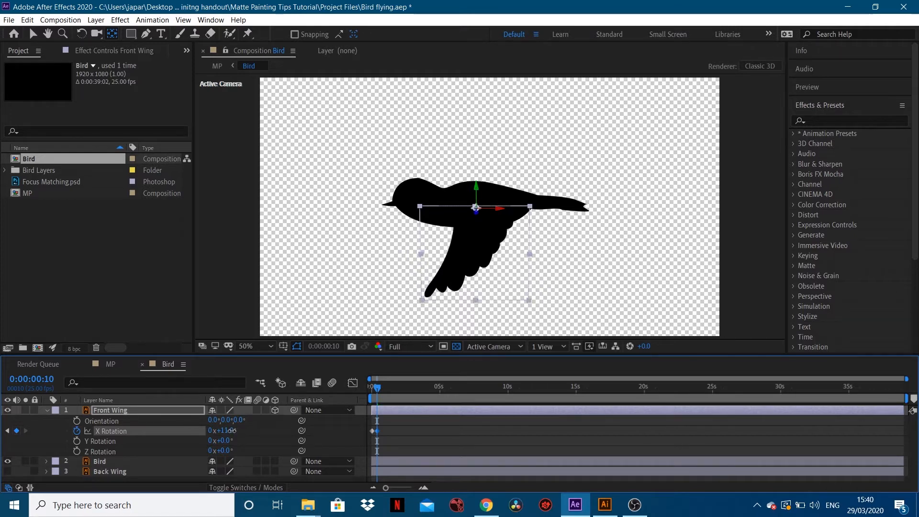
click(224, 430)
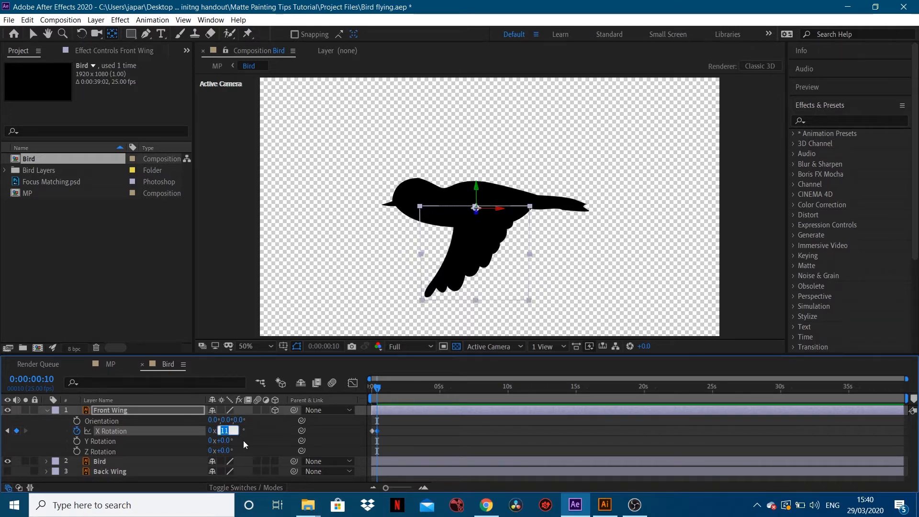
key(Return)
Step: Step frame by frame back and forth between the two X Rotation keyframes to check the Front Wing's downward flap
drag(386, 487, 406, 490)
click(369, 387)
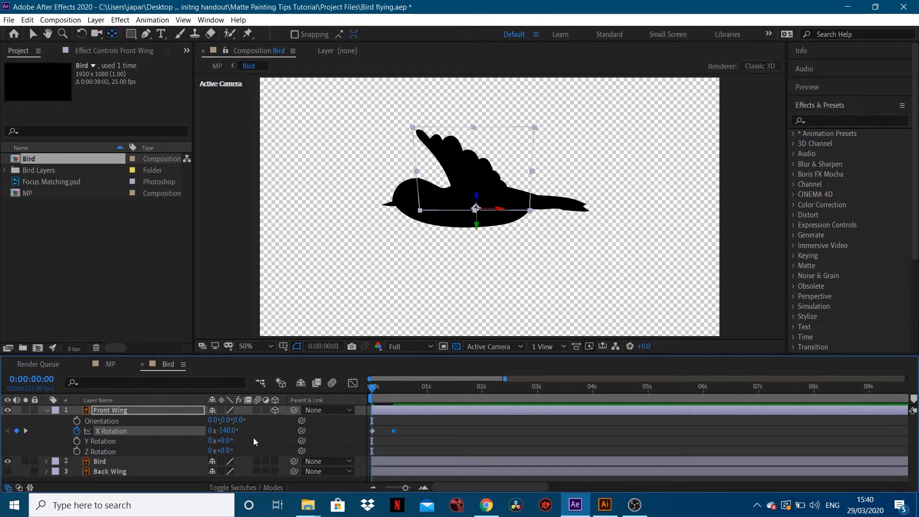
key(Page_Down)
key(Page_Down)
key(Page_Down)
key(Page_Down)
key(Page_Up)
key(Page_Up)
key(Page_Up)
key(Page_Up)
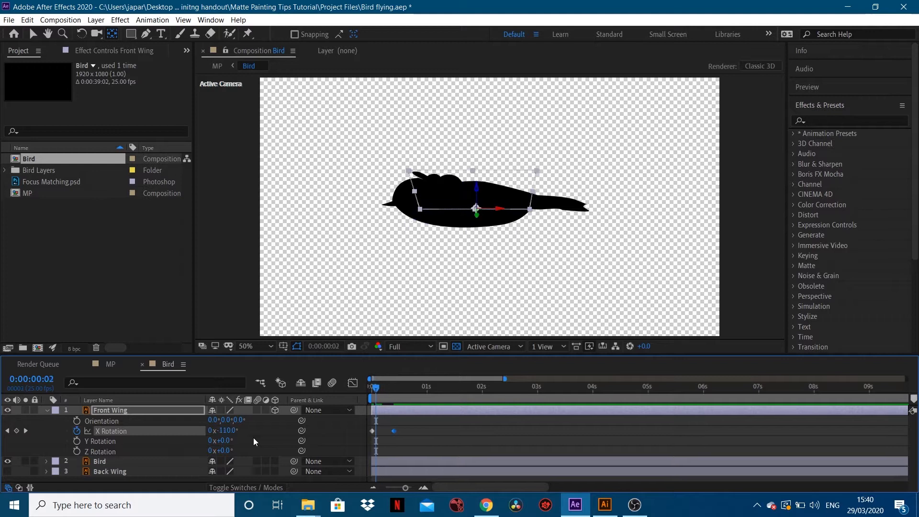
key(Page_Down)
key(Page_Down)
key(Page_Down)
key(Page_Down)
key(Page_Down)
key(Page_Down)
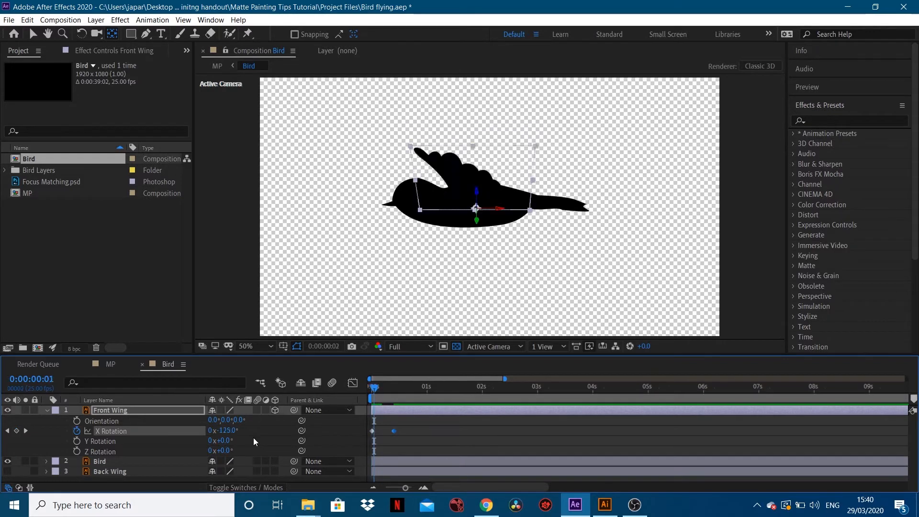
key(Page_Down)
key(Page_Down)
key(Page_Down)
key(Page_Down)
key(Page_Down)
key(Page_Down)
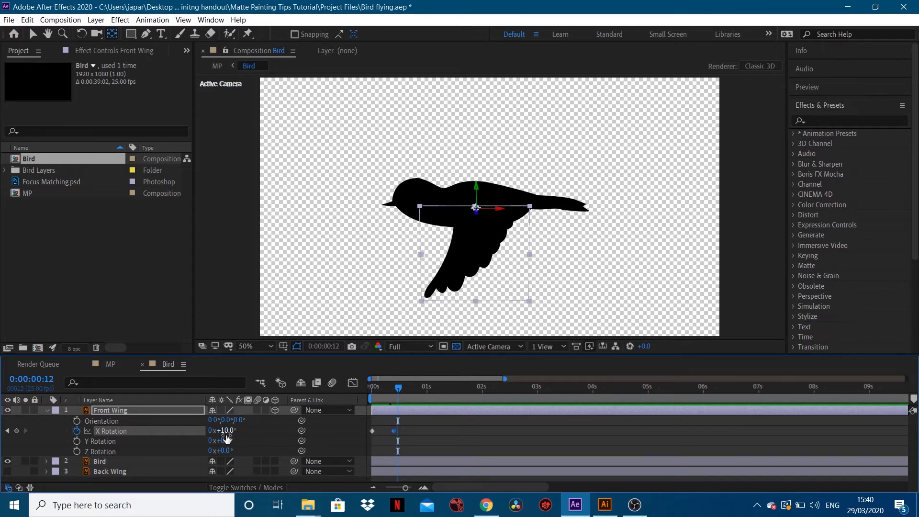
key(Page_Up)
key(Page_Up)
key(Page_Up)
key(Page_Up)
key(Page_Up)
key(Page_Up)
key(Page_Up)
key(Page_Up)
key(Page_Up)
key(Page_Up)
key(Page_Up)
key(Page_Up)
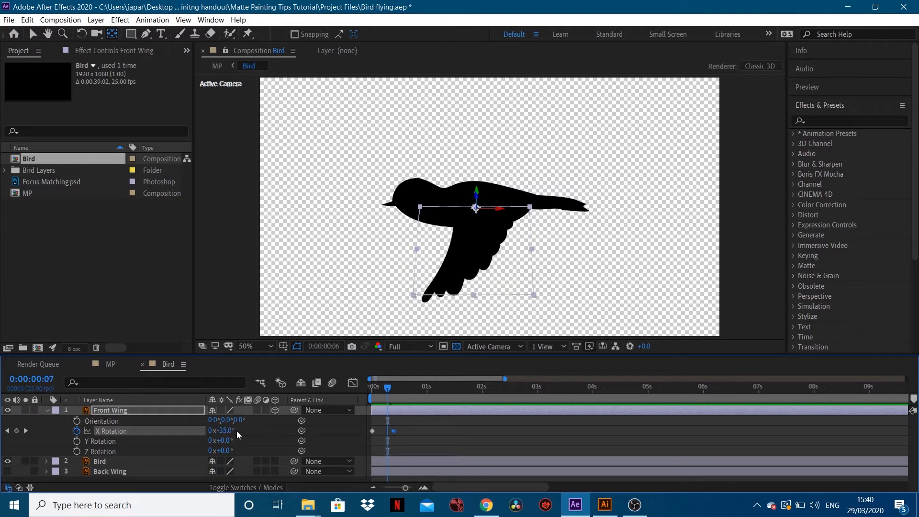
key(Page_Up)
key(Page_Up)
key(Page_Down)
key(Page_Down)
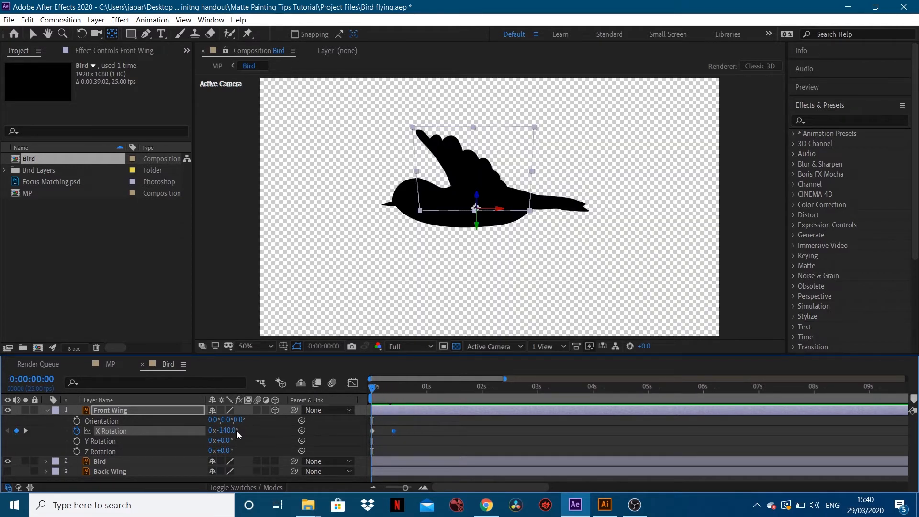
Step: At 0:00:00:10, try an X Rotation of 0° for the Front Wing and set the keyframe to -20°
key(Page_Down)
key(Page_Down)
key(Page_Down)
key(Page_Down)
key(Page_Down)
key(Page_Down)
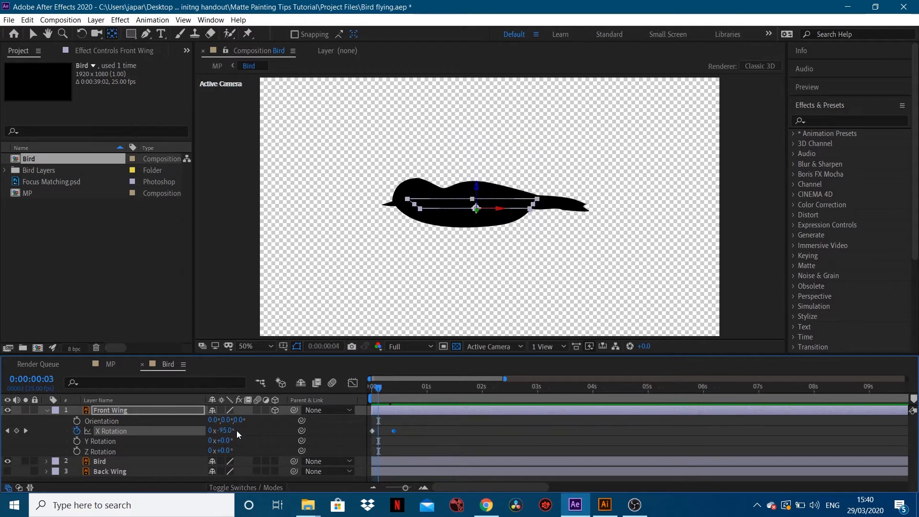
key(Page_Down)
key(Page_Down)
key(Page_Down)
key(Page_Down)
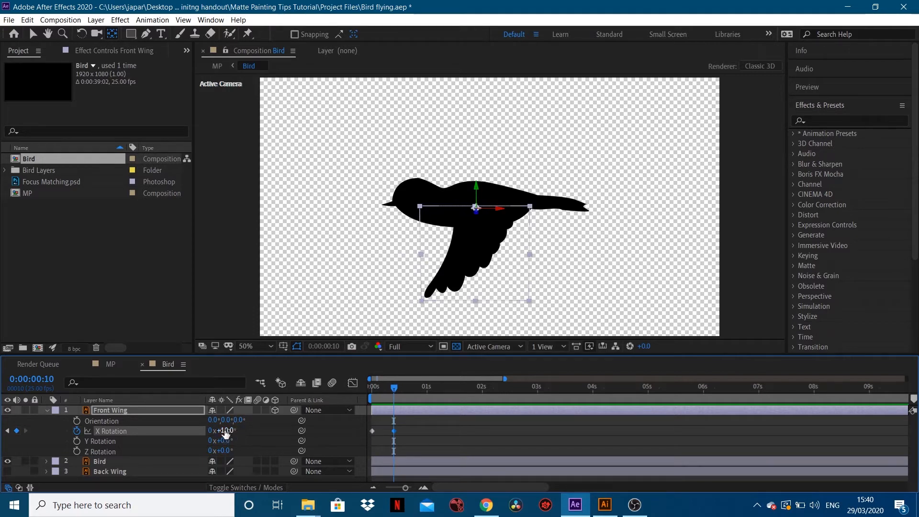
click(224, 431)
text(0)
key(Return)
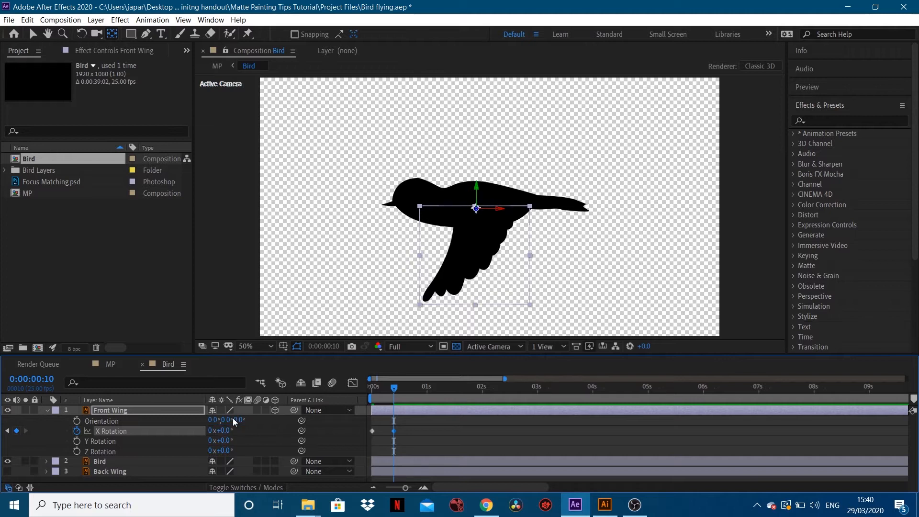
drag(221, 430, 214, 439)
click(221, 431)
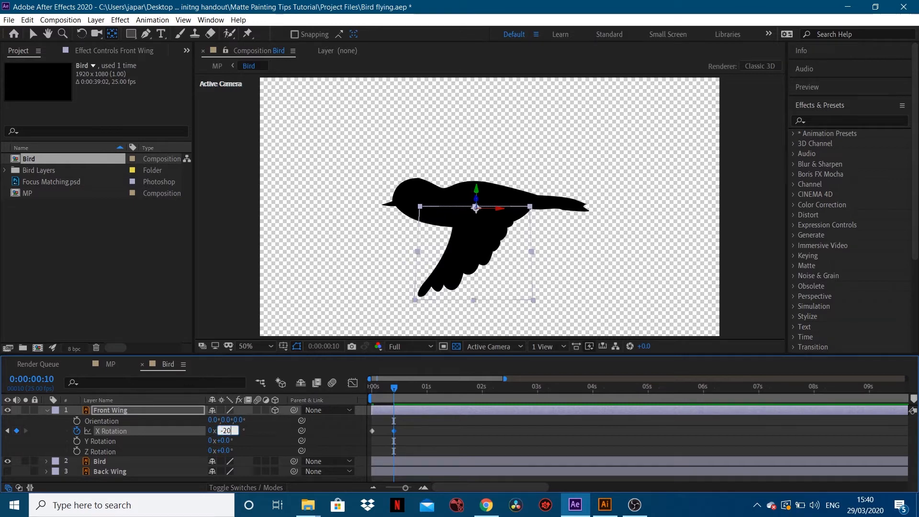
text(-20)
key(Return)
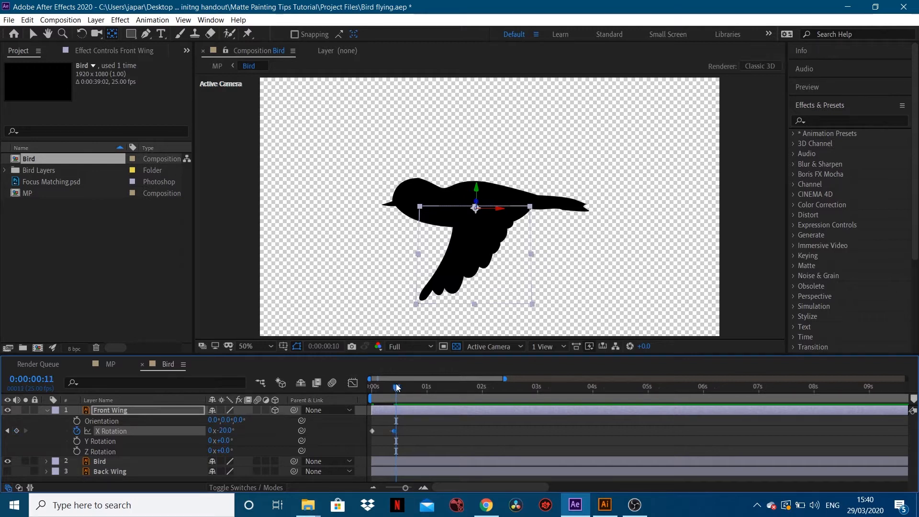
Step: Preview the Front Wing's flap from 0:00:00:00 and return to the keyframe at 0:00:00:10
key(Page_Up)
key(Page_Up)
key(Page_Up)
key(Page_Up)
key(Page_Up)
key(Page_Up)
key(Page_Up)
key(Page_Up)
key(Page_Up)
key(Page_Up)
key(Page_Up)
key(Page_Up)
key(Page_Up)
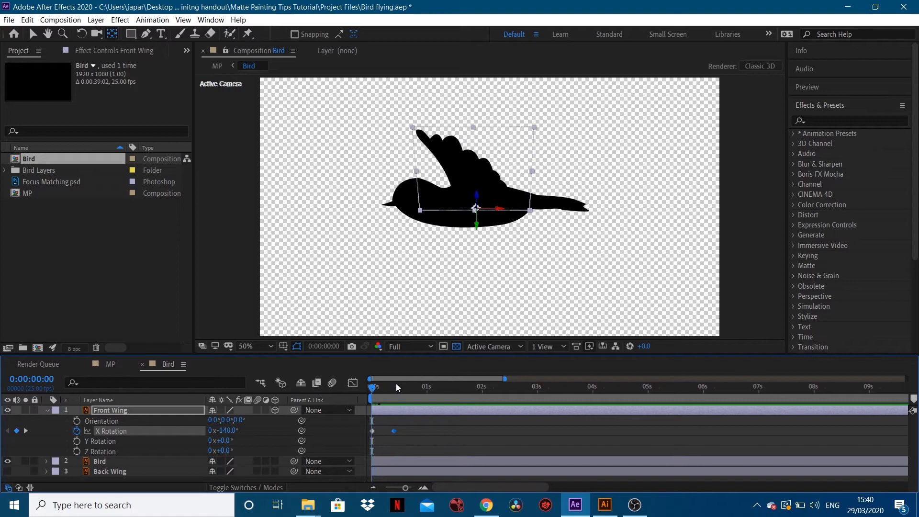
key(space)
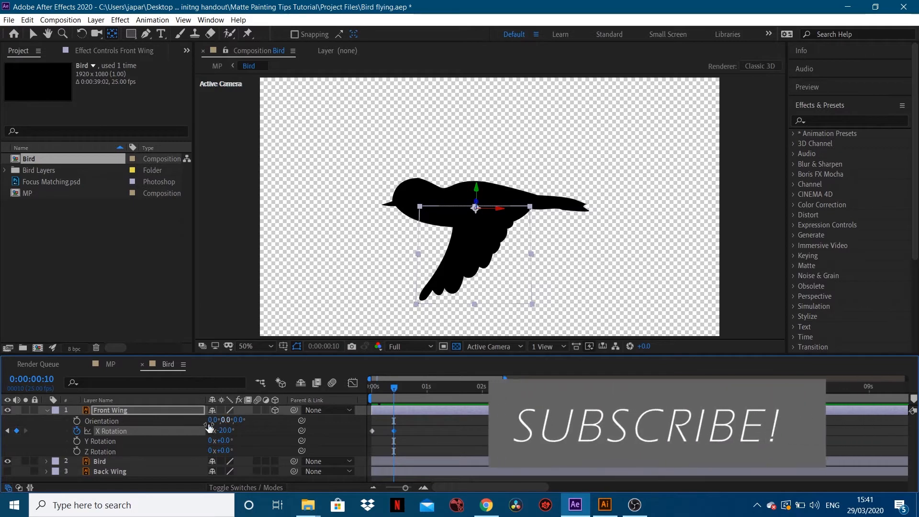
mouse_move(406, 386)
mouse_down()
mouse_move(358, 391)
mouse_move(394, 398)
mouse_up()
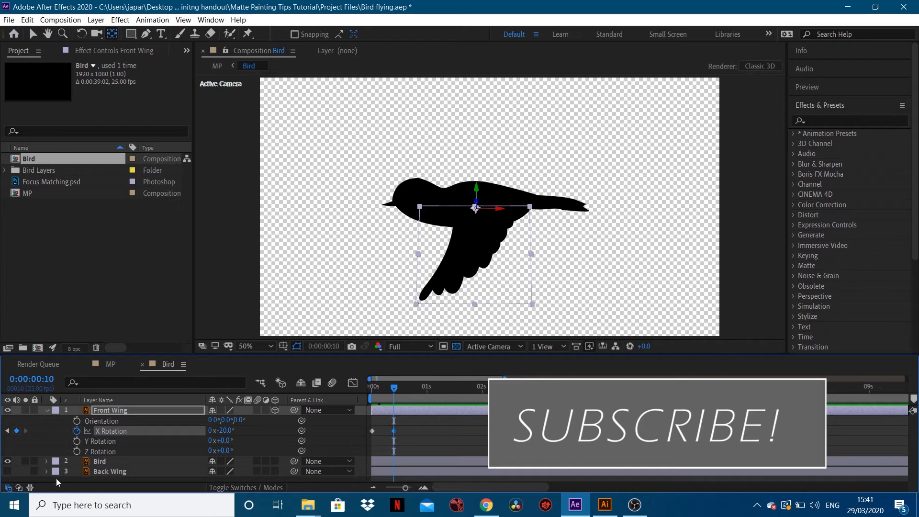
Step: Show the Back Wing in place of the Front Wing and make it a 3D layer with its rotation properties revealed
click(8, 472)
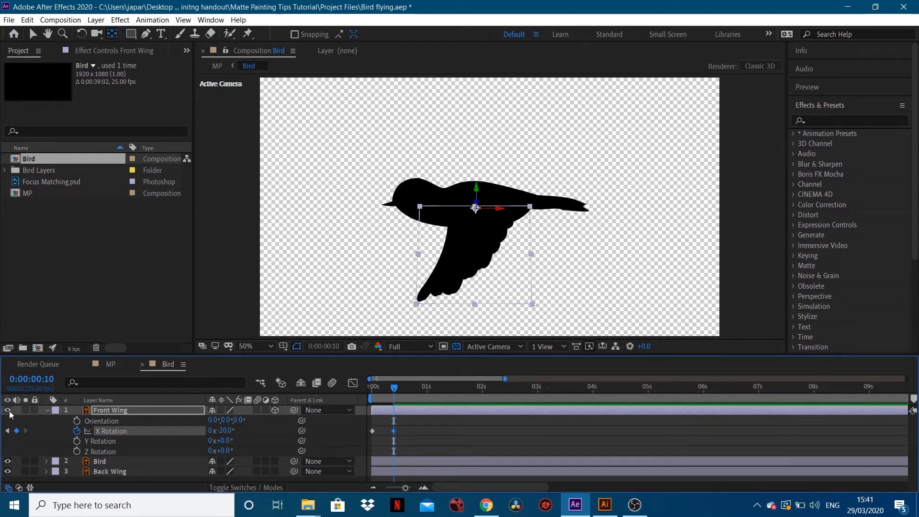
click(7, 411)
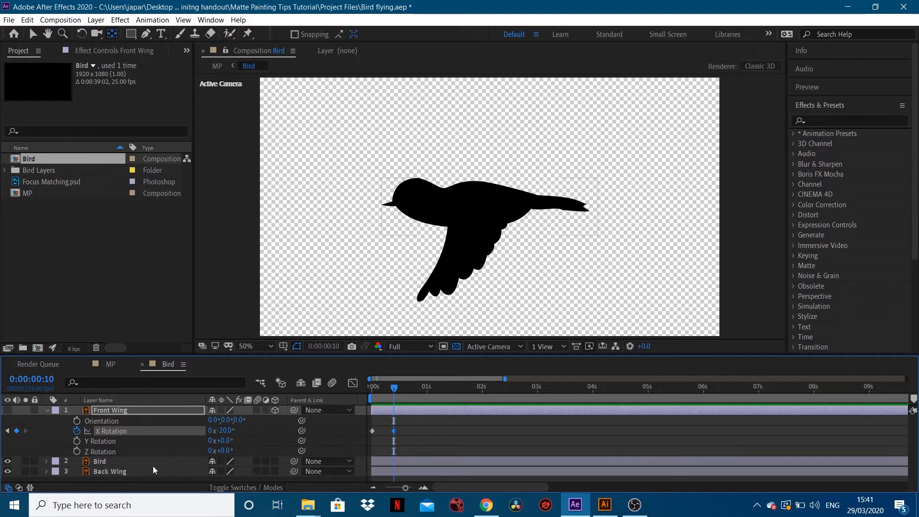
click(249, 471)
click(275, 471)
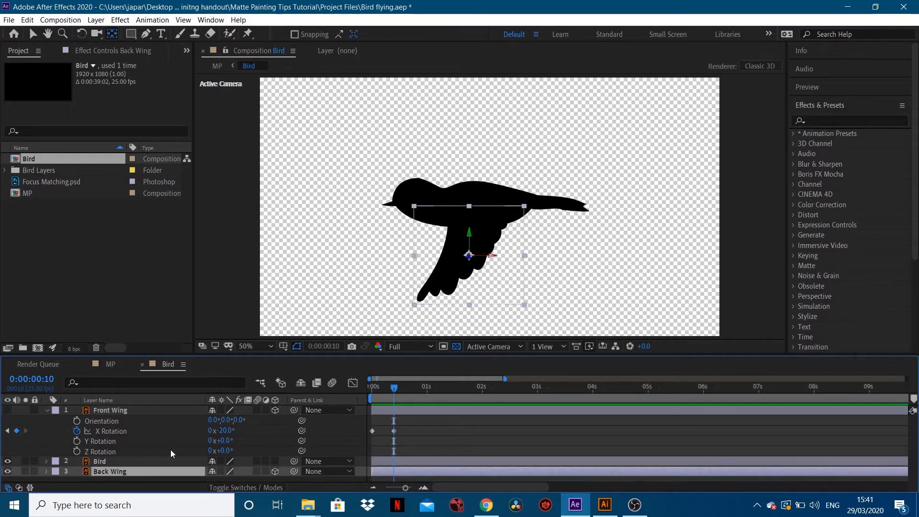
key(r)
Step: Go to 0:00:00:00 and toggle the Front Wing's visibility to compare it with the Back Wing
click(377, 385)
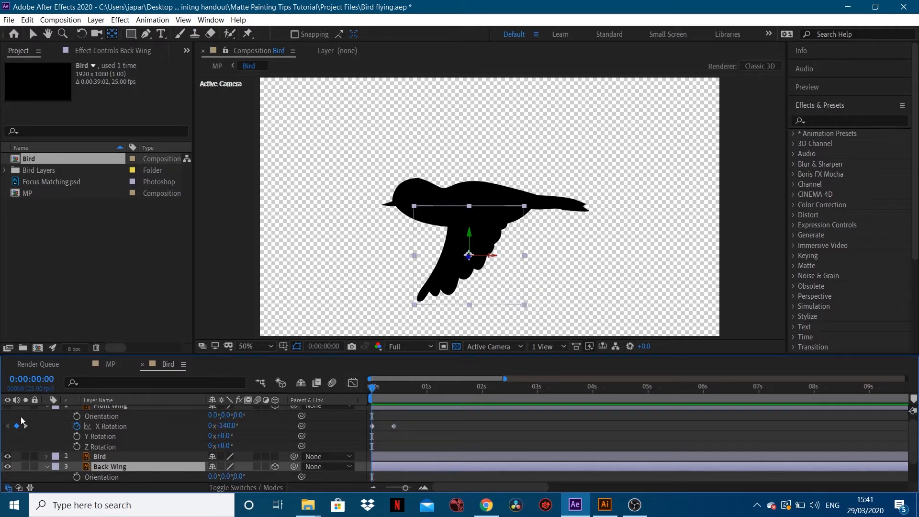
scroll(23, 422, up, 1)
click(7, 410)
click(7, 410)
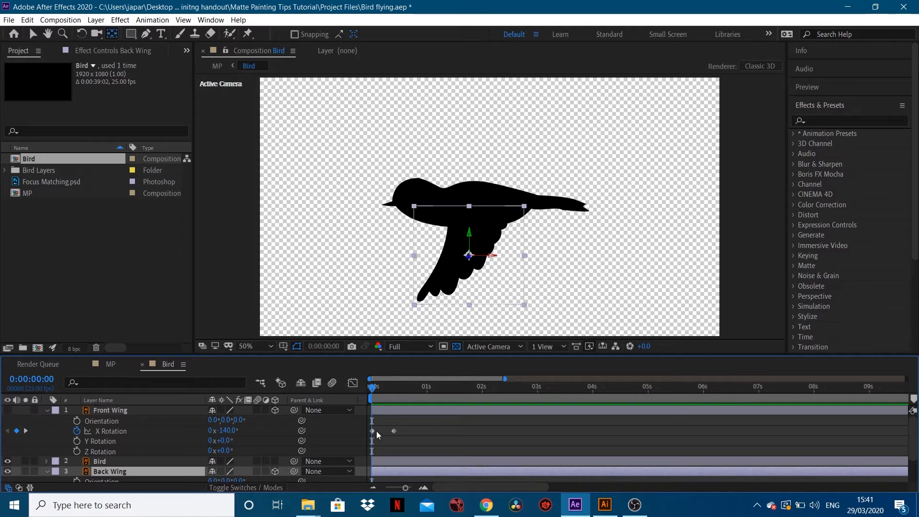
scroll(188, 466, down, 1)
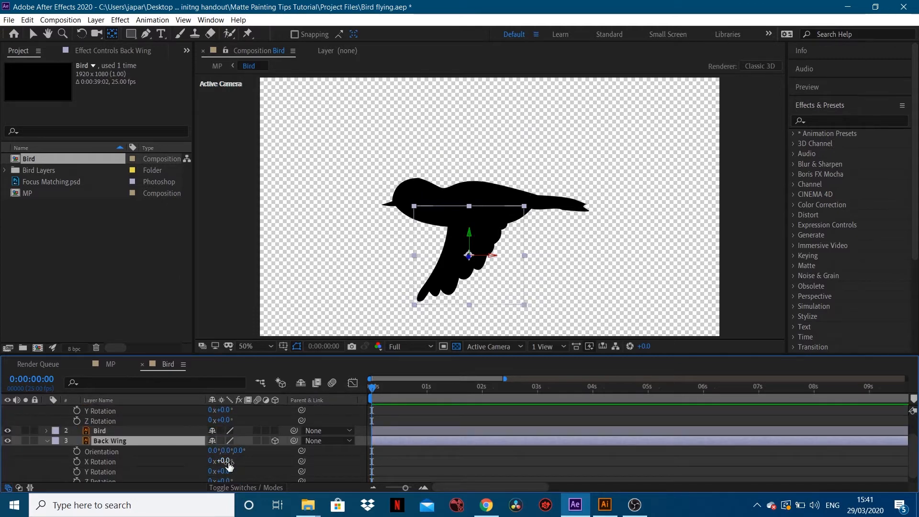
Step: With the Bird layer temporarily hidden, move the Back Wing's anchor point to the middle of its upper edge
click(224, 461)
click(158, 431)
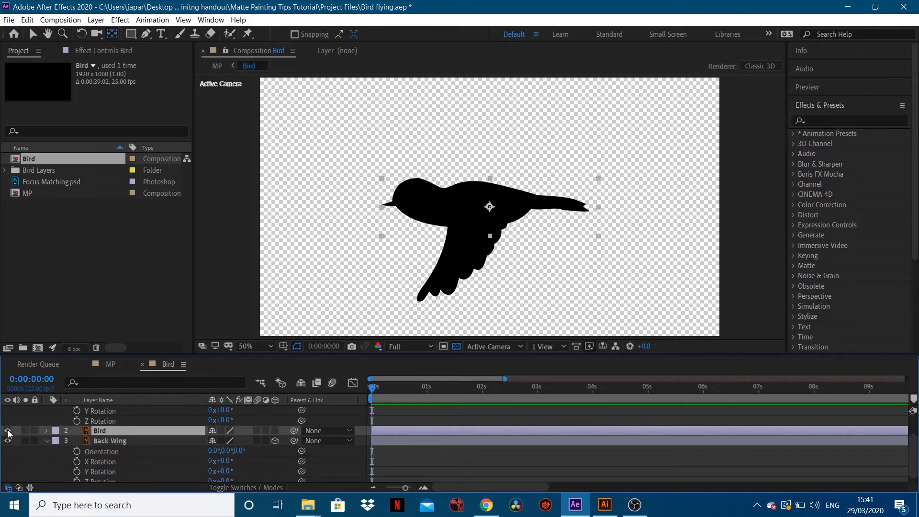
click(8, 431)
click(112, 443)
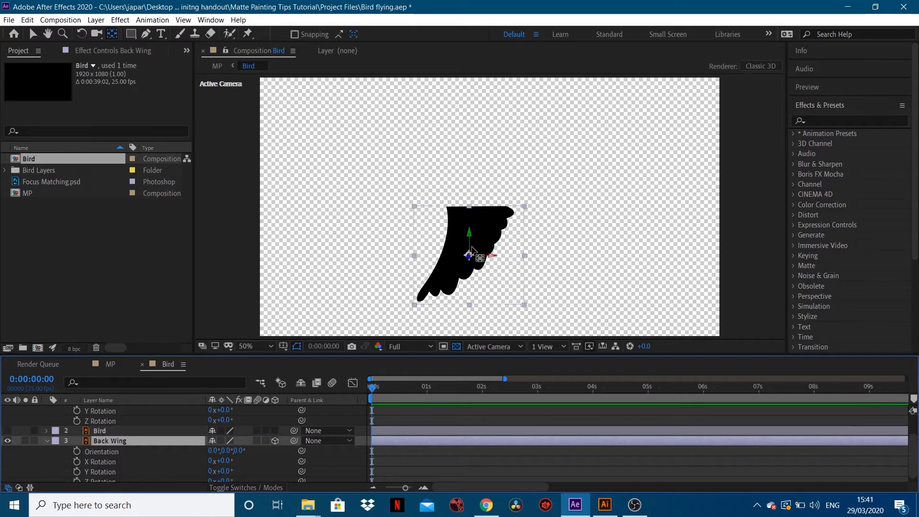
drag(469, 255, 469, 207)
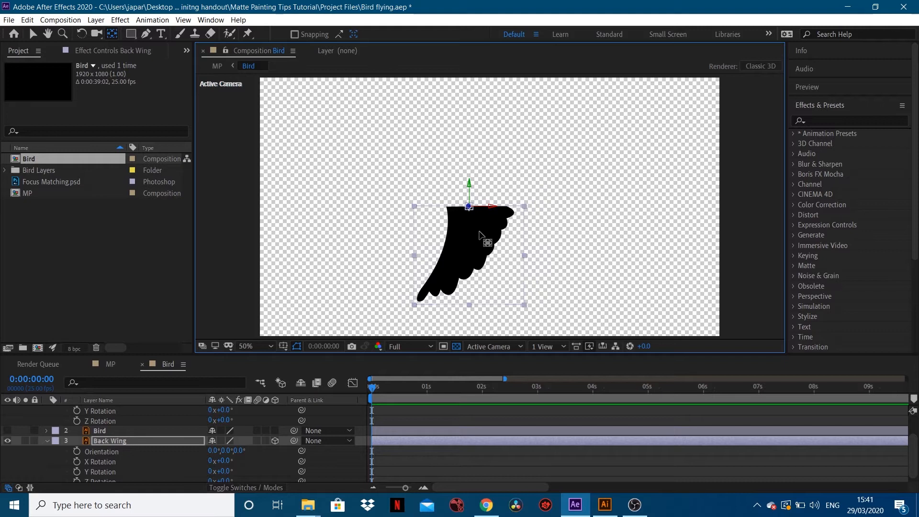
mouse_move(469, 207)
mouse_down()
mouse_move(475, 217)
mouse_move(472, 203)
mouse_up()
click(32, 35)
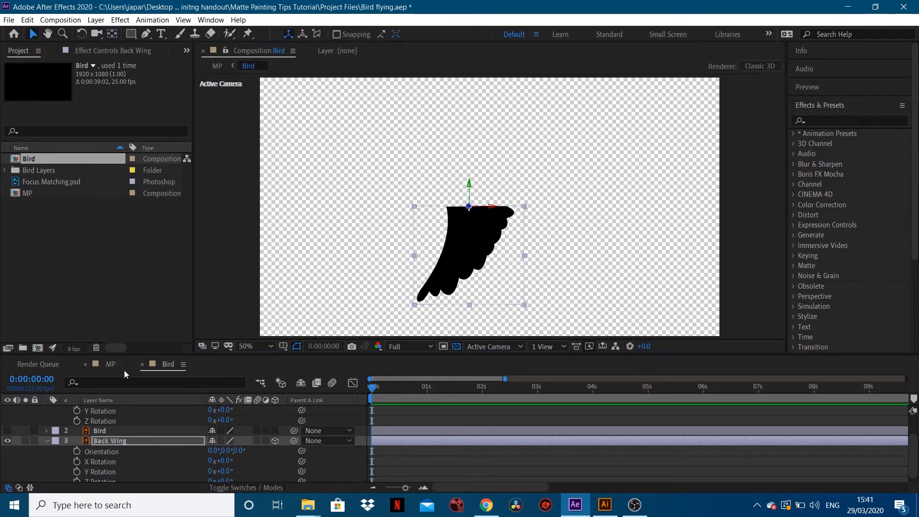
click(7, 430)
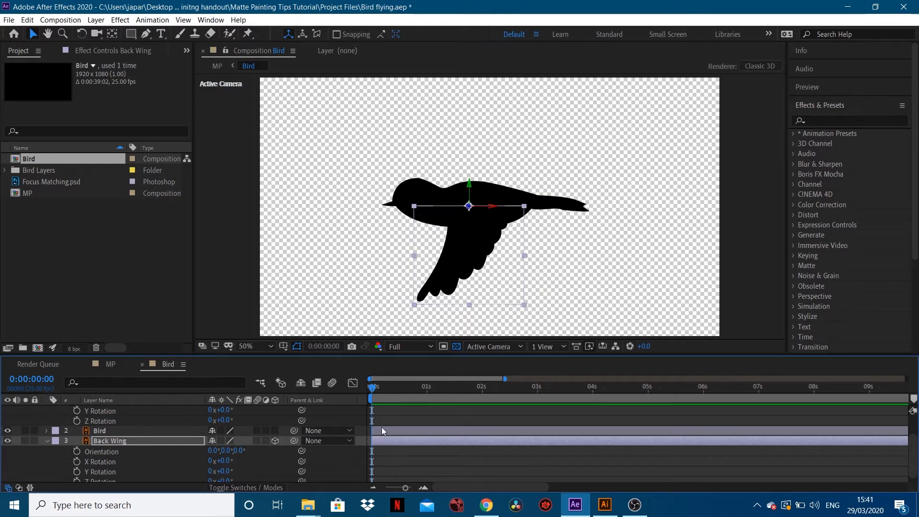
Step: Raise the Back Wing, comparing it with the Front Wing and trying an X Rotation of about 145°, and set it to 130°
drag(225, 462, 293, 451)
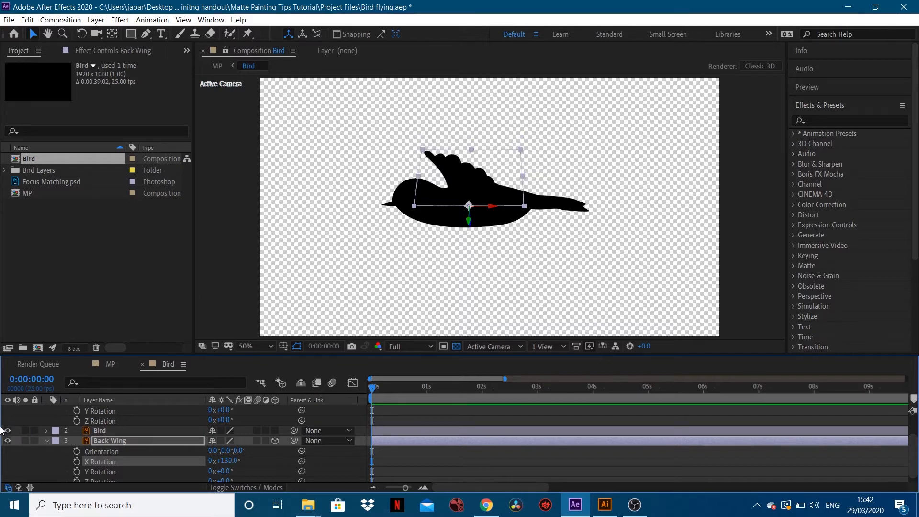
scroll(13, 429, up, 3)
click(8, 410)
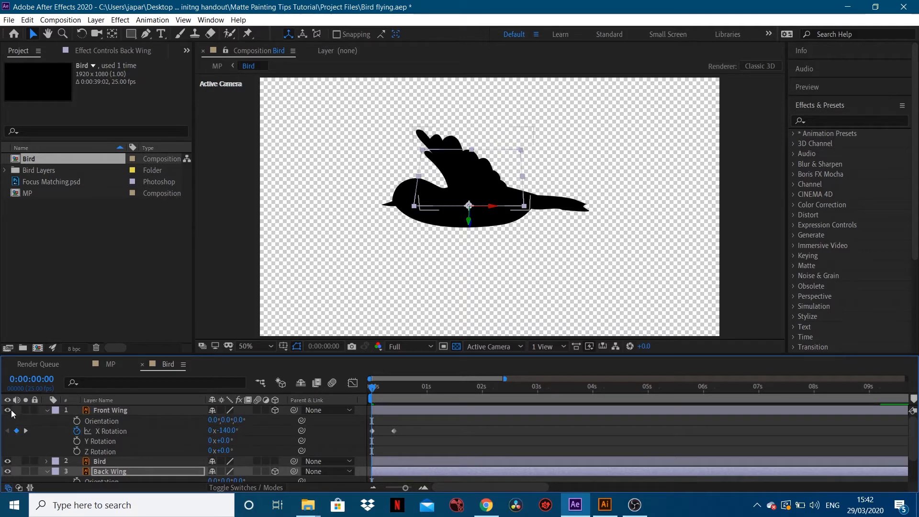
click(8, 410)
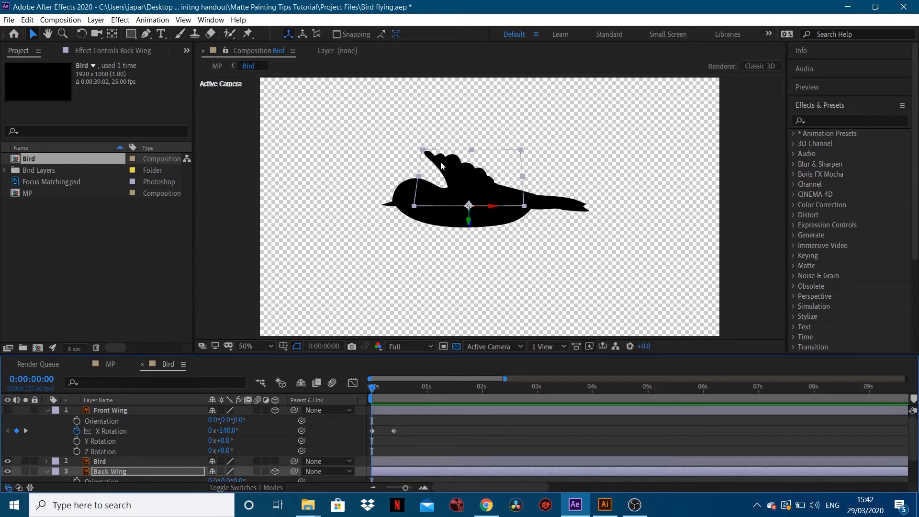
click(10, 412)
click(10, 412)
click(10, 411)
scroll(283, 480, down, 2)
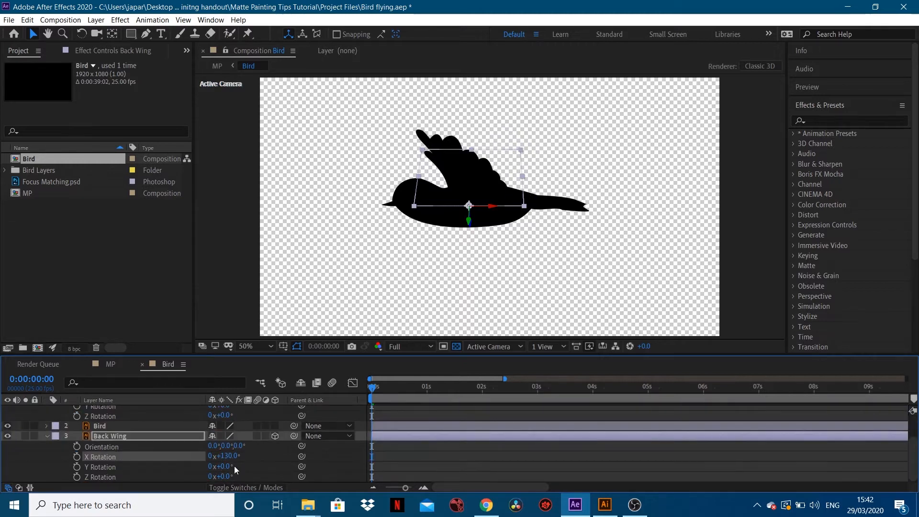
drag(224, 456, 234, 455)
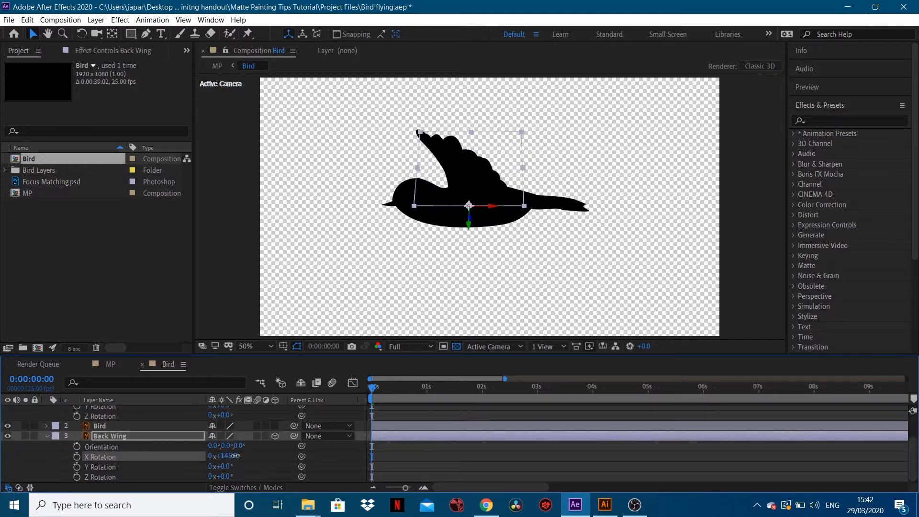
click(234, 456)
text(130)
key(Return)
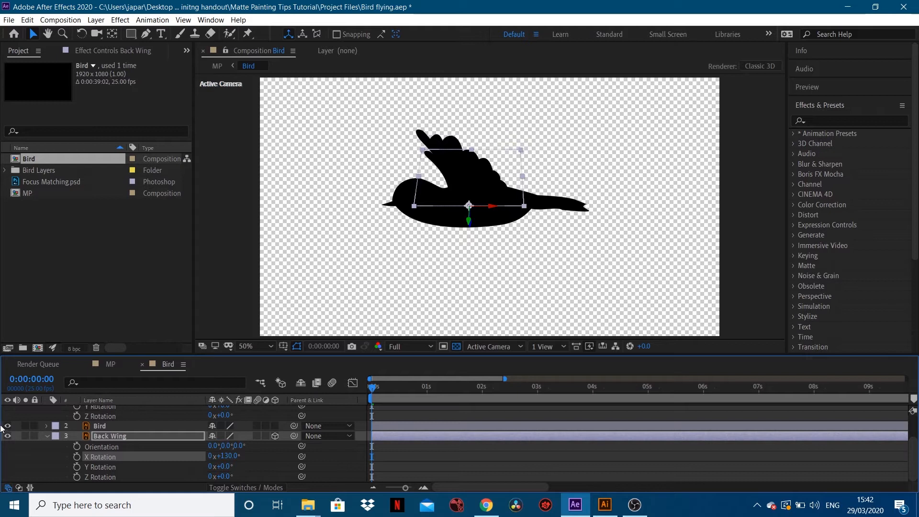
Step: Hide the Front Wing after comparing both raised wings, and keyframe the Back Wing's X Rotation at 0:00:00:00
scroll(11, 423, up, 2)
click(8, 410)
click(8, 410)
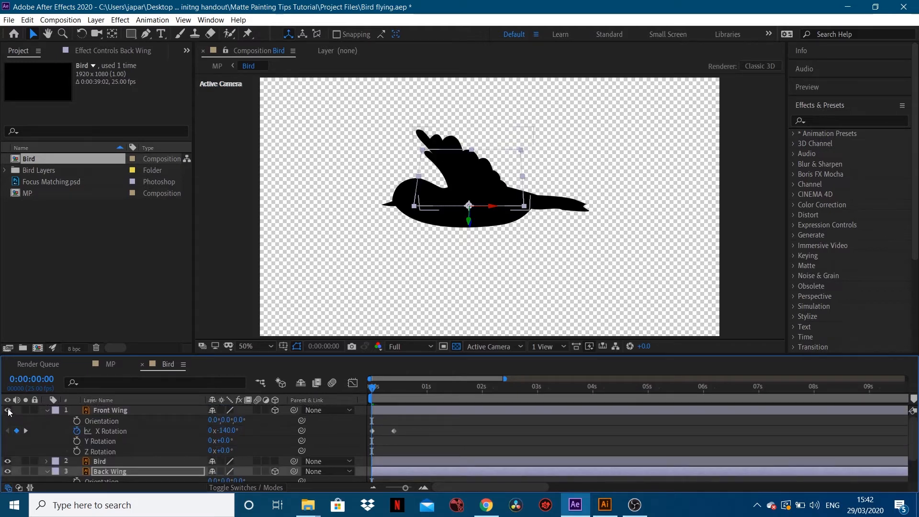
click(8, 410)
scroll(93, 458, down, 2)
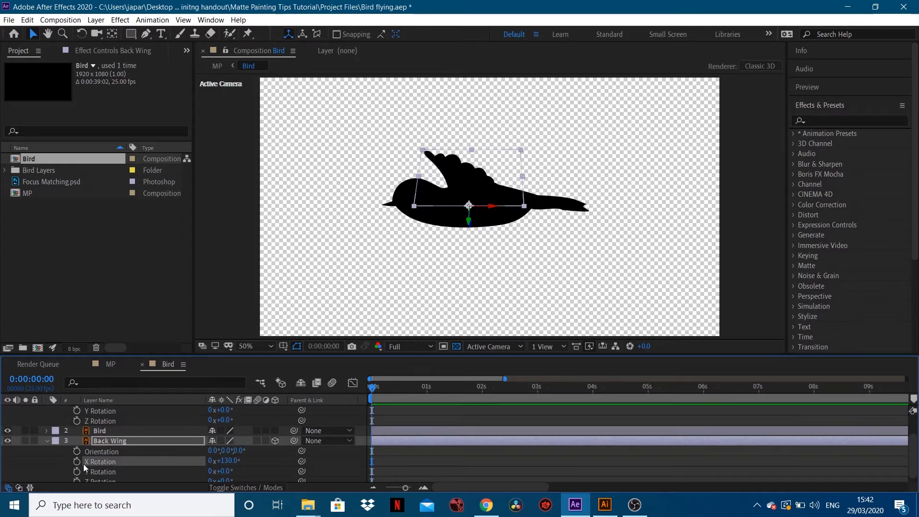
Step: Keyframe the lowered Back Wing at 0:00:00:10 with an X Rotation of 50°
key(ctrl+Right)
key(ctrl+Right)
key(ctrl+Right)
key(ctrl+Right)
key(ctrl+Right)
key(ctrl+Right)
key(ctrl+Right)
key(ctrl+Right)
key(ctrl+Right)
key(ctrl+Right)
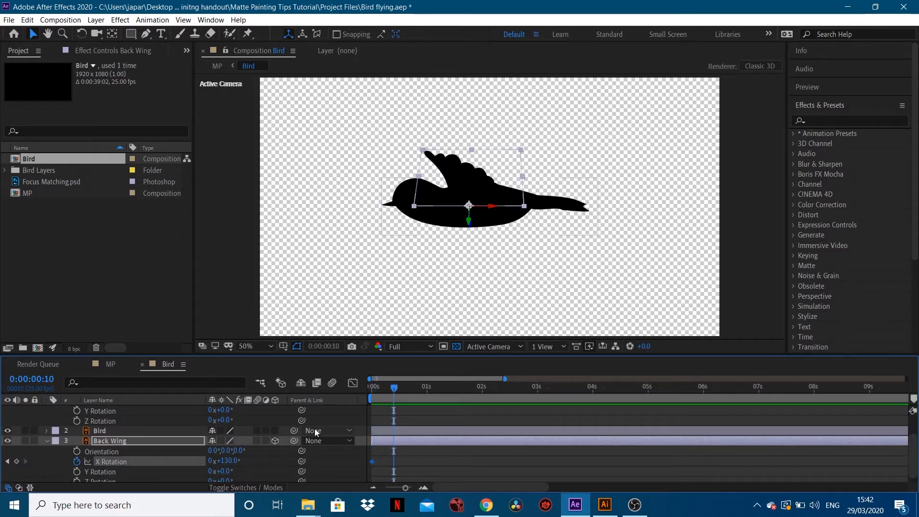
drag(227, 460, 192, 472)
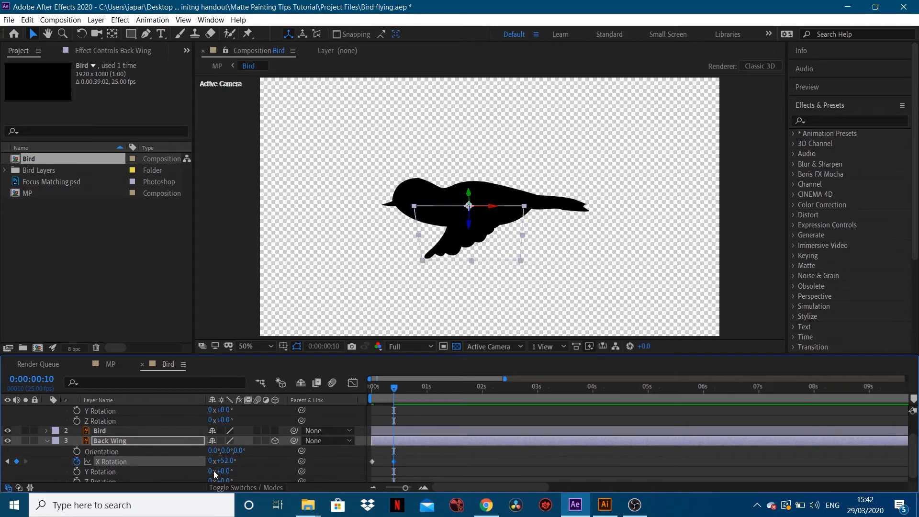
click(224, 461)
text(50)
key(Return)
Step: Show the Front Wing and set the Back Wing's X Rotation keyframe at 0:00:00:10 to 35°
scroll(33, 430, up, 3)
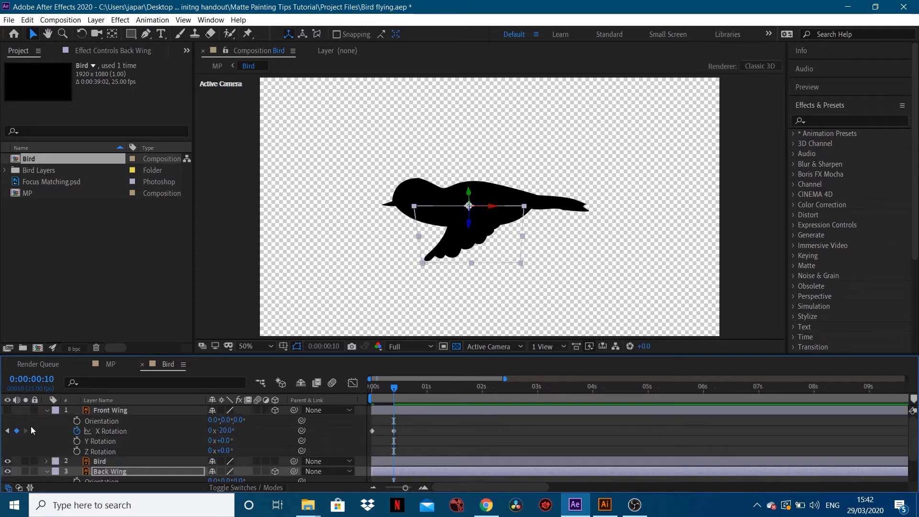
click(7, 410)
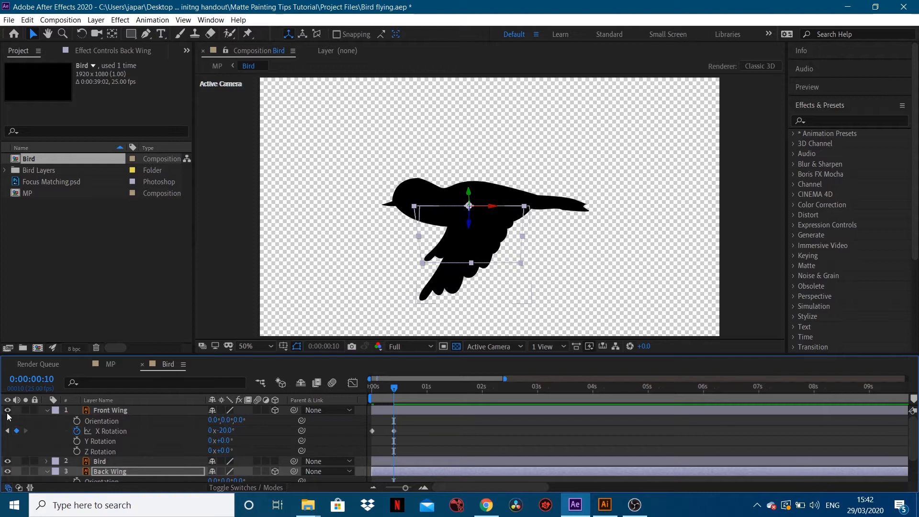
scroll(317, 427, down, 3)
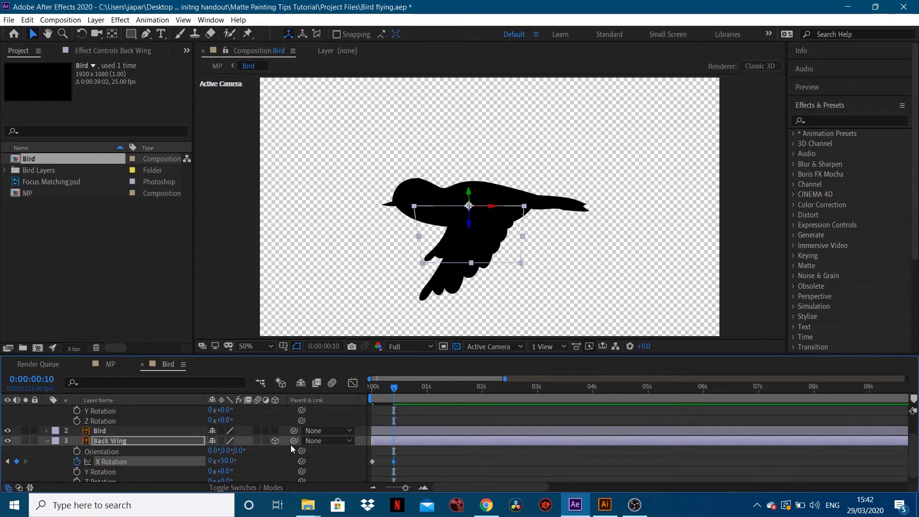
scroll(268, 441, down, 1)
mouse_move(230, 456)
mouse_down()
mouse_move(217, 455)
mouse_move(225, 456)
mouse_up()
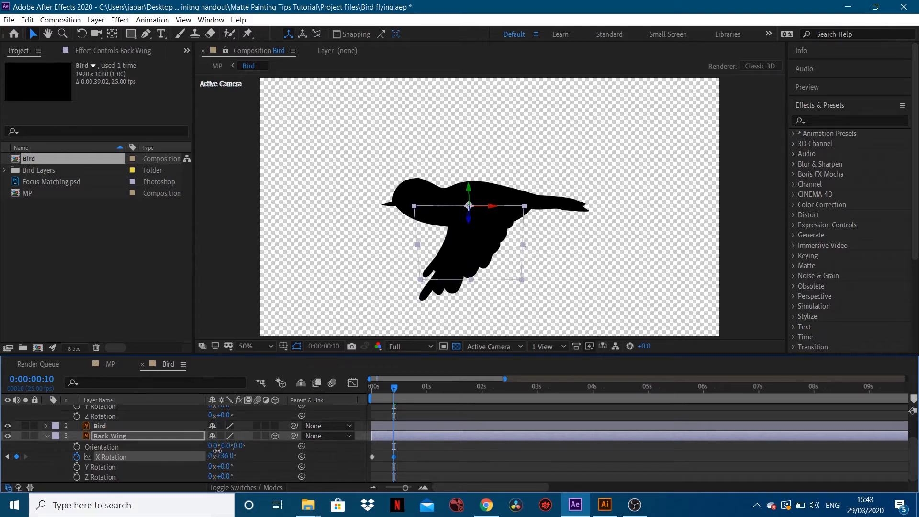
click(226, 456)
text(=)
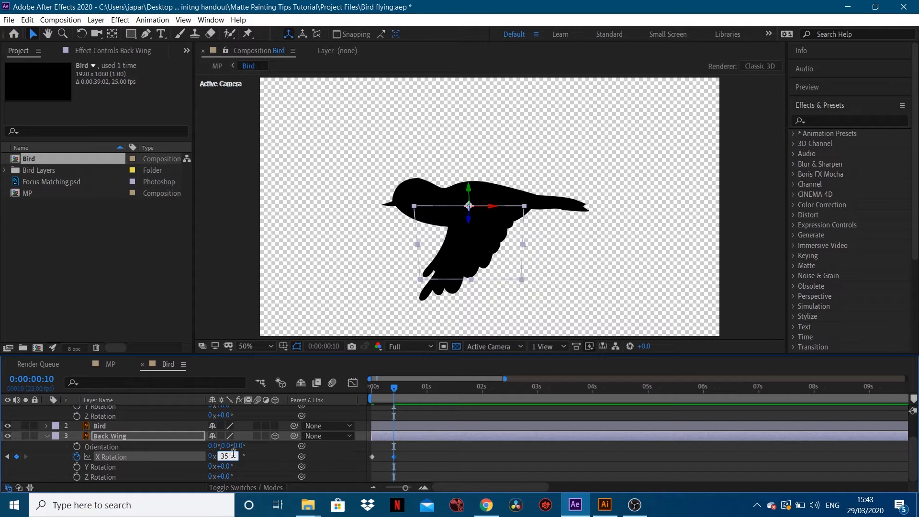
key(Return)
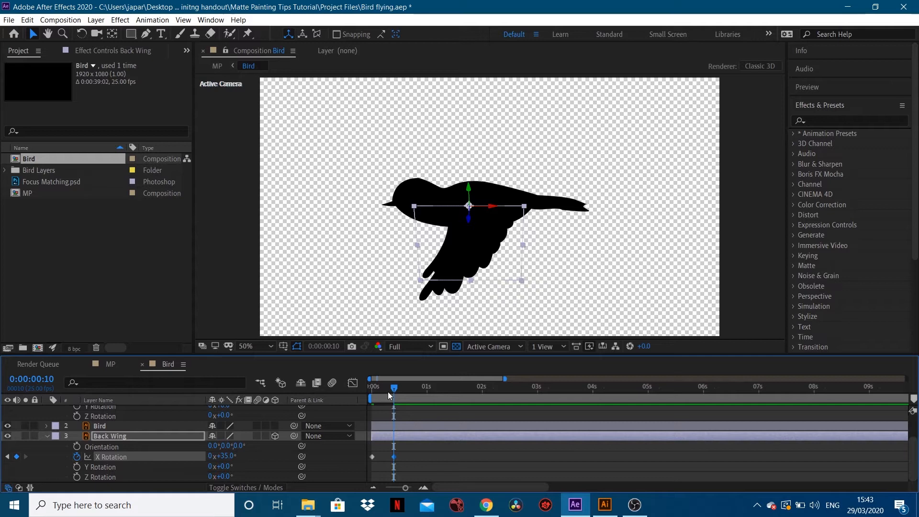
Step: Go to 0:00:00:00 and split the composition into two views, showing Custom View 1 beside the Active Camera view
drag(393, 386, 362, 397)
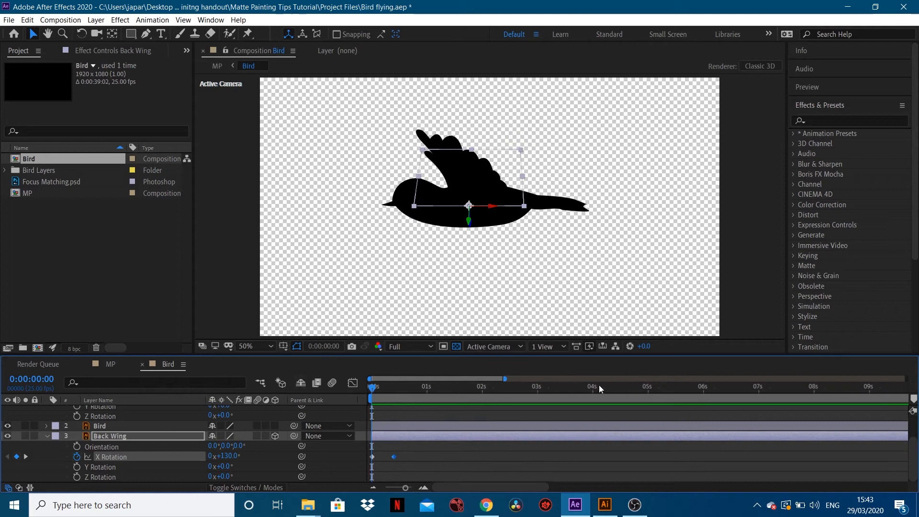
click(551, 348)
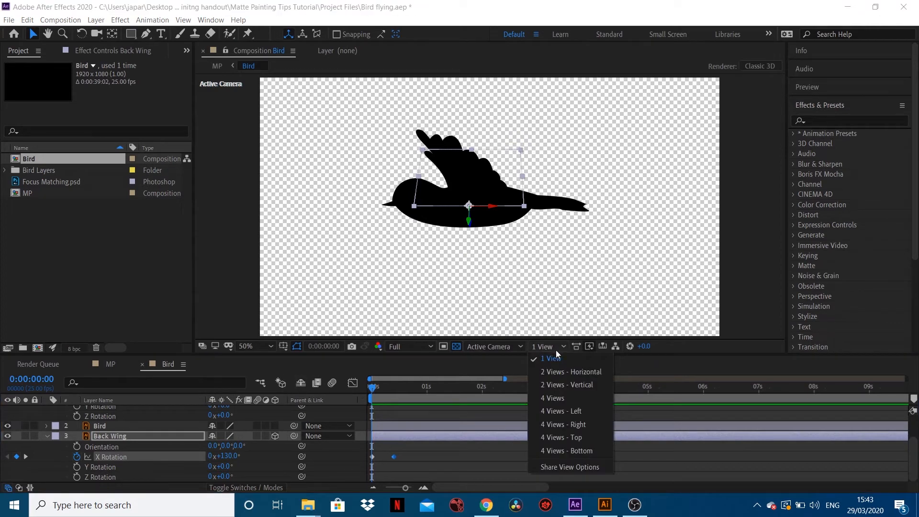
key(Escape)
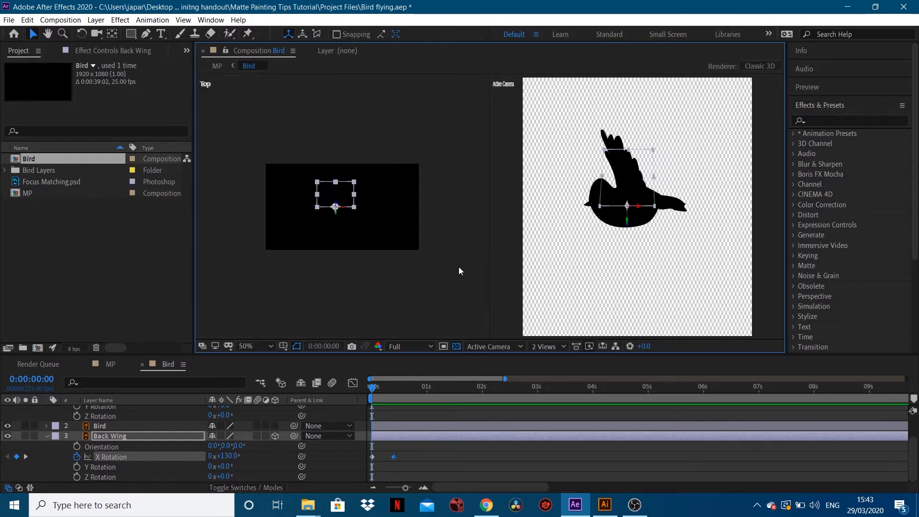
click(468, 280)
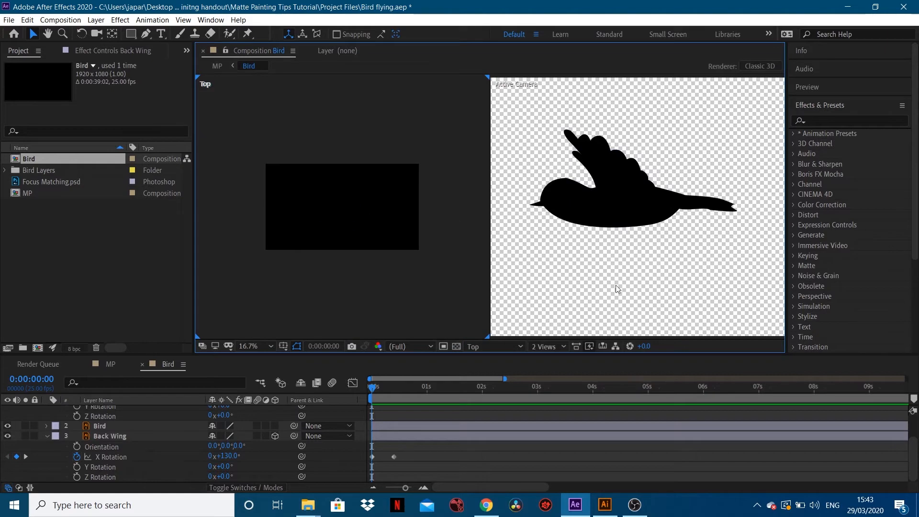
click(483, 346)
click(503, 457)
click(455, 347)
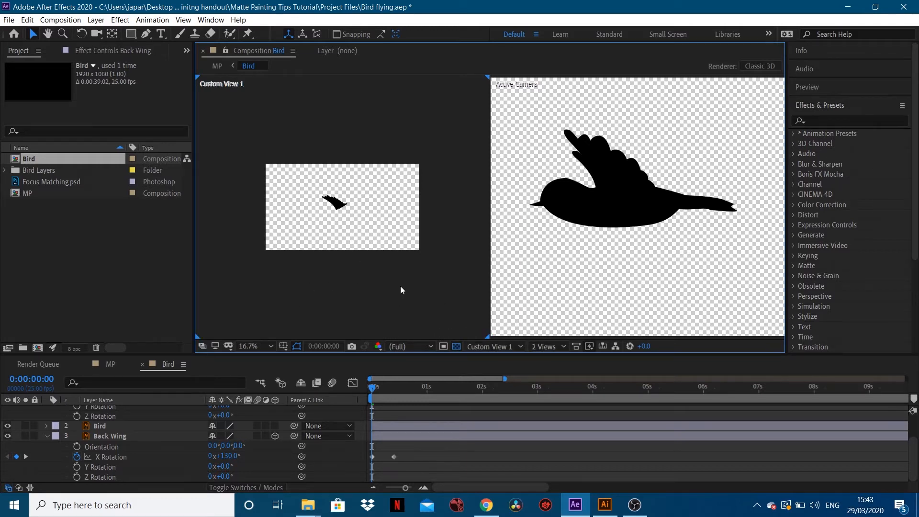
click(576, 269)
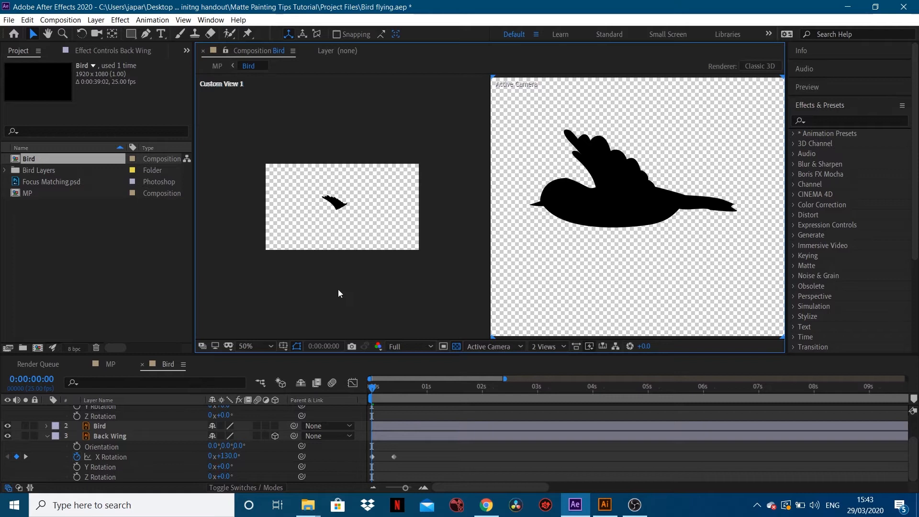
click(323, 232)
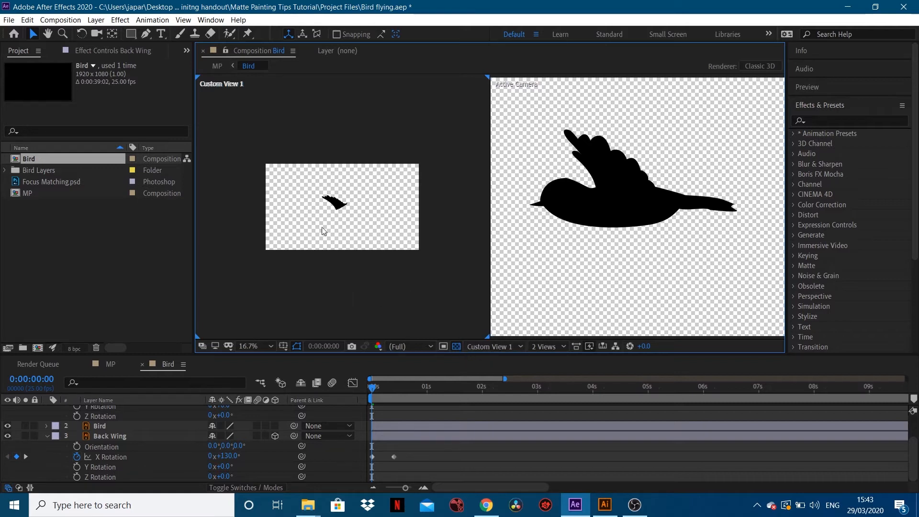
Step: Orbit Custom View 1 to see both wings end-on and magnify it to 100%
click(95, 35)
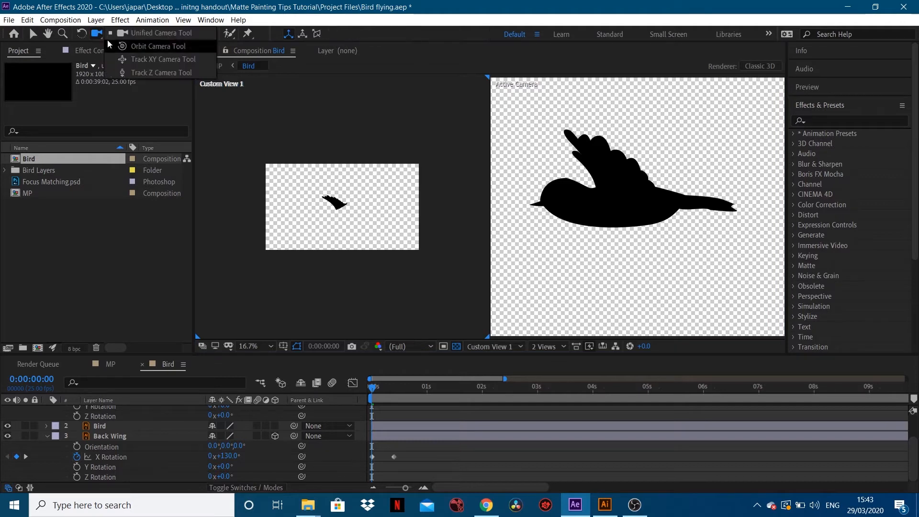
click(146, 46)
mouse_move(328, 219)
mouse_down()
mouse_move(351, 223)
mouse_move(336, 214)
mouse_up()
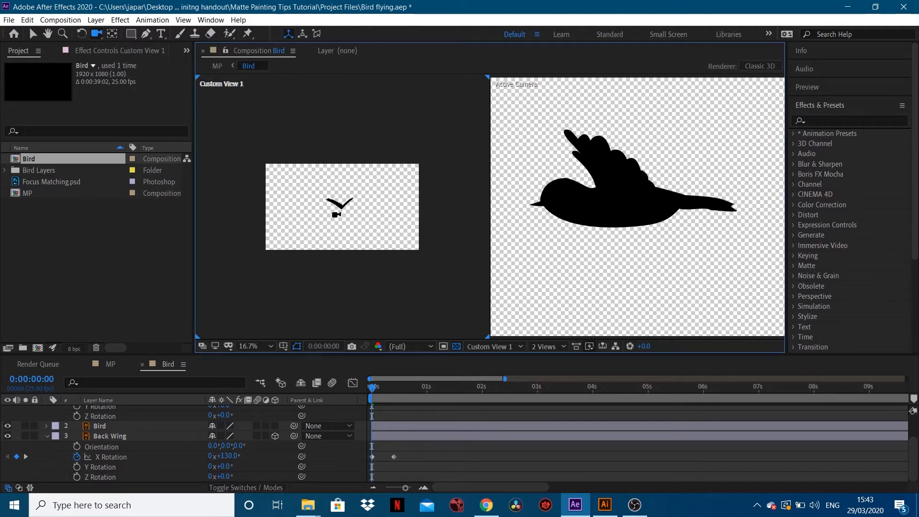
scroll(336, 215, up, 2)
drag(342, 260, 348, 236)
Step: Step frame by frame from 0:00:00:00 to 0:00:00:09 to examine the wing flap in both views
click(379, 386)
drag(379, 386, 358, 380)
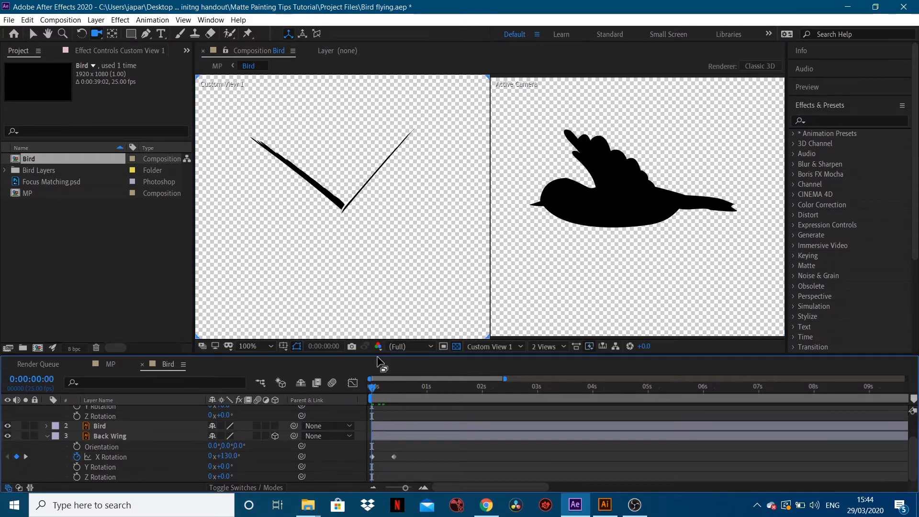
key(ctrl+Right)
key(ctrl+Right)
key(ctrl+Right)
key(ctrl+Right)
key(ctrl+Right)
key(ctrl+Right)
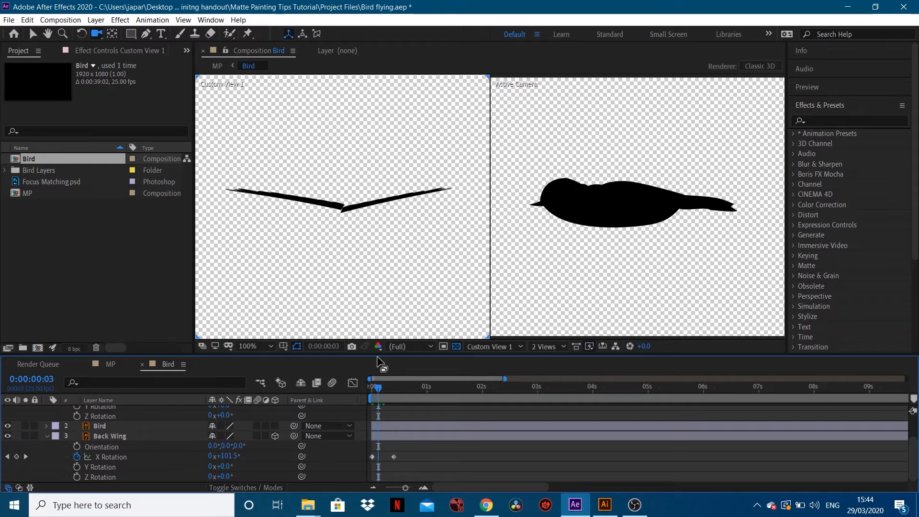
key(ctrl+Right)
key(ctrl+Right)
key(ctrl+Right)
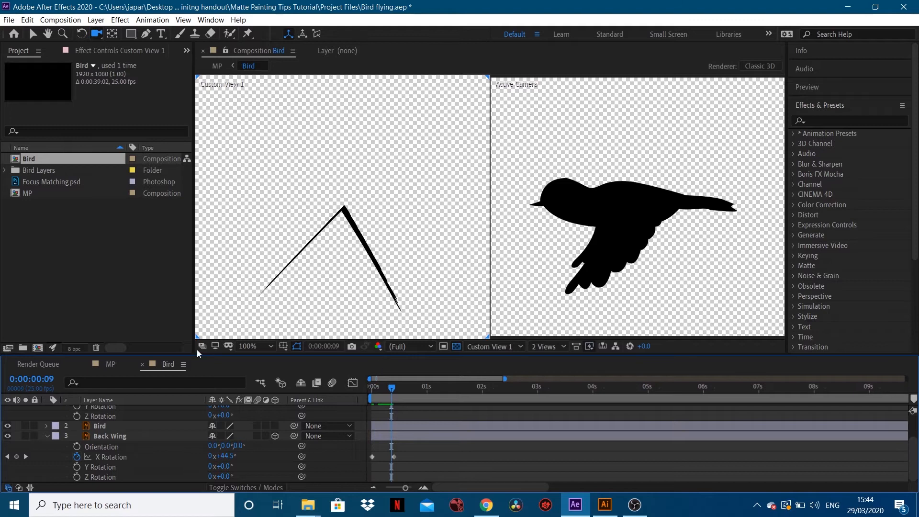
Step: Orbit Custom View 1 to check for the bird's body and make the Bird layer 3D
click(7, 426)
click(7, 425)
drag(366, 230, 228, 246)
drag(269, 229, 271, 230)
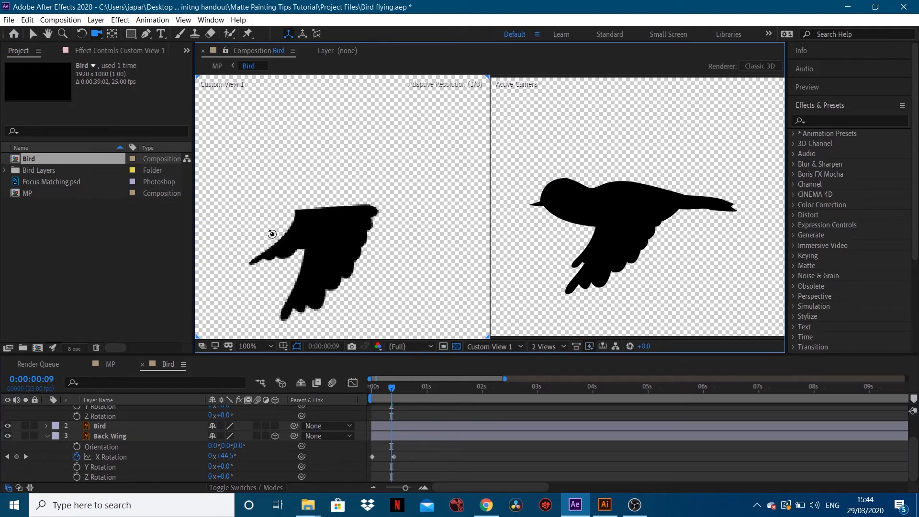
click(275, 426)
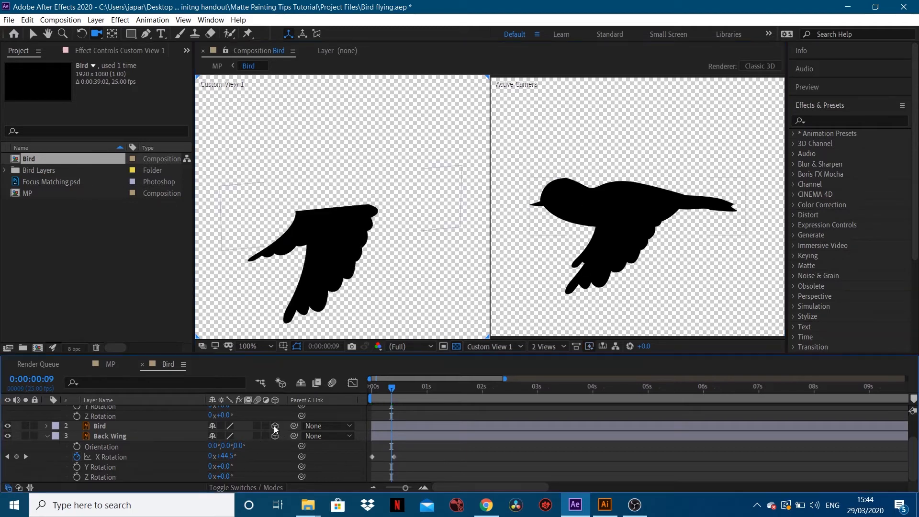
Step: Orbit to an end-on view of the whole bird and step back through the frames to examine its wing motion
drag(331, 260, 415, 250)
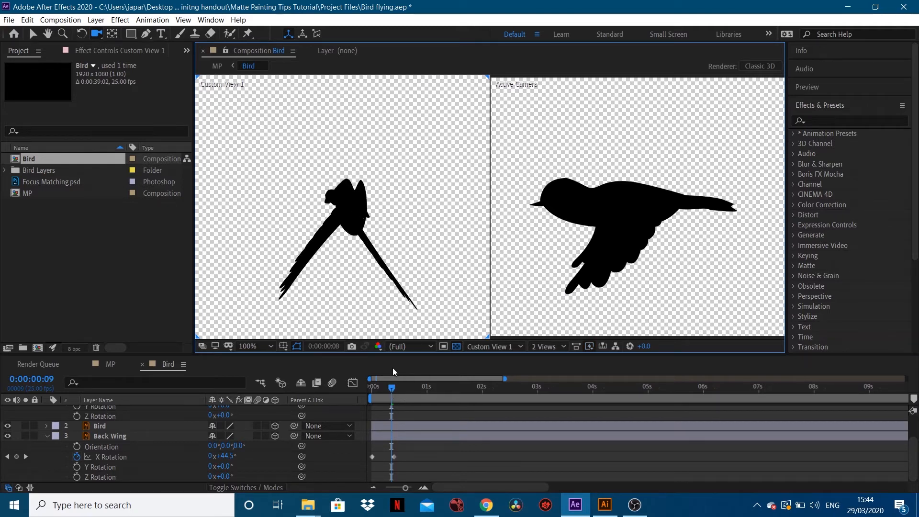
key(Page_Up)
key(Page_Up)
key(Page_Up)
key(Page_Up)
key(Page_Up)
key(Page_Up)
key(Page_Up)
key(Page_Up)
key(Page_Up)
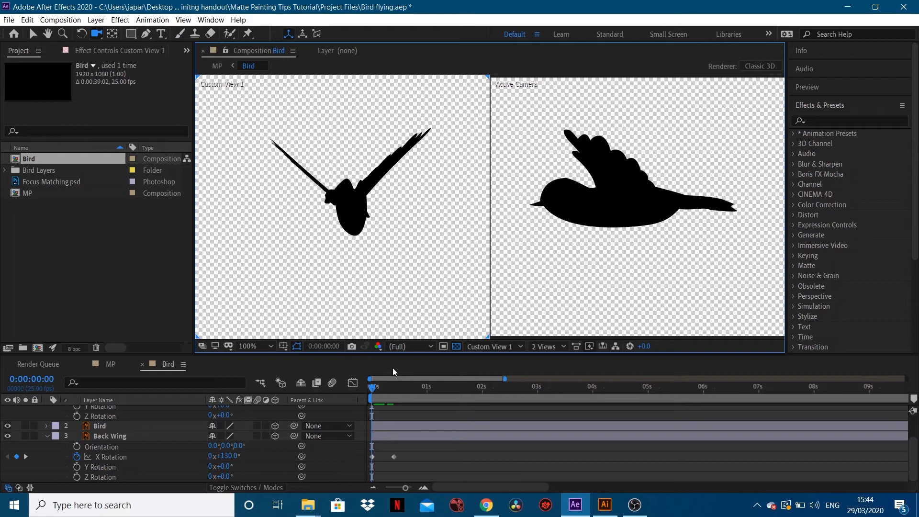
key(Page_Up)
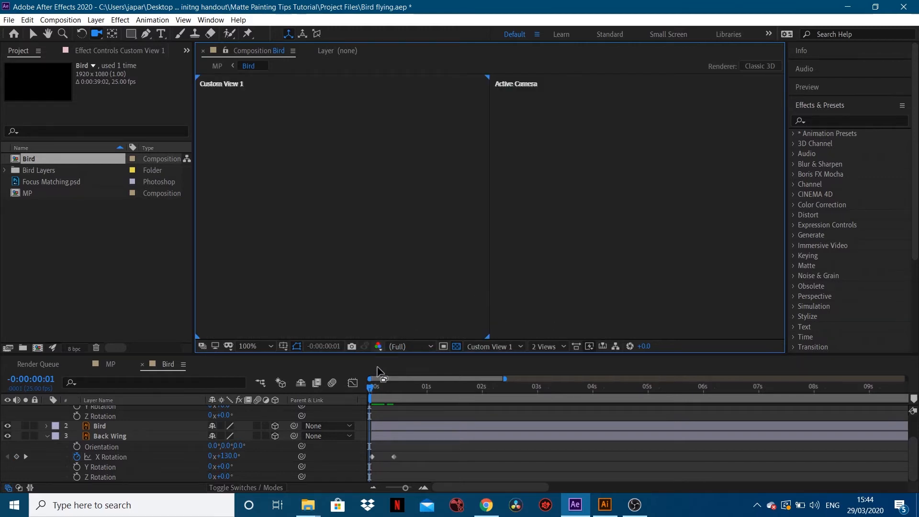
Step: Return the composition to a single Active Camera view and scrub from the start to 0:00:00:09
click(541, 347)
click(550, 363)
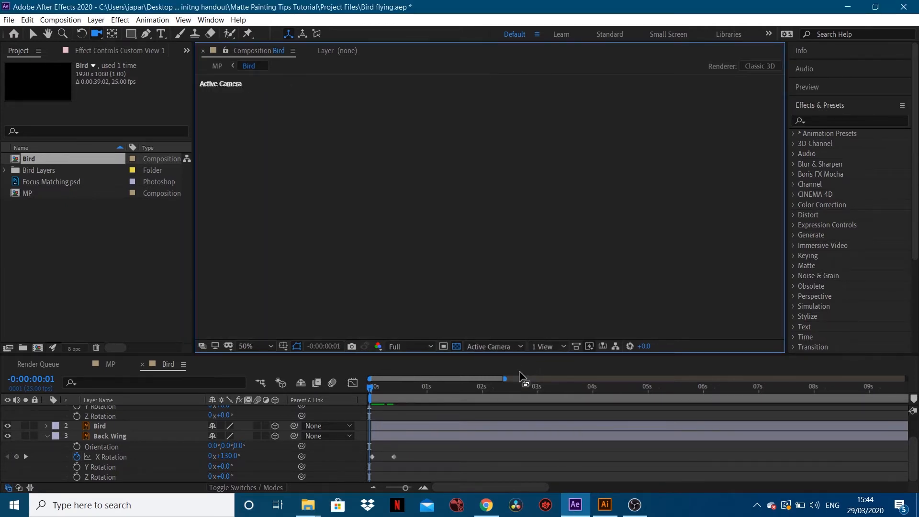
click(375, 388)
click(371, 385)
drag(370, 386, 391, 390)
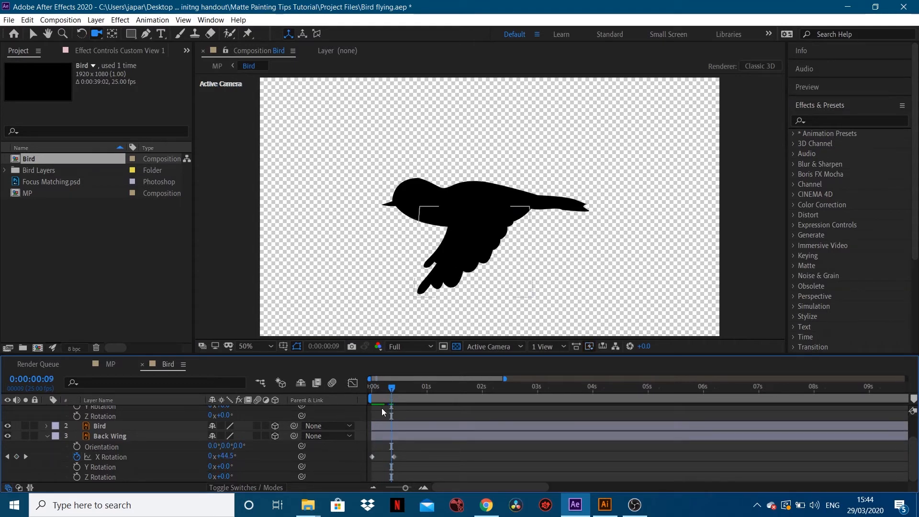
Step: Shorten the work area to just past the second wing keyframe and preview the flap from 0:00:00:00
drag(391, 389, 366, 390)
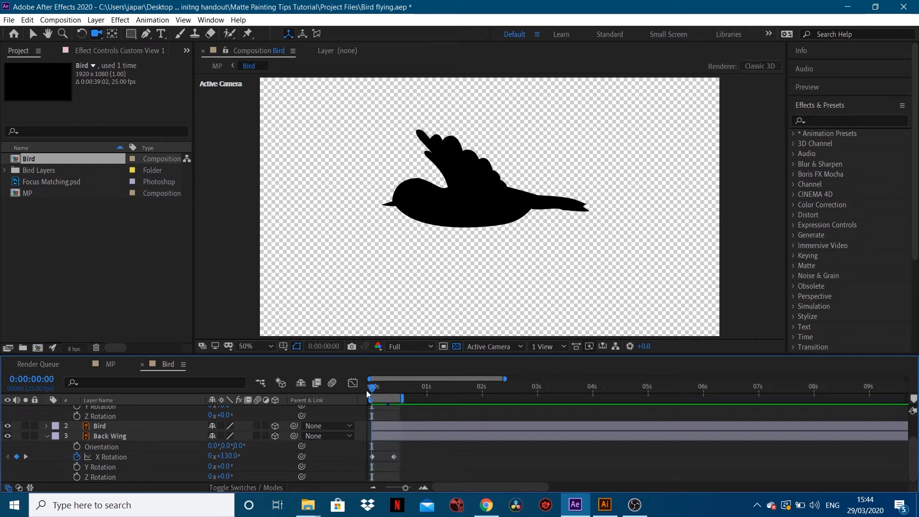
key(space)
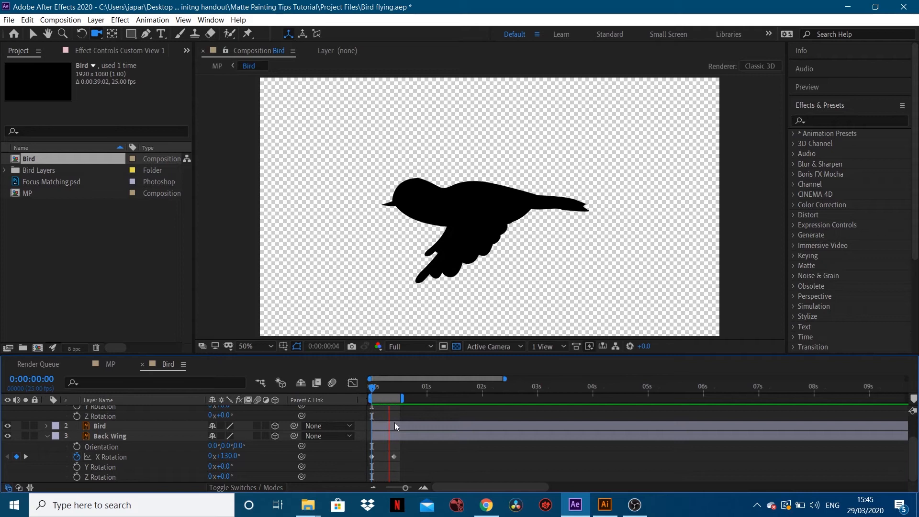
key(space)
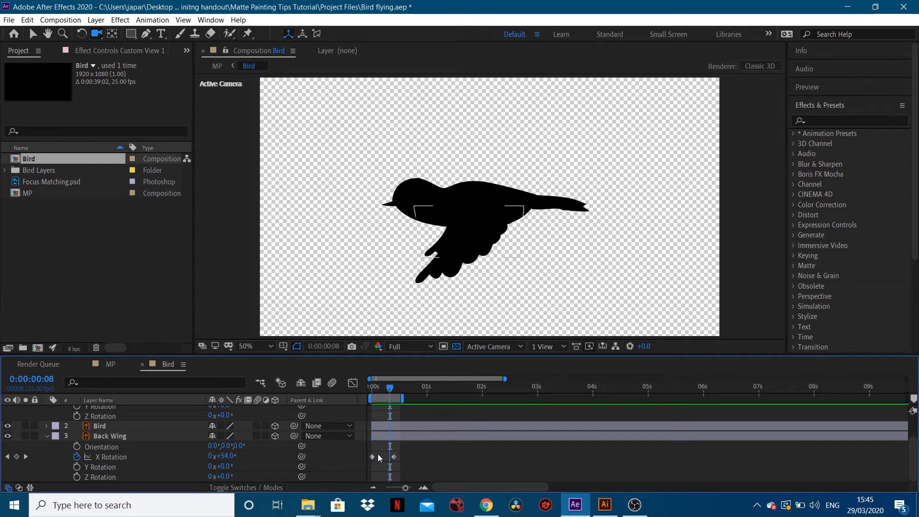
Step: Add the expression loopOut("PingPong") to the Front Wing's X Rotation
scroll(378, 454, up, 2)
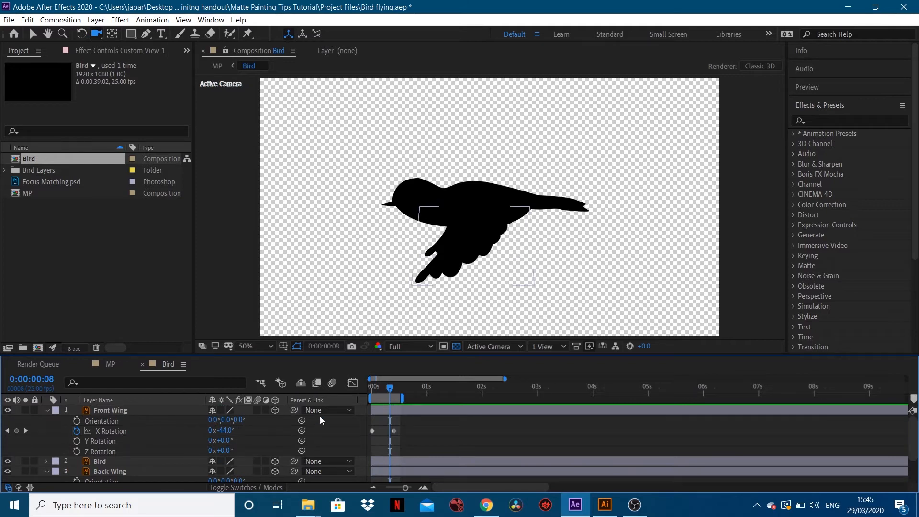
click(434, 409)
drag(411, 438, 366, 420)
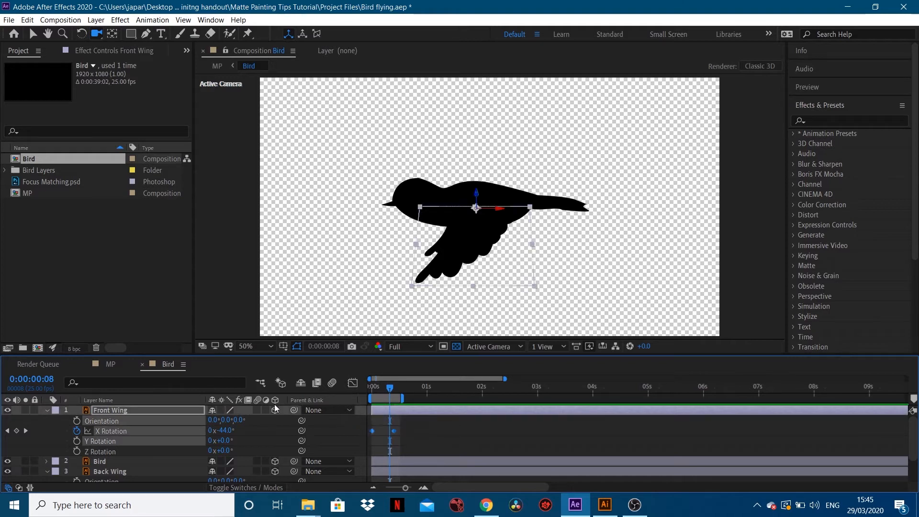
alt+click(77, 431)
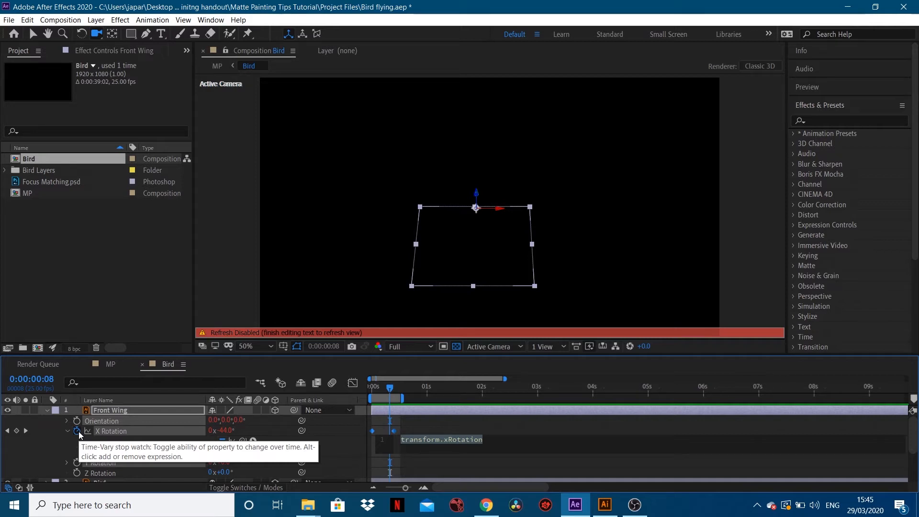
text(loo)
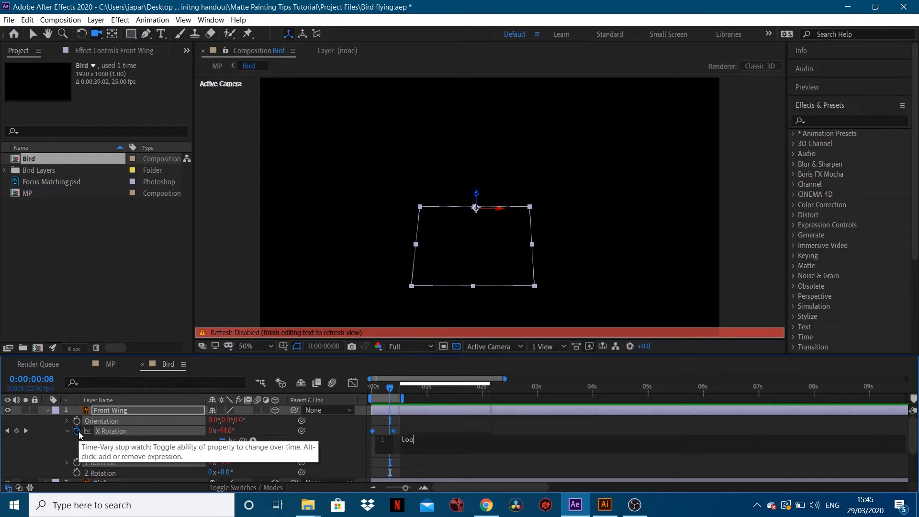
text(p)
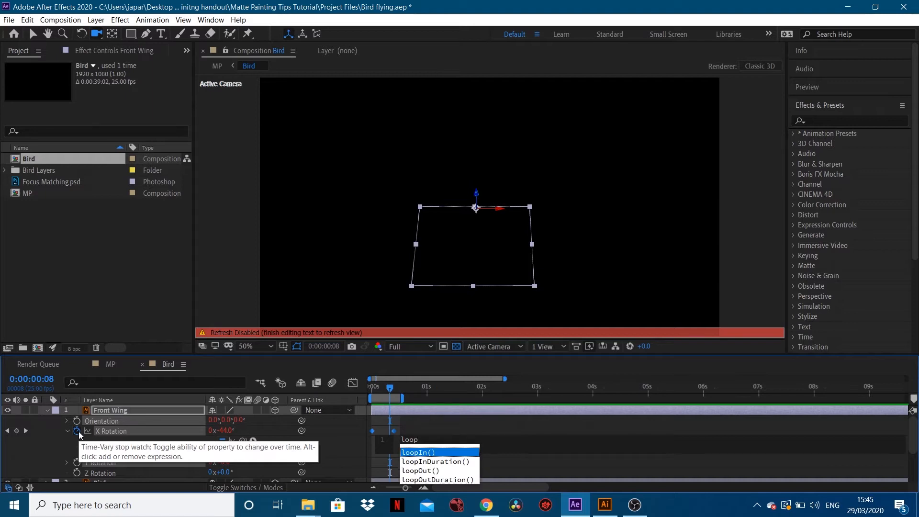
text(Out)
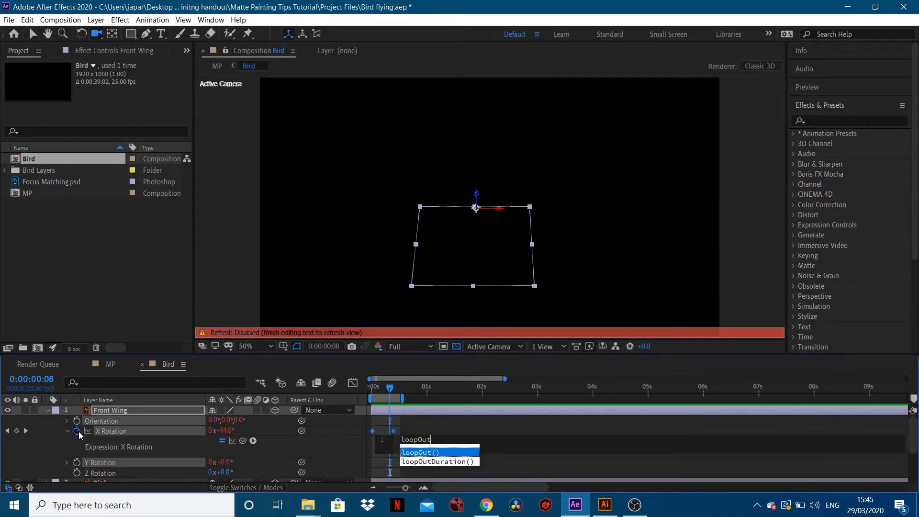
key(Return)
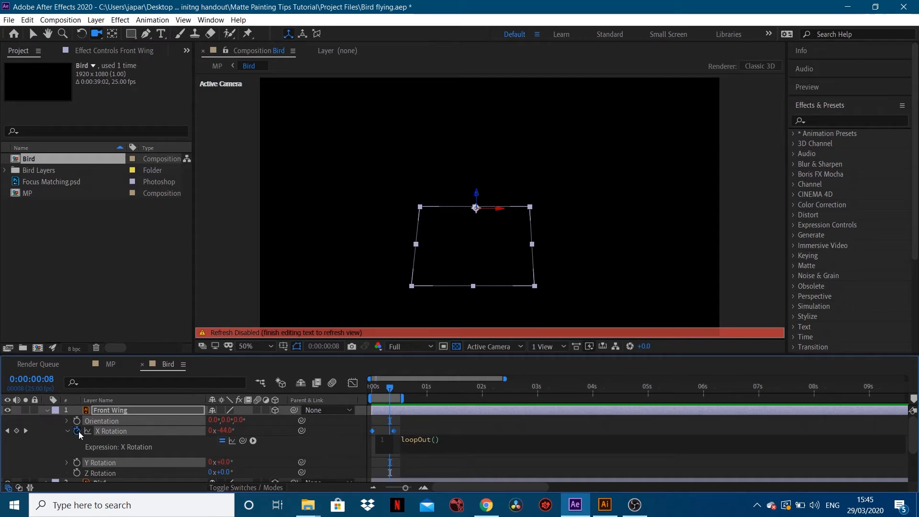
text(")
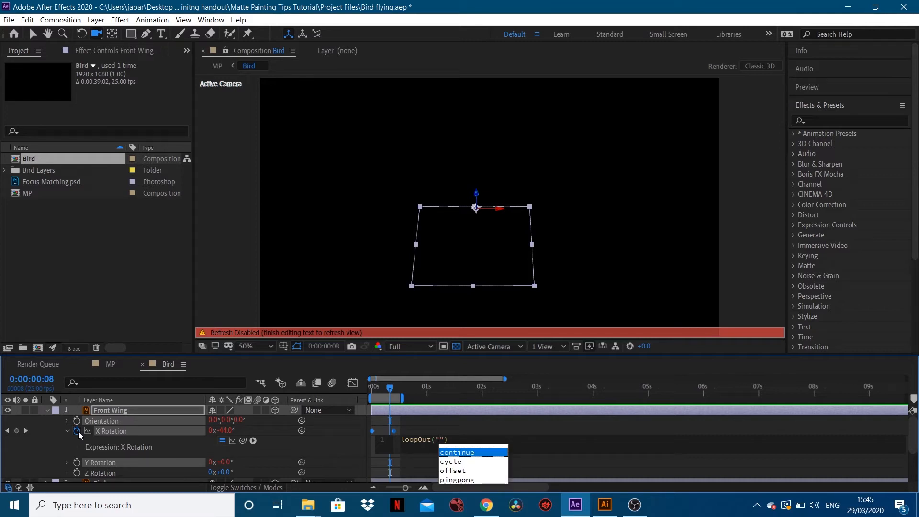
text(Ping)
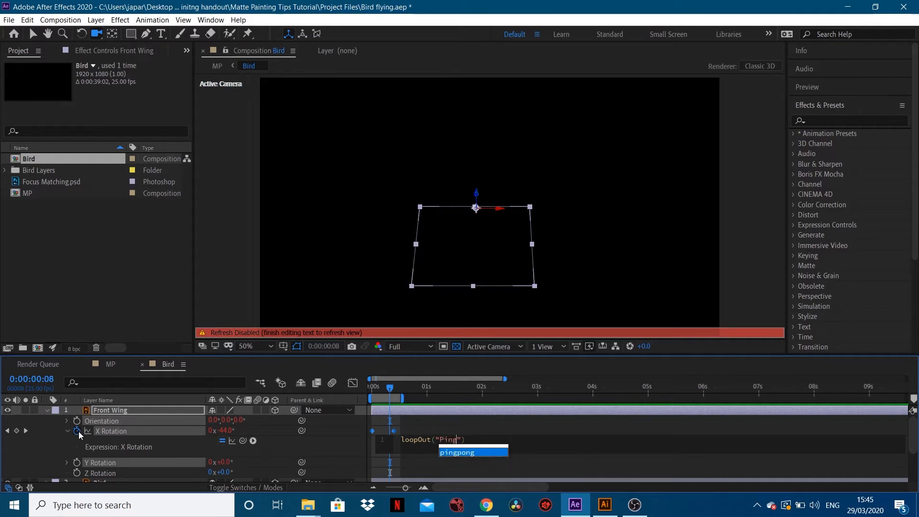
text(Pong)
click(484, 439)
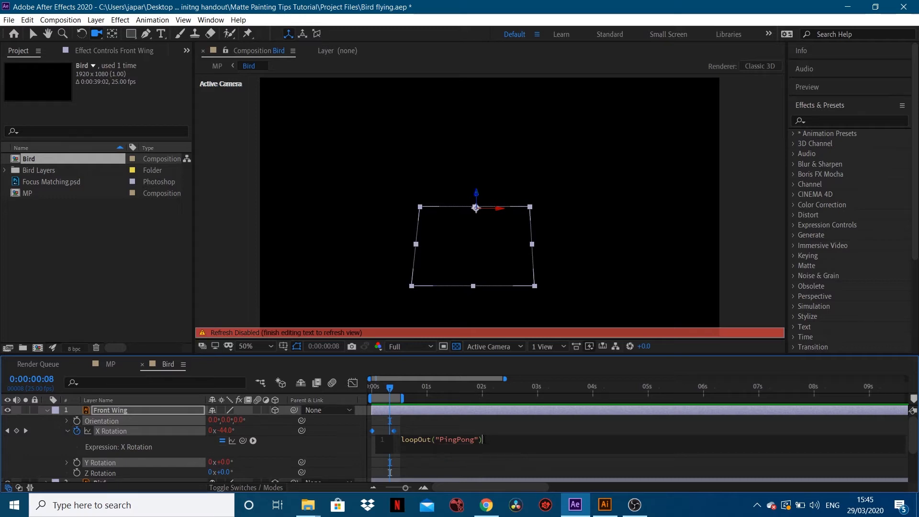
click(470, 462)
Step: Scrub through the timeline to check the Front Wing's loop, return to 0:00:00:00 and copy its X Rotation expression
drag(389, 387, 613, 402)
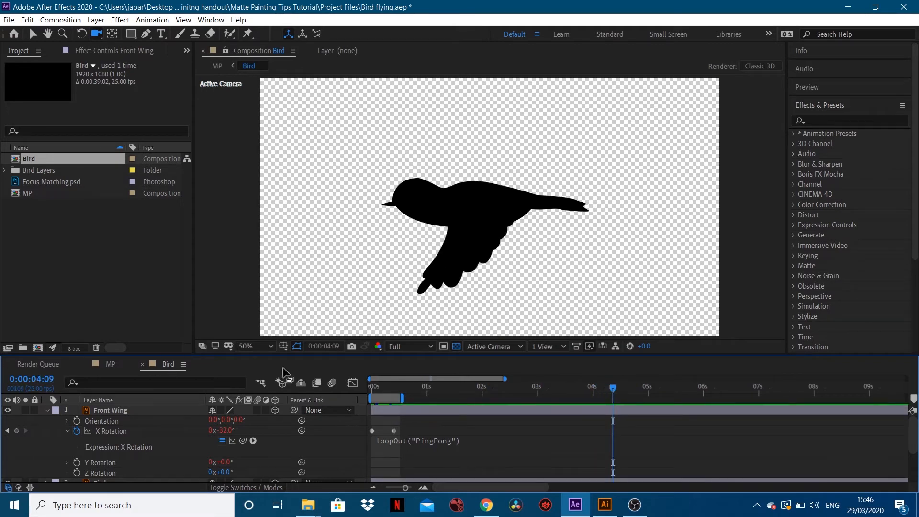
drag(401, 387, 352, 393)
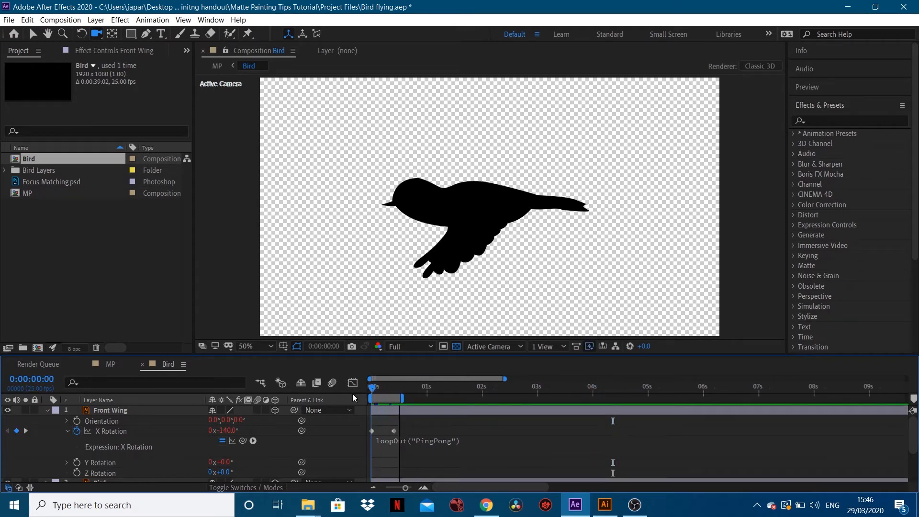
click(417, 439)
key(ctrl+c)
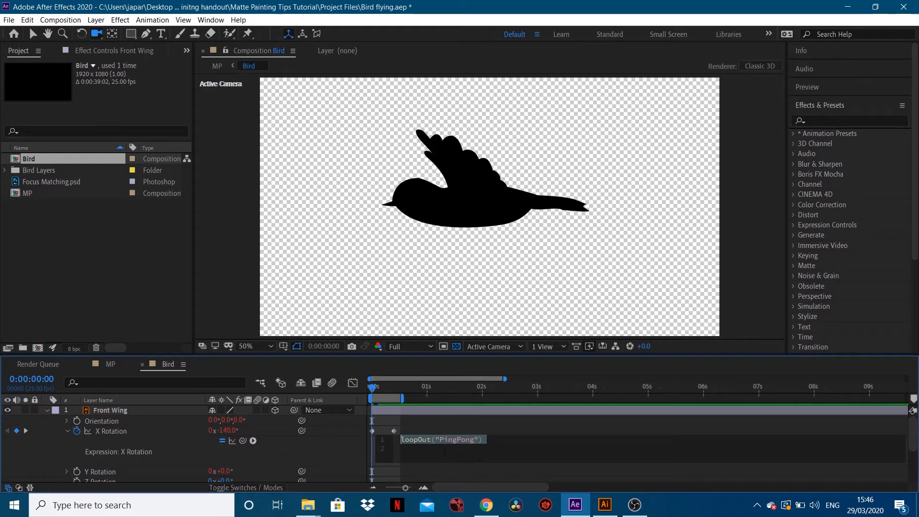
Step: Add the copied loopOut("PingPong") expression to the Back Wing's X Rotation
click(523, 428)
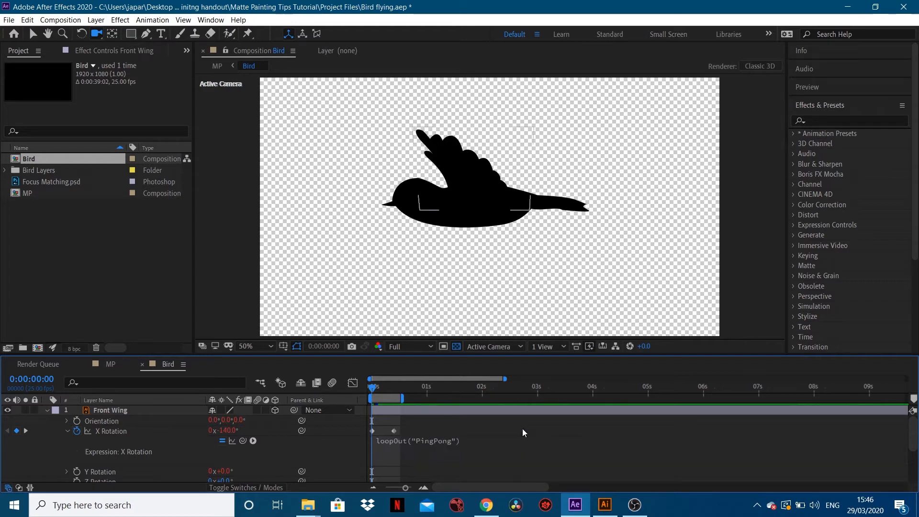
scroll(497, 446, down, 5)
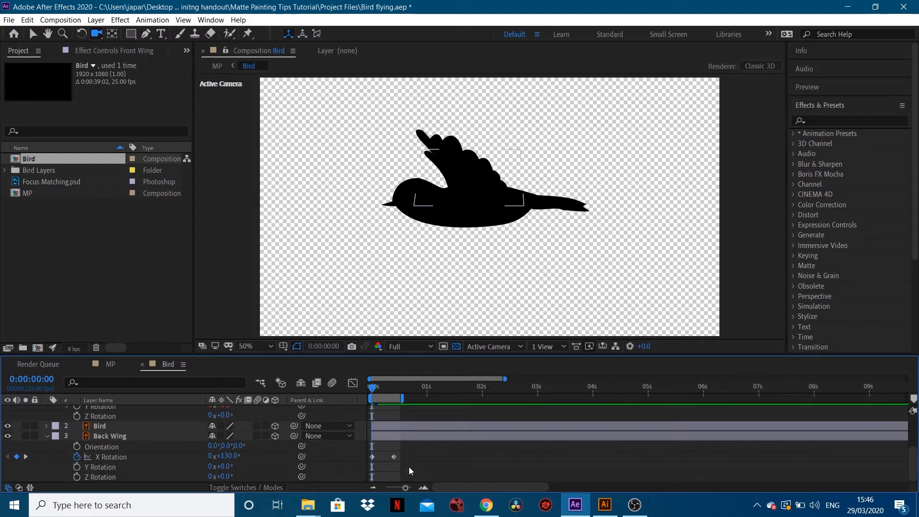
drag(408, 467, 372, 451)
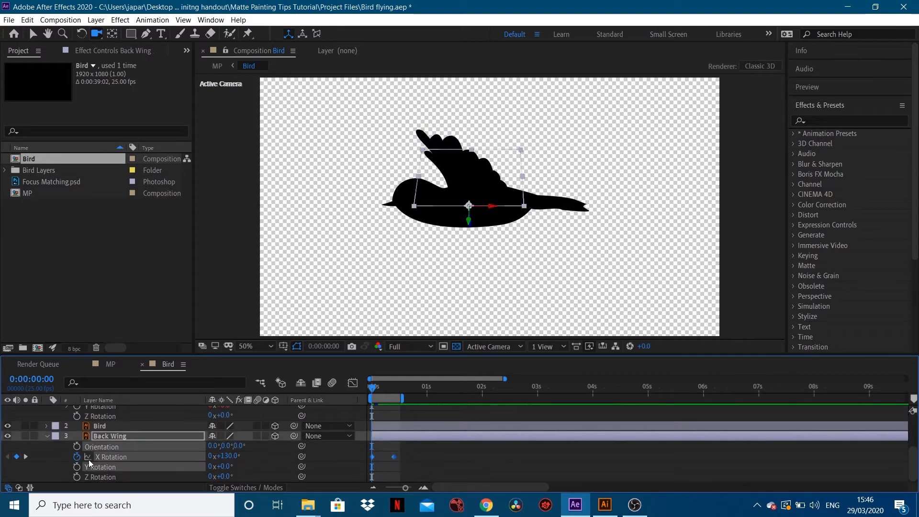
alt+click(77, 457)
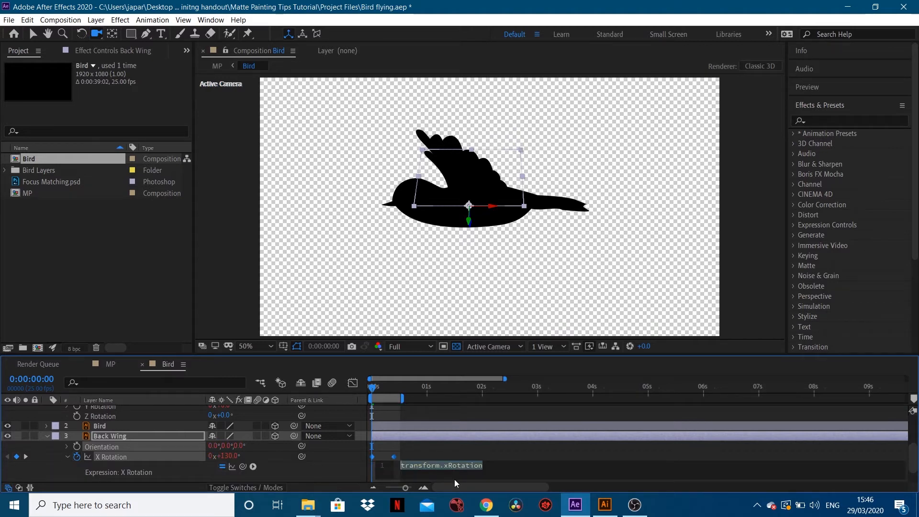
key(ctrl+v)
click(444, 452)
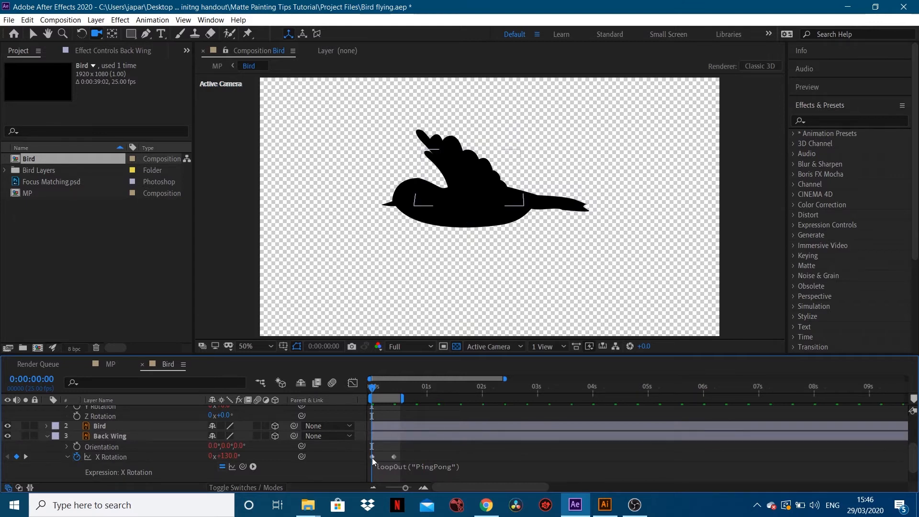
Step: Extend the work area end to just before 4 seconds and preview both wings flapping
scroll(388, 457, up, 3)
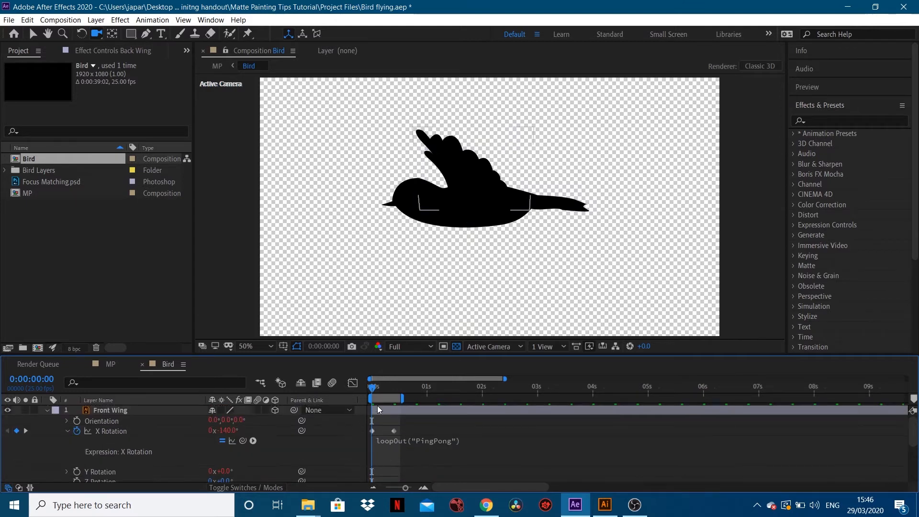
drag(402, 398, 579, 398)
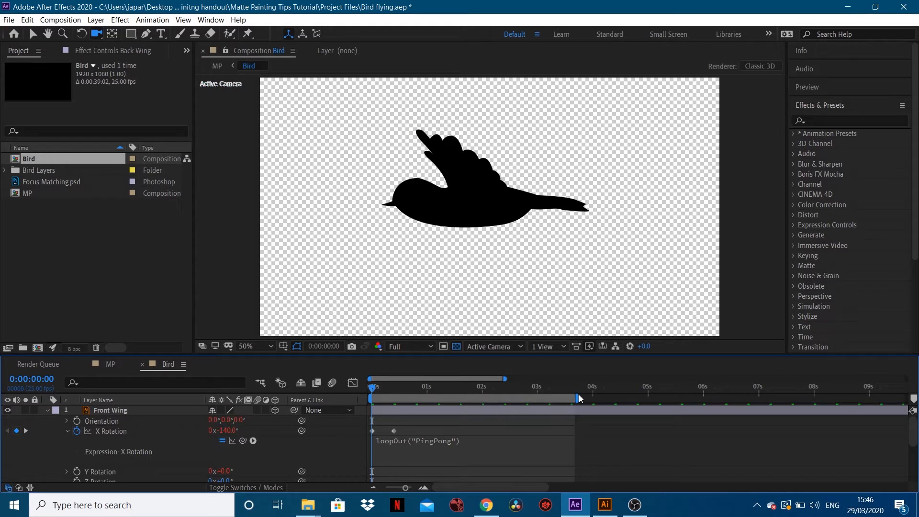
key(space)
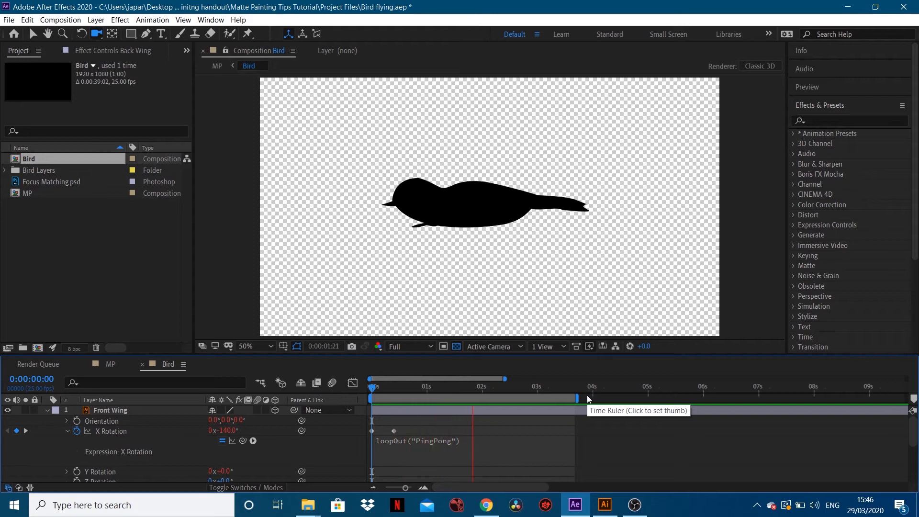
key(space)
Step: Enlarge the timeline area, move both wings' second X Rotation keyframes to just past 1 second and preview the flap from 0:00:00:00
scroll(412, 422, down, 2)
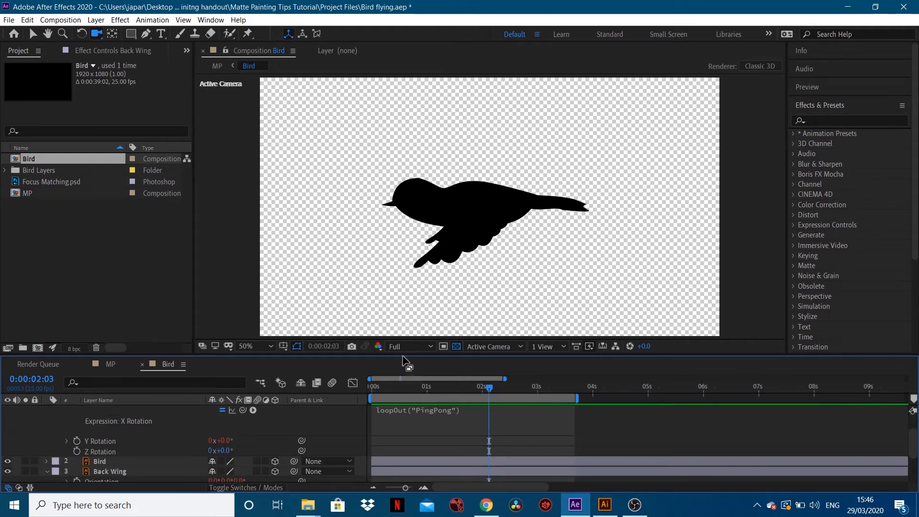
drag(402, 357, 398, 283)
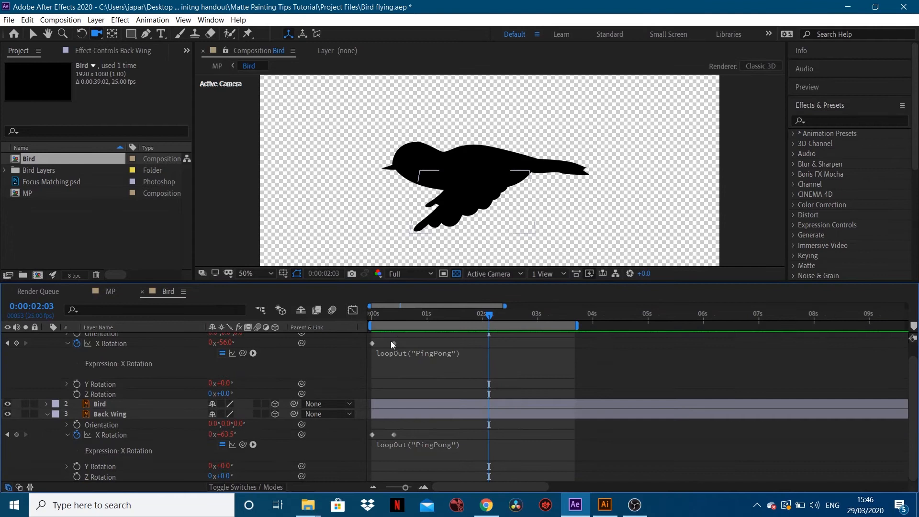
click(394, 343)
drag(386, 409, 441, 435)
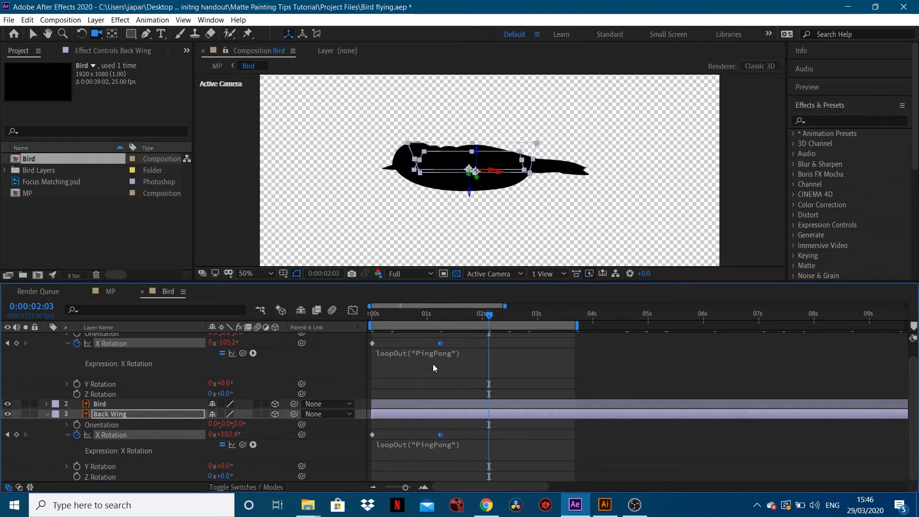
drag(409, 315, 376, 325)
key(space)
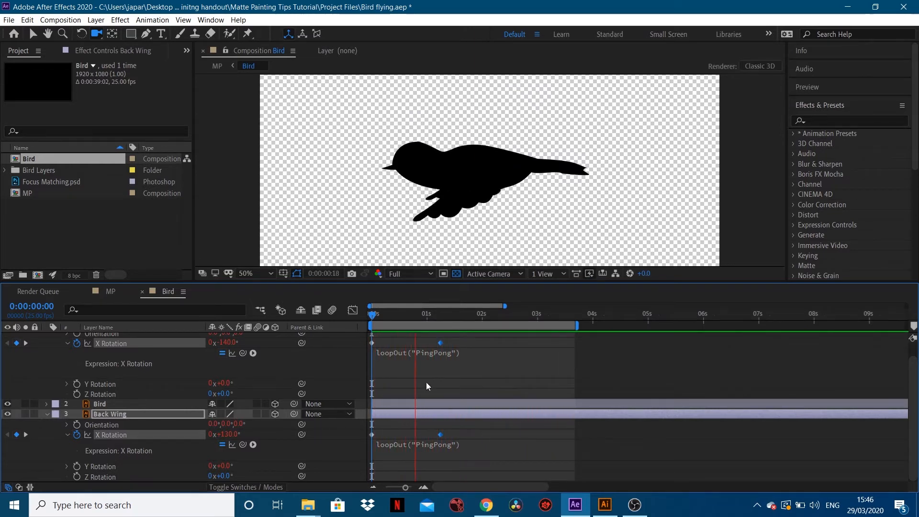
key(space)
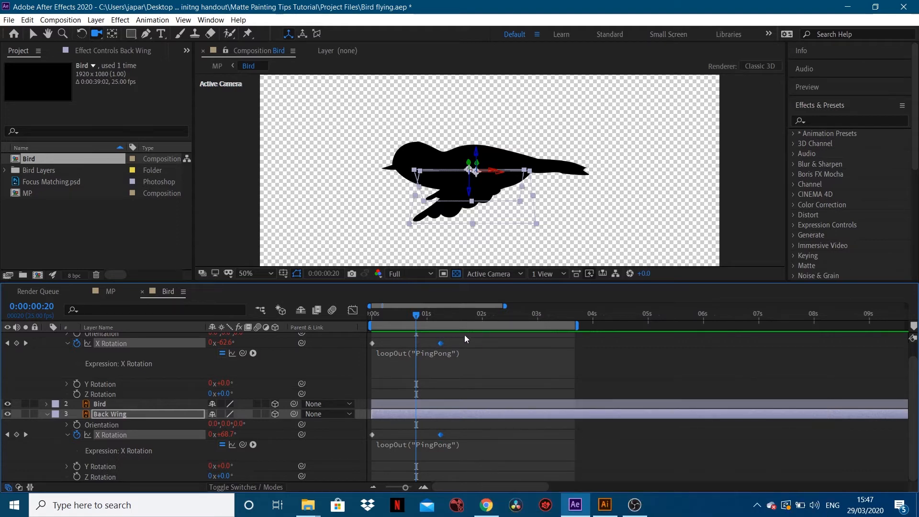
Step: Move both wings' second X Rotation keyframes to 0:00:00:09 and preview the flap from 0:00:00:00
drag(440, 343, 392, 345)
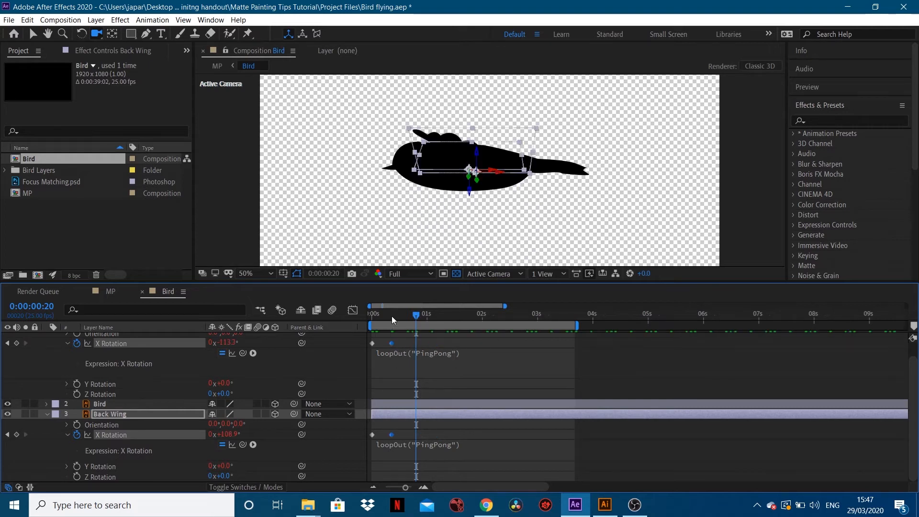
click(392, 318)
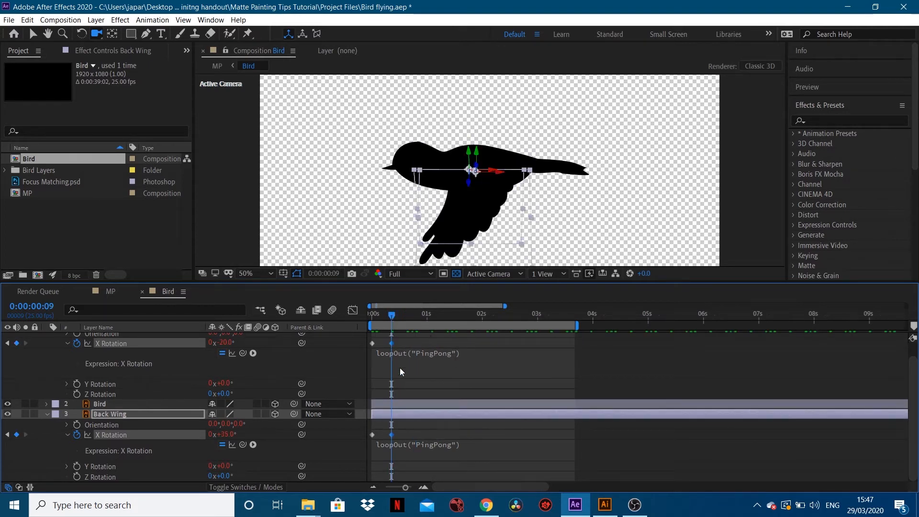
mouse_move(405, 484)
mouse_down()
mouse_move(414, 487)
mouse_move(398, 486)
mouse_up()
drag(382, 321, 374, 322)
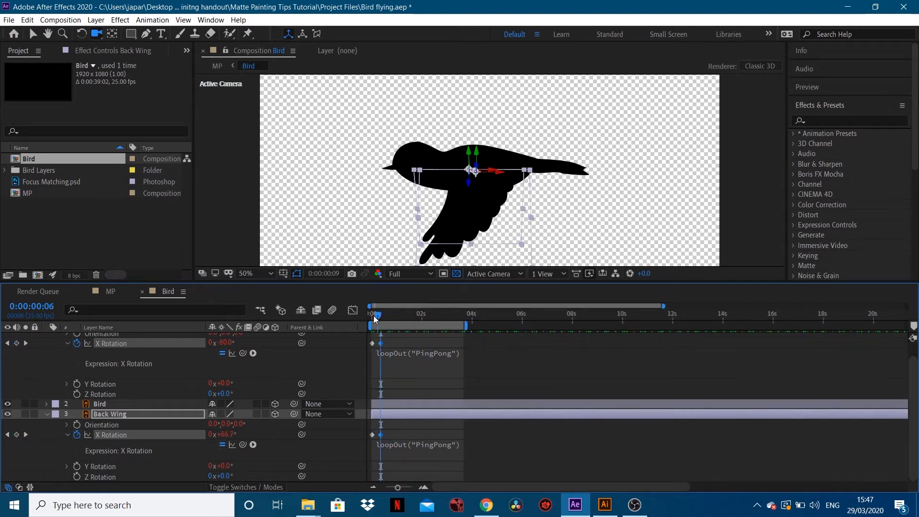
key(space)
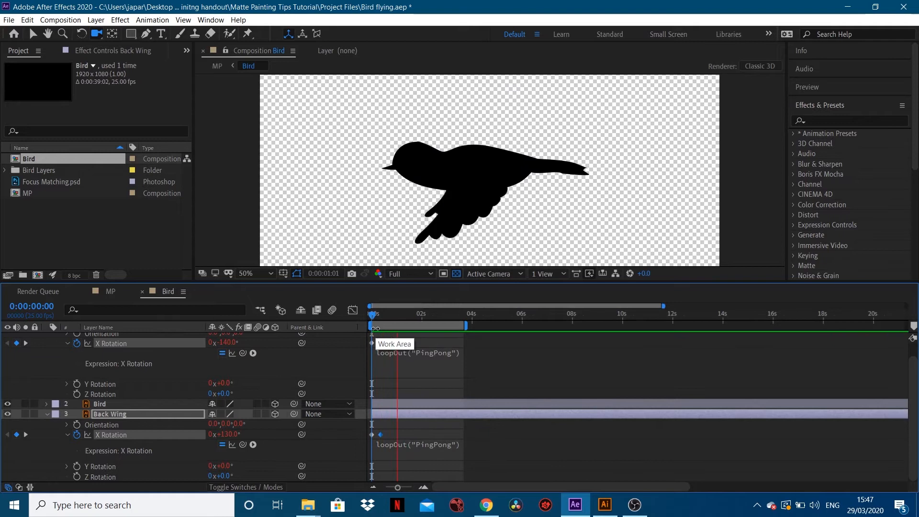
key(space)
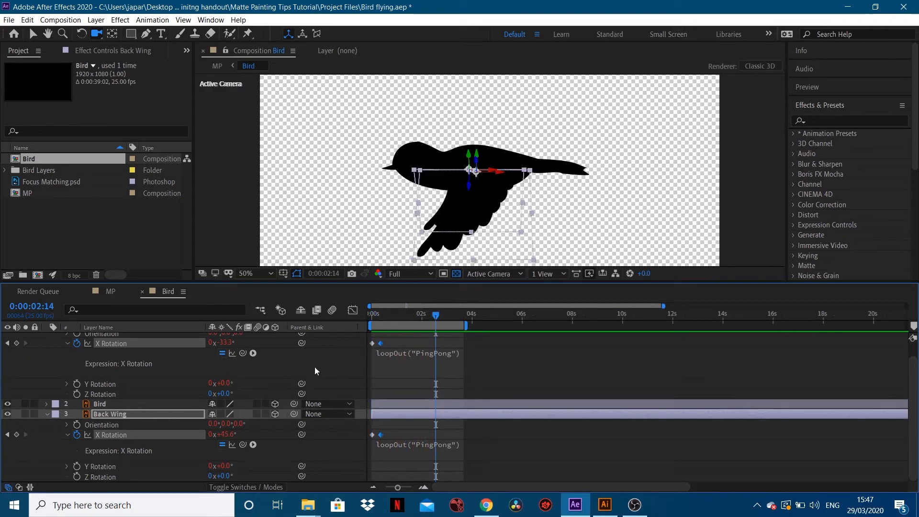
Step: Enable motion blur on the Front Wing and Back Wing layers and collapse their properties
scroll(267, 370, up, 1)
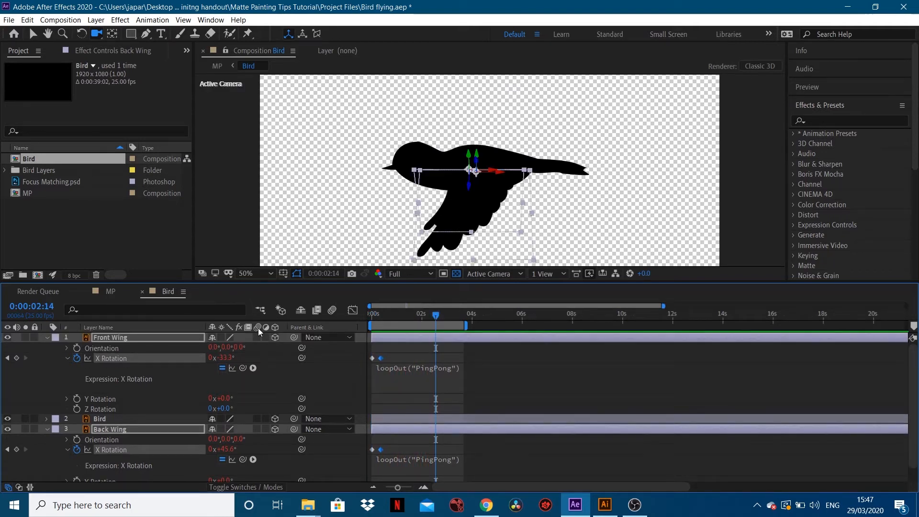
click(258, 337)
click(258, 428)
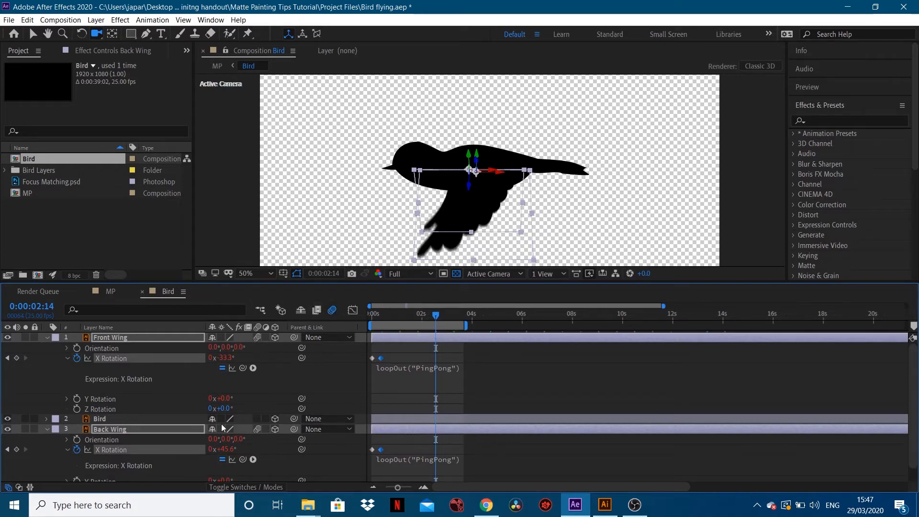
ctrl+click(47, 336)
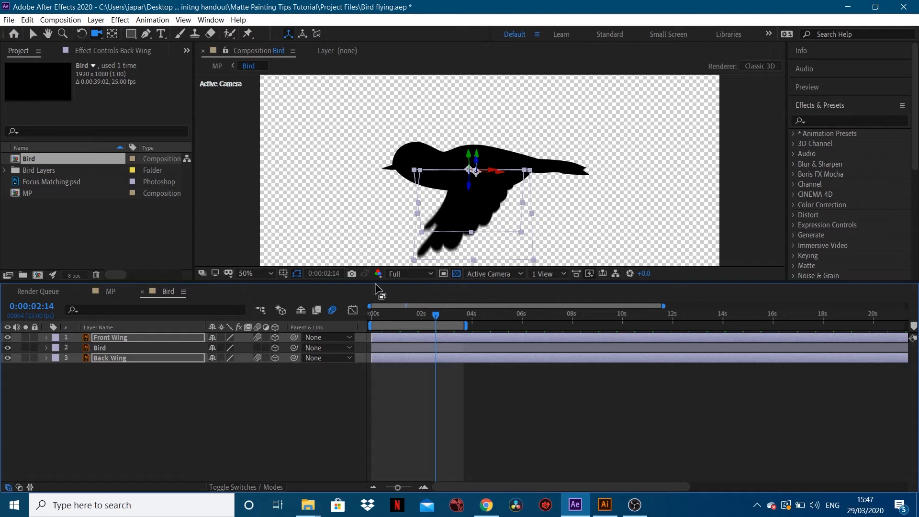
Step: Toggle the composition's motion blur off and on to compare the wing edges, leaving it enabled
click(329, 312)
click(330, 312)
click(330, 311)
click(332, 310)
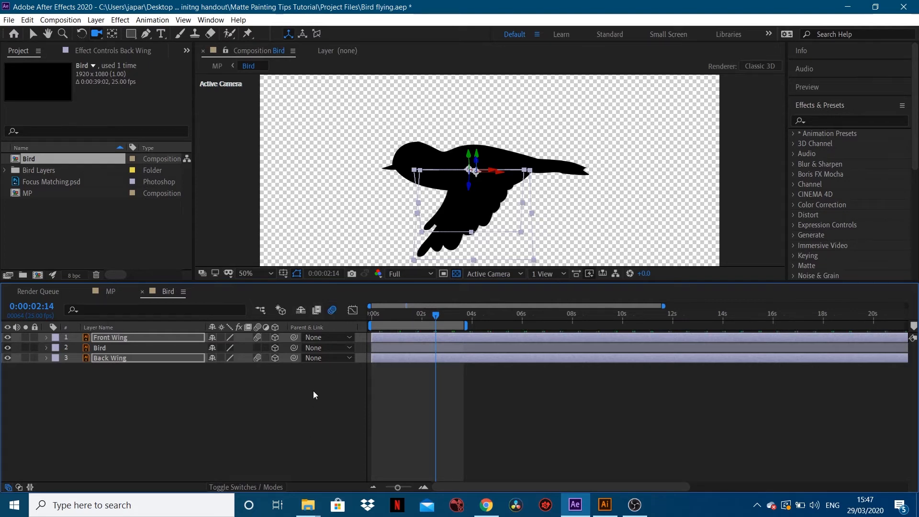
Step: Deselect the layers and preview the motion-blurred wing flap from 0:00:00:00
click(313, 391)
click(369, 316)
drag(368, 316, 358, 316)
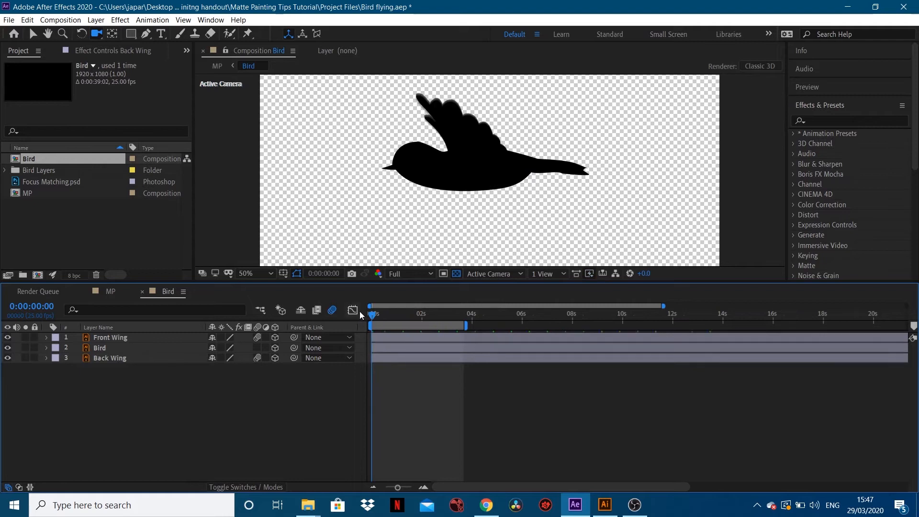
key(space)
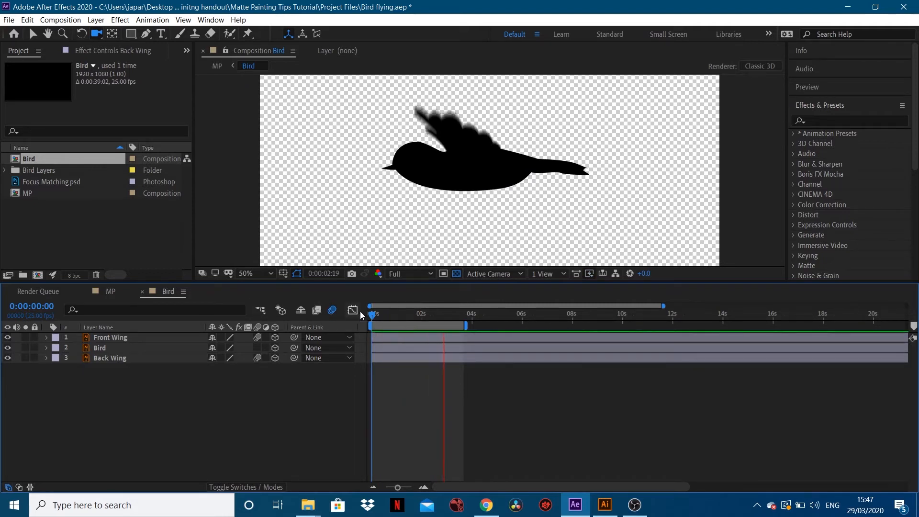
key(space)
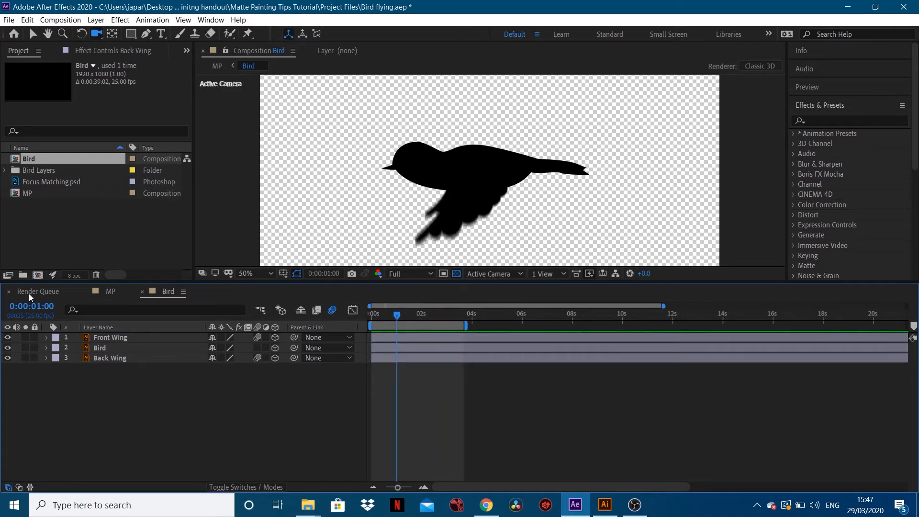
Step: Switch to the MP composition, preview the bird over the matte painting and set the time to 0:00:00:21
click(110, 291)
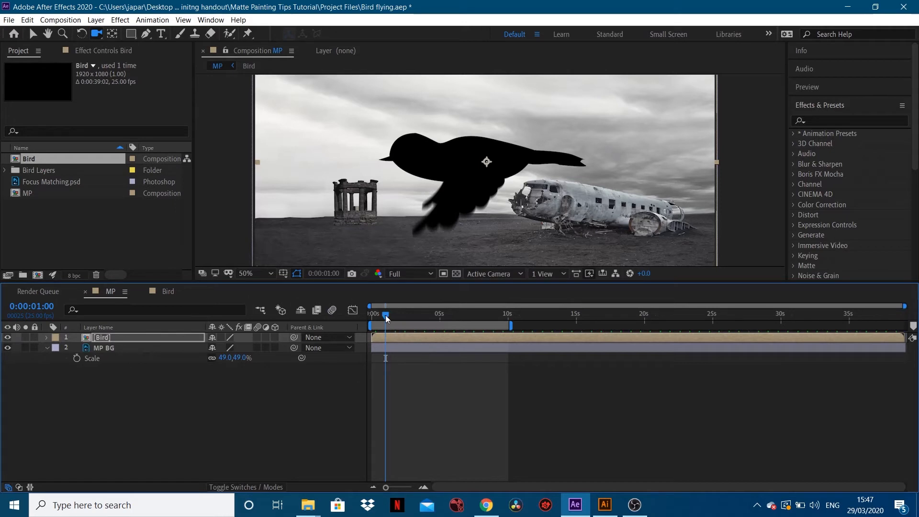
key(space)
key(space)
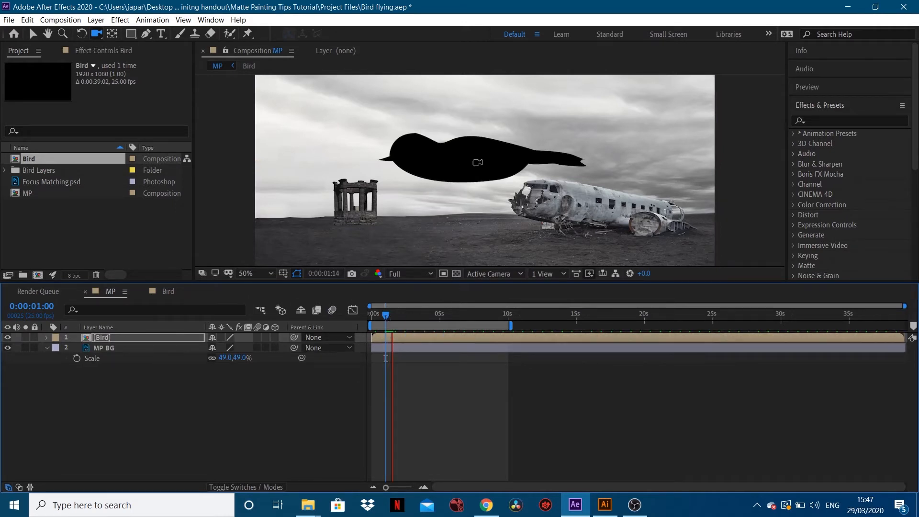
drag(389, 319, 382, 319)
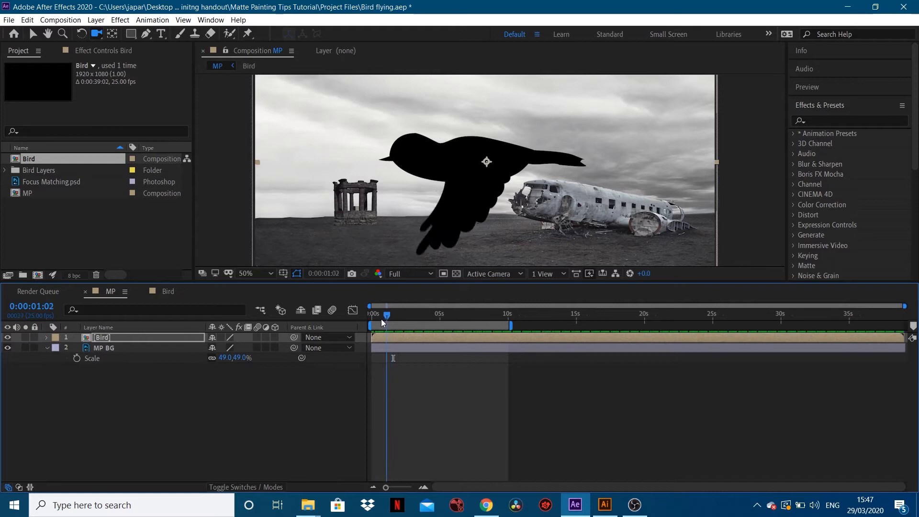
Step: Enlarge the composition view and set its preview resolution to Third
drag(329, 283, 320, 380)
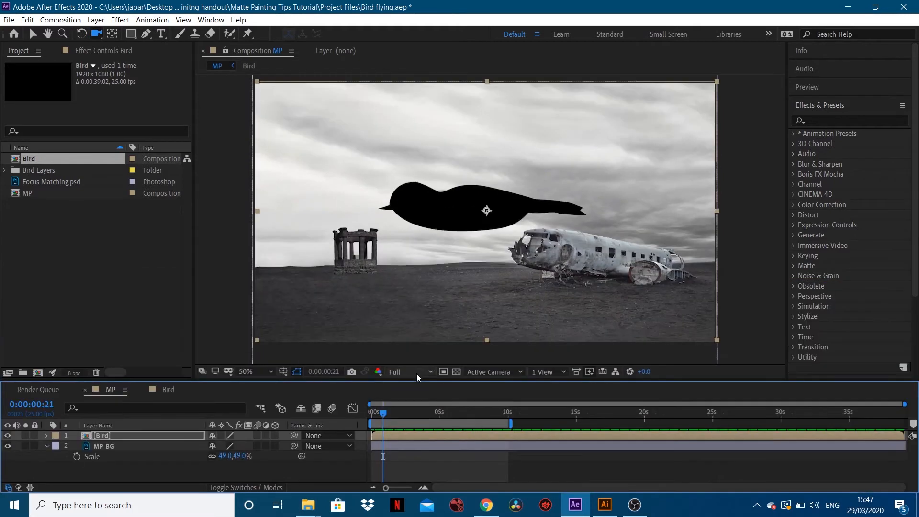
click(416, 374)
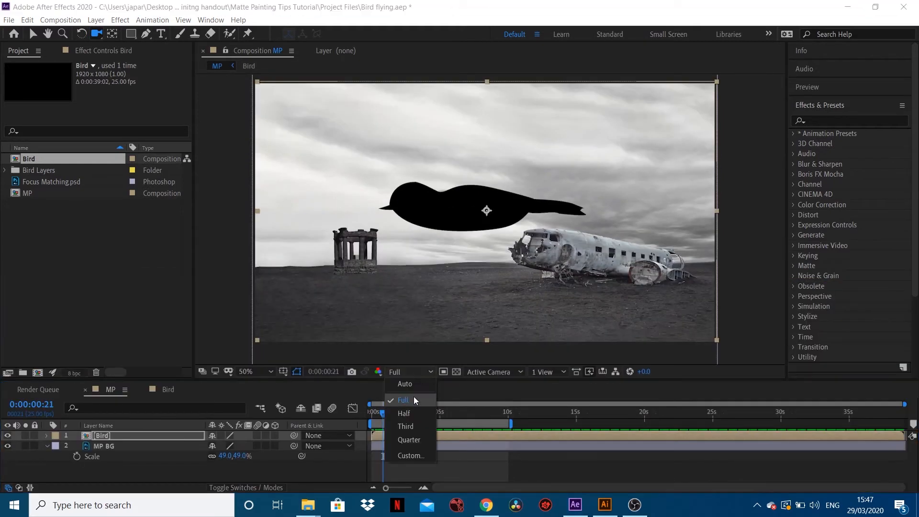
click(409, 427)
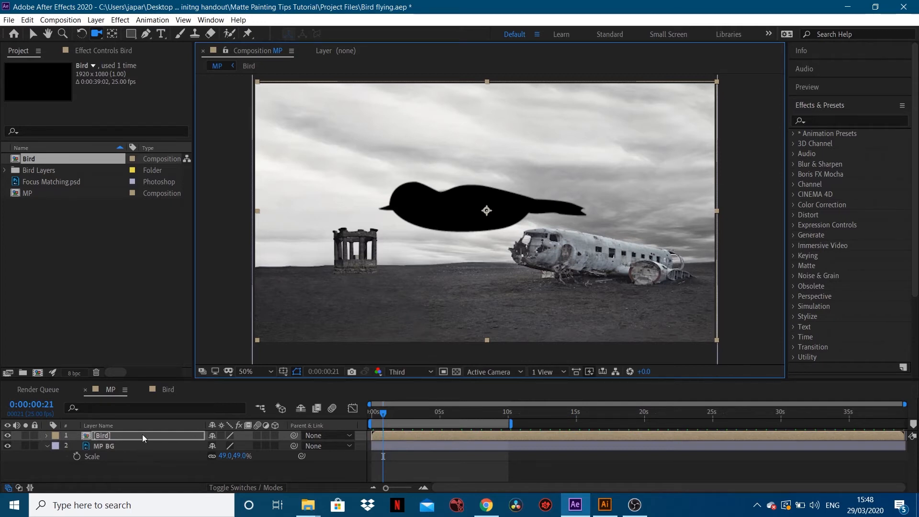
Step: Scale the Bird layer to 8% and move it into the upper-right sky above the plane wreck
key(s)
click(227, 445)
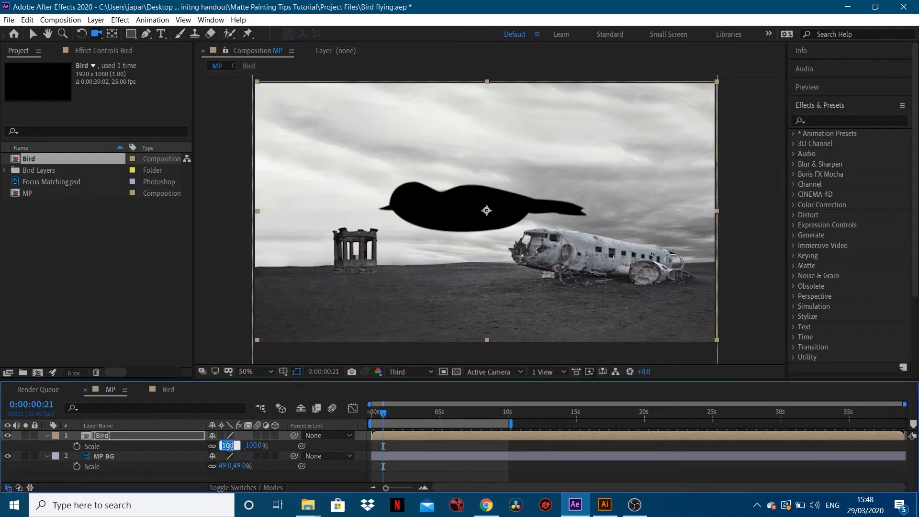
text(10)
key(Return)
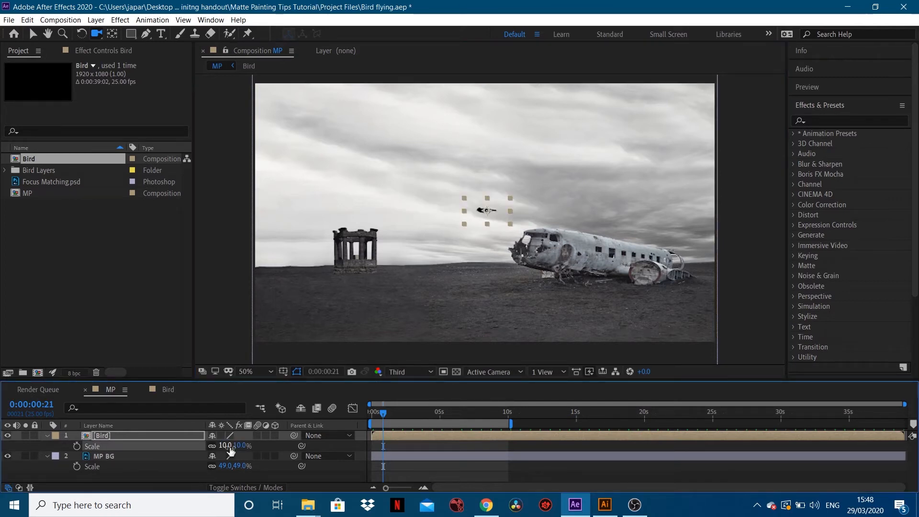
click(238, 446)
text(8)
key(Return)
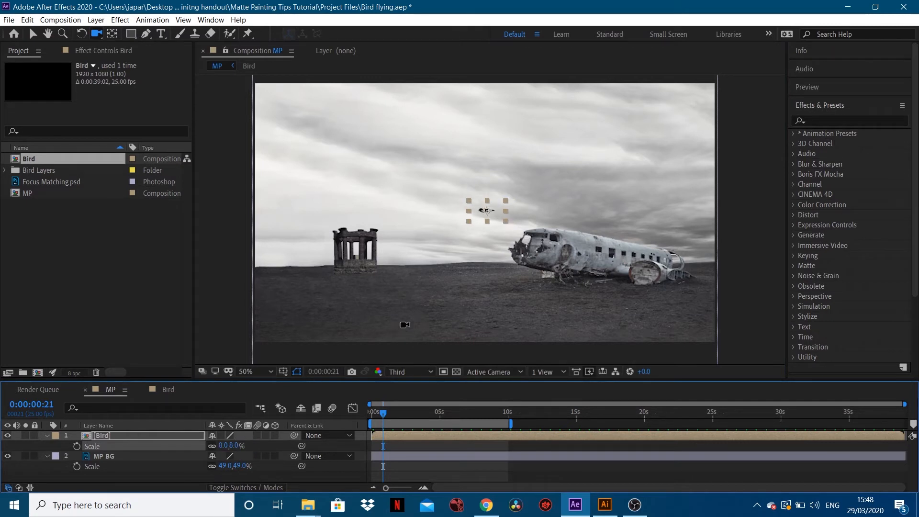
key(v)
drag(492, 214, 686, 113)
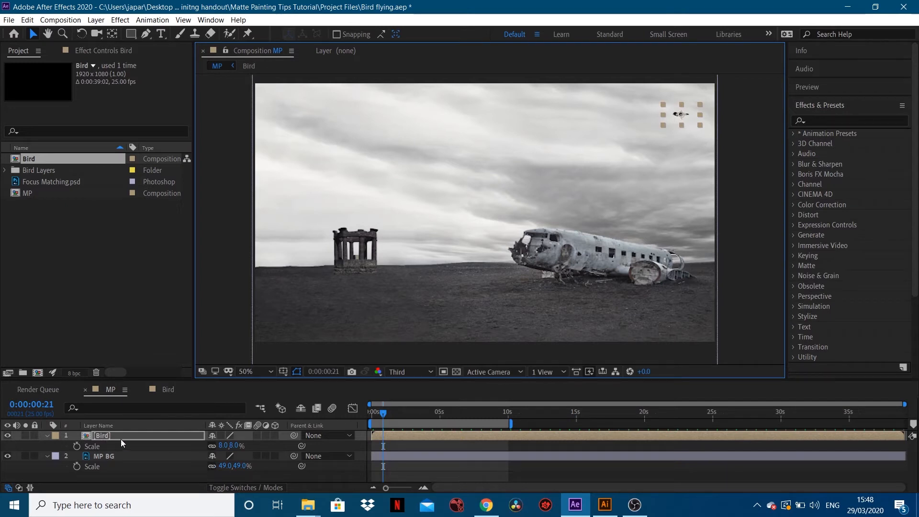
Step: Add the expression wiggle(3,15) to the Bird layer's Position property
key(p)
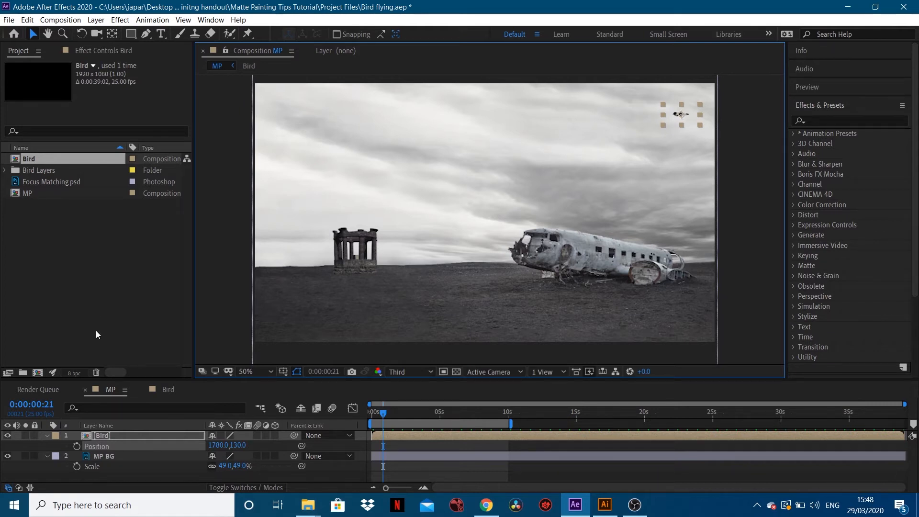
alt+click(76, 447)
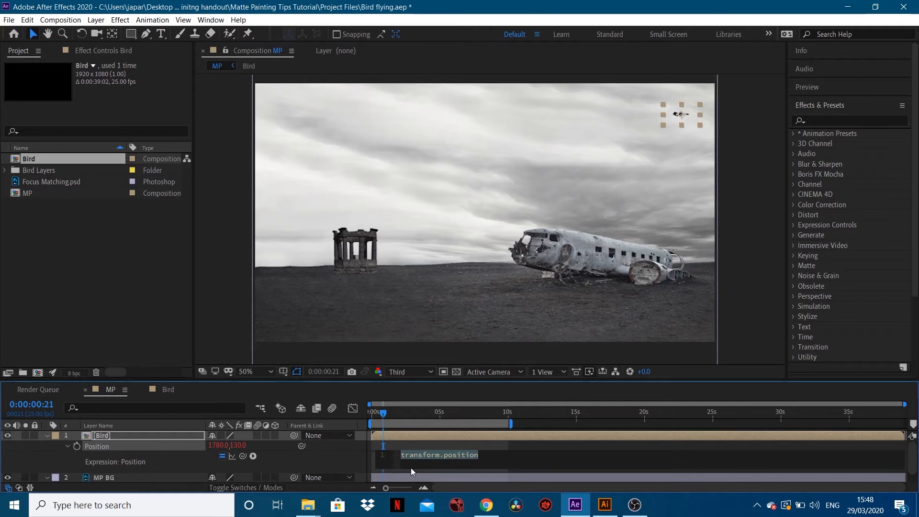
text(wiggle)
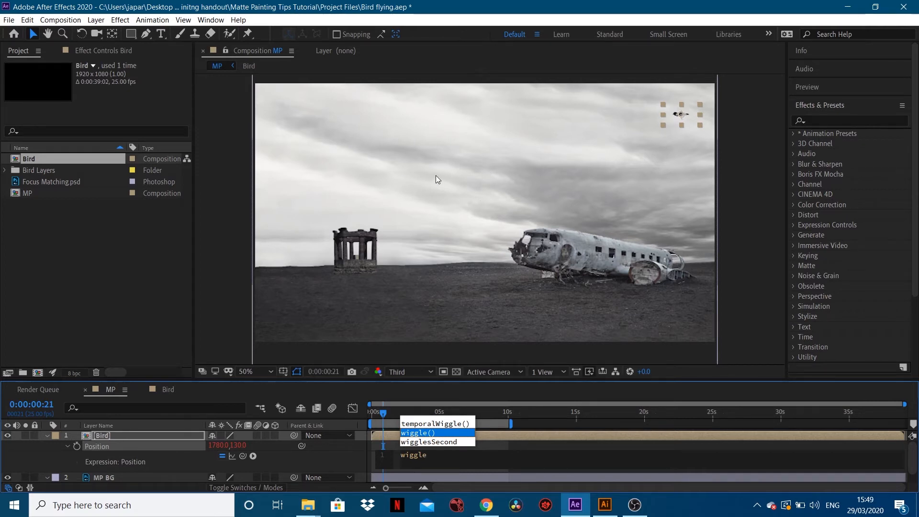
key(Return)
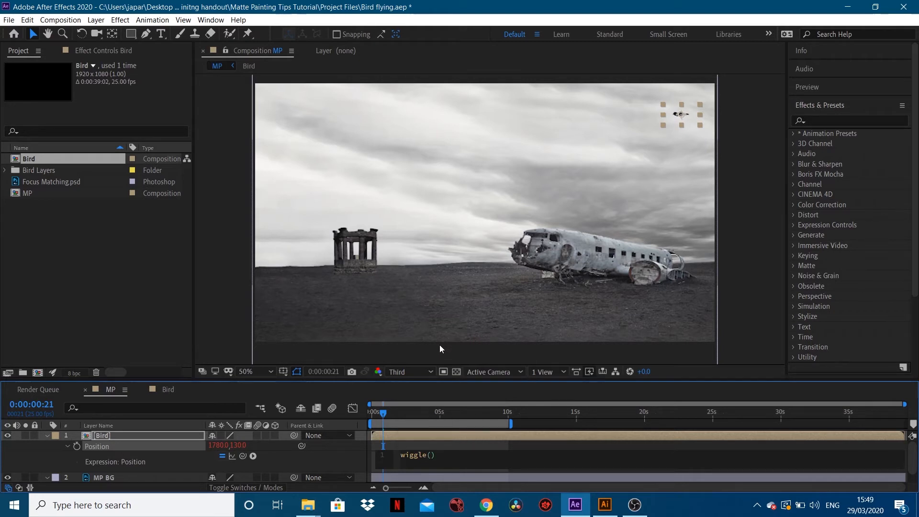
text(3,15)
click(538, 441)
Step: Preview the bird's wiggling motion over the matte painting from 0:00:00:00
click(375, 412)
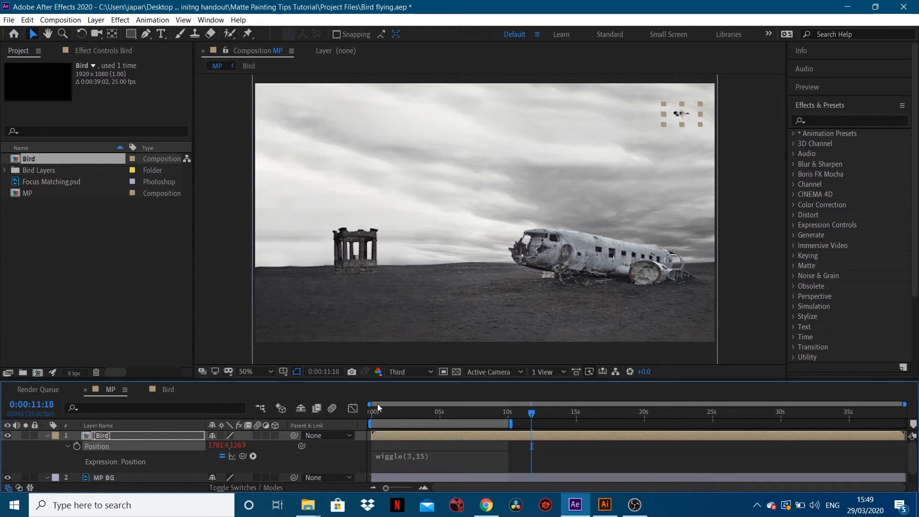
drag(374, 412, 354, 423)
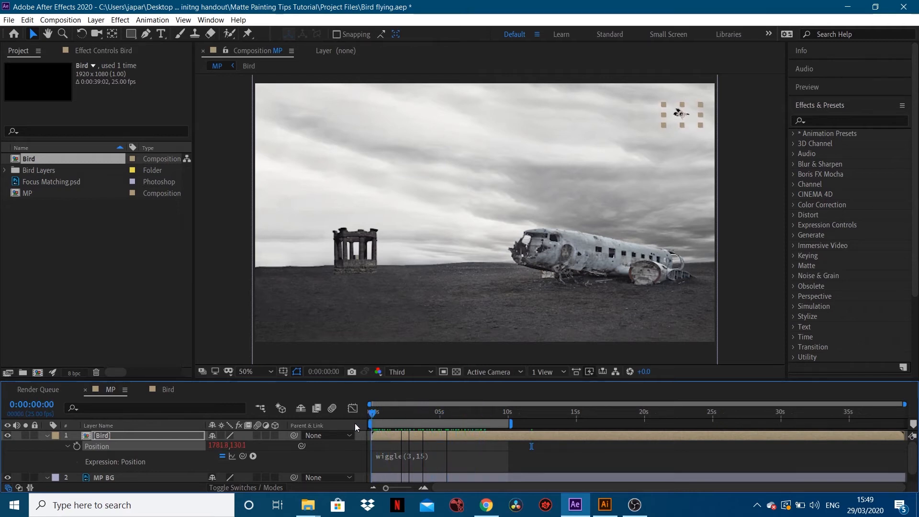
key(space)
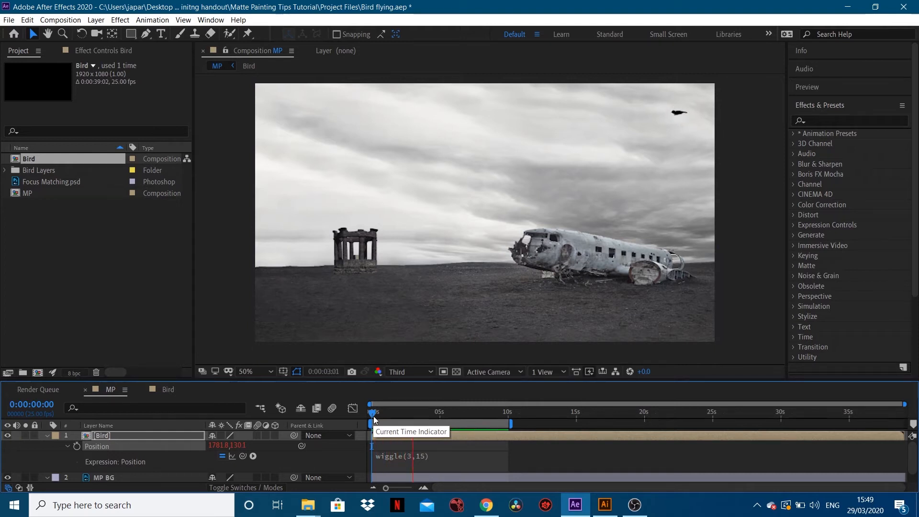
key(space)
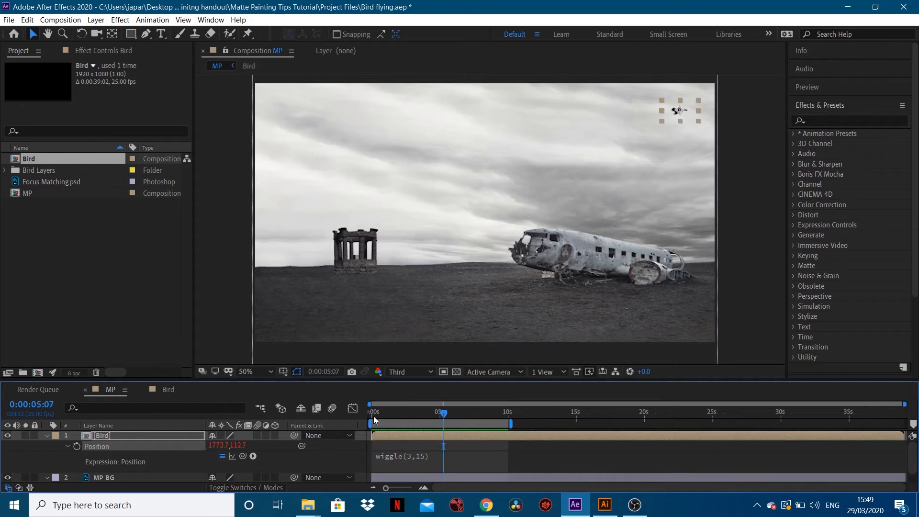
Step: Change the Bird layer's Position expression to wiggle(3,10) and preview the motion from the start
click(423, 455)
click(444, 454)
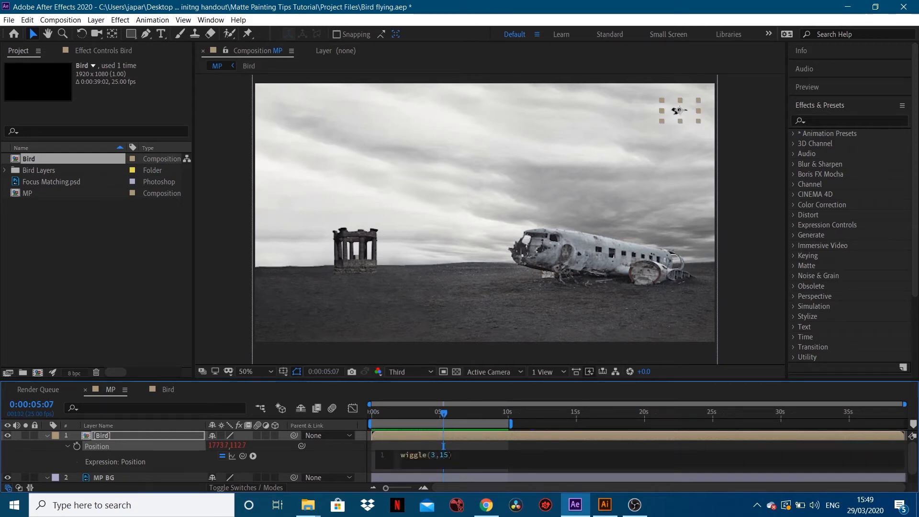
key(BackSpace)
text(0)
click(525, 424)
key(space)
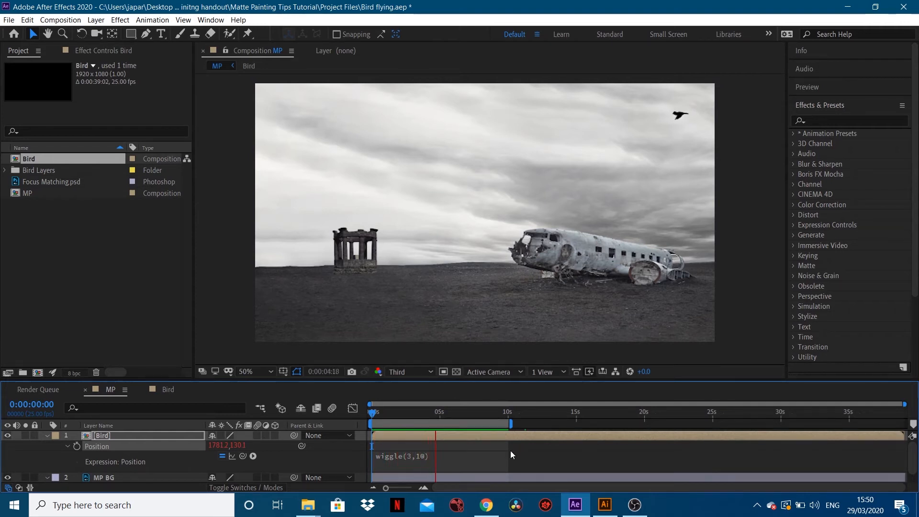
key(space)
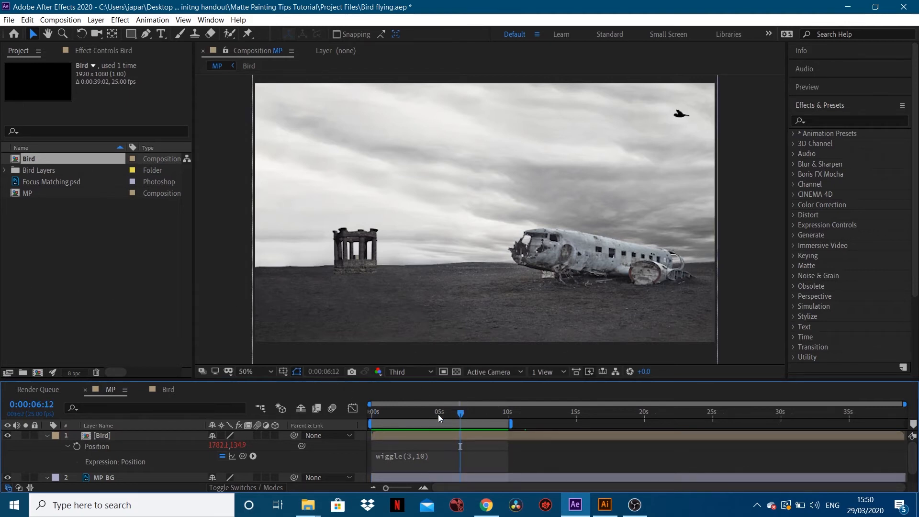
Step: Move the bird to the upper middle of the sky, duplicate its layer and place the copy just below and right of the original
drag(666, 119, 486, 134)
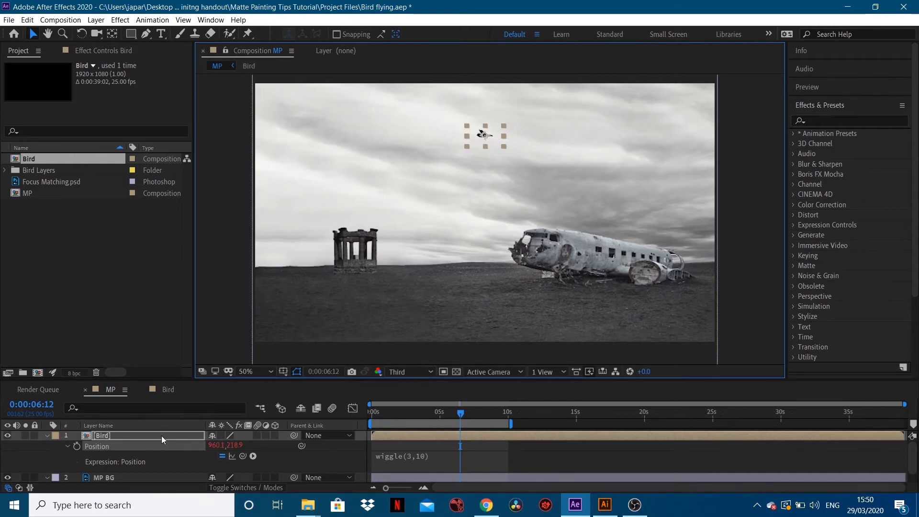
click(47, 436)
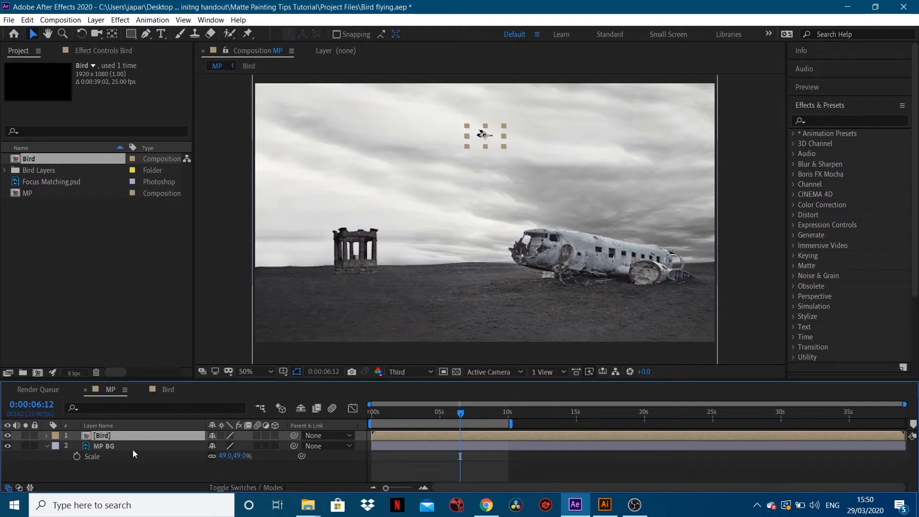
key(ctrl+d)
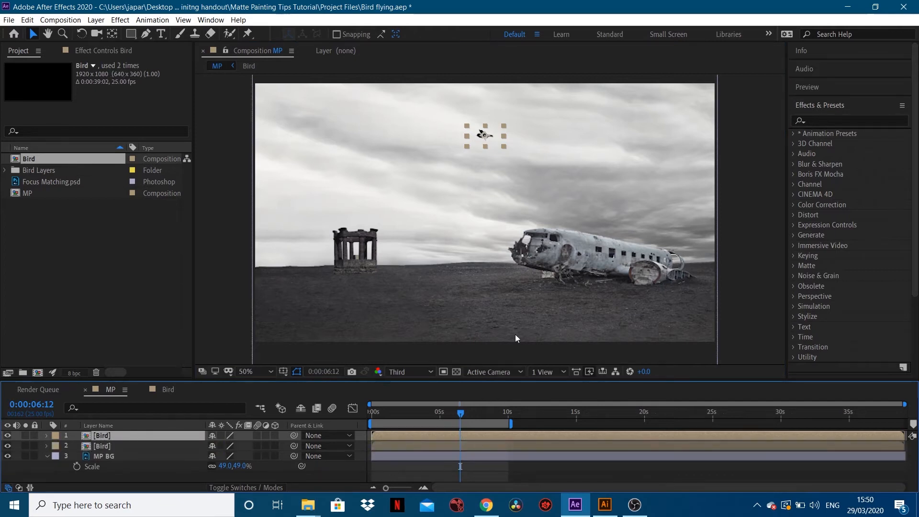
scroll(476, 162, up, 2)
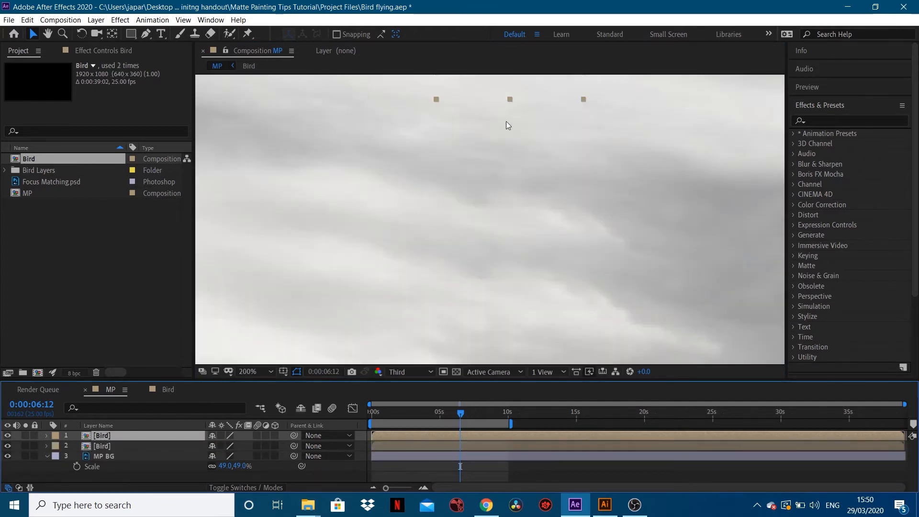
drag(507, 92, 542, 119)
Step: Scale the duplicated bird to 6% and nudge it slightly closer to the original bird
key(s)
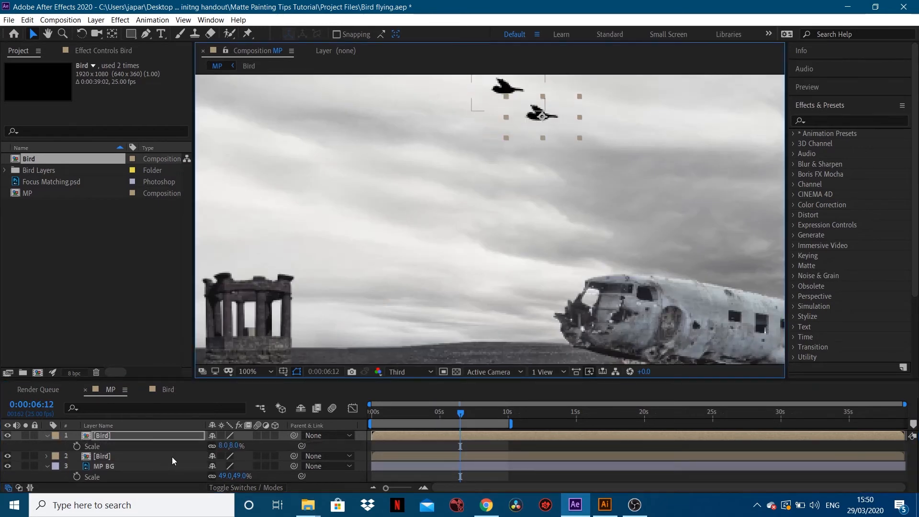
click(226, 446)
text(6)
key(Return)
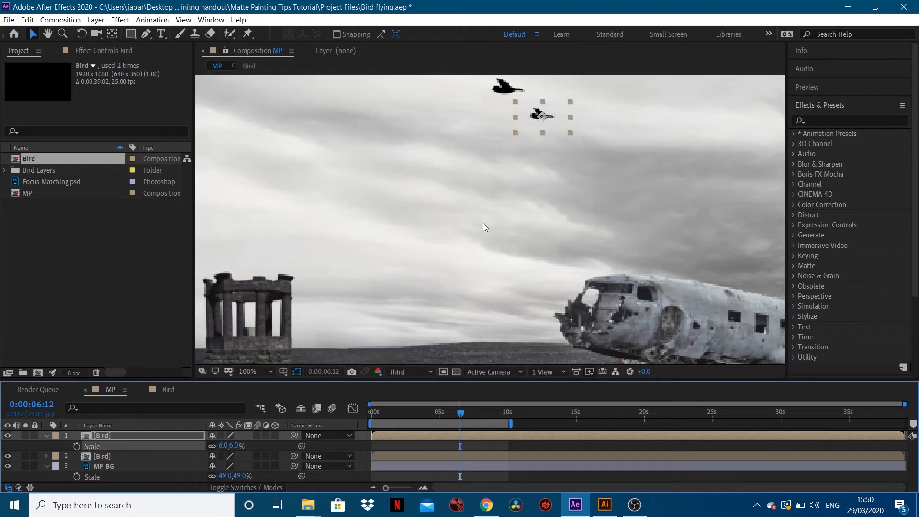
drag(534, 119, 527, 115)
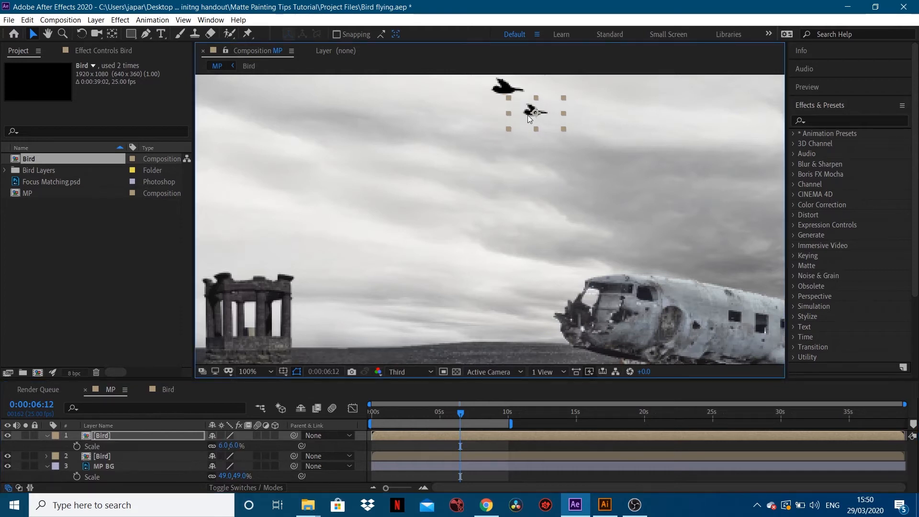
Step: Duplicate the 6% bird, place the copy to its left beneath the original bird and scale it to 5%
key(ctrl+d)
drag(511, 113, 476, 112)
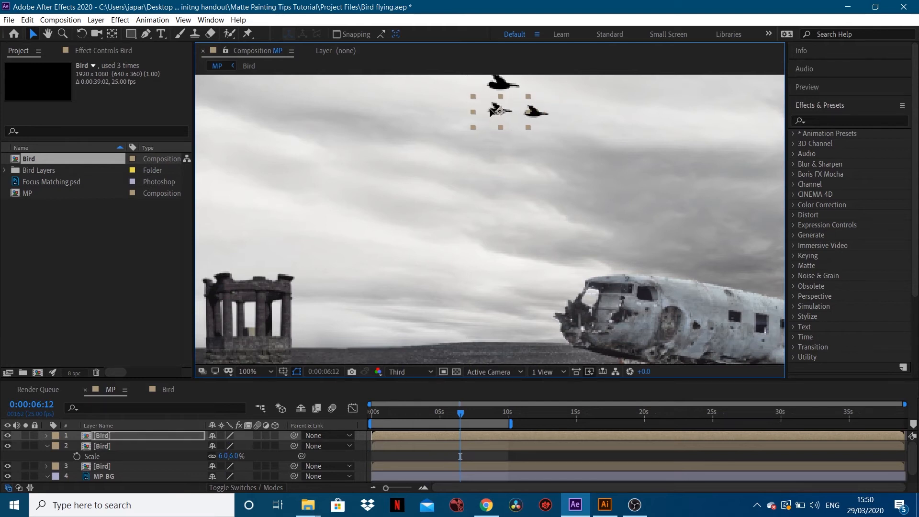
key(s)
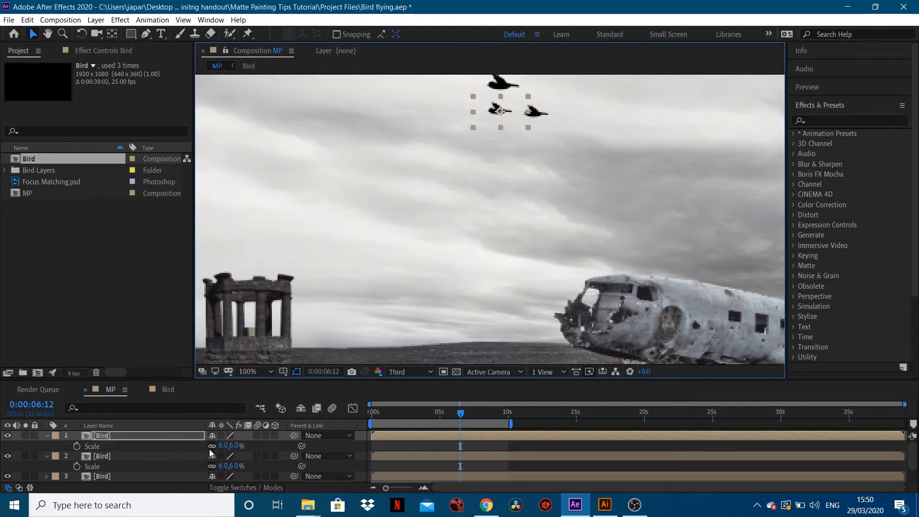
click(223, 446)
text(5)
key(Return)
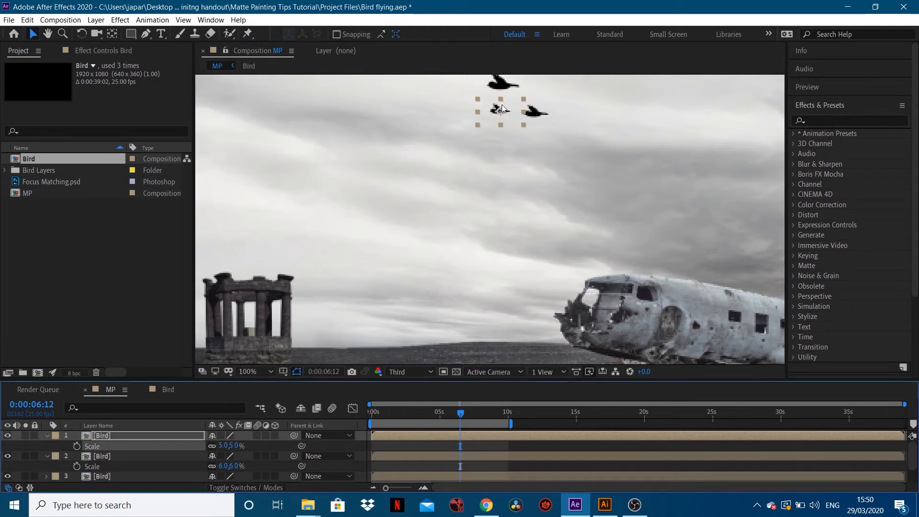
Step: Duplicate the 5% bird, place the copy to the right of the original bird and scale it to 10.5%
key(ctrl+d)
drag(502, 108, 571, 88)
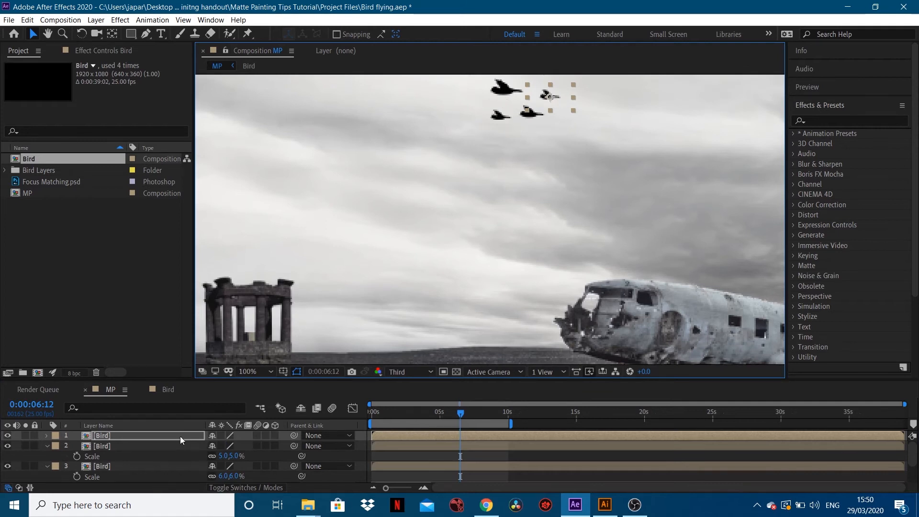
key(s)
click(223, 445)
text(12)
key(Return)
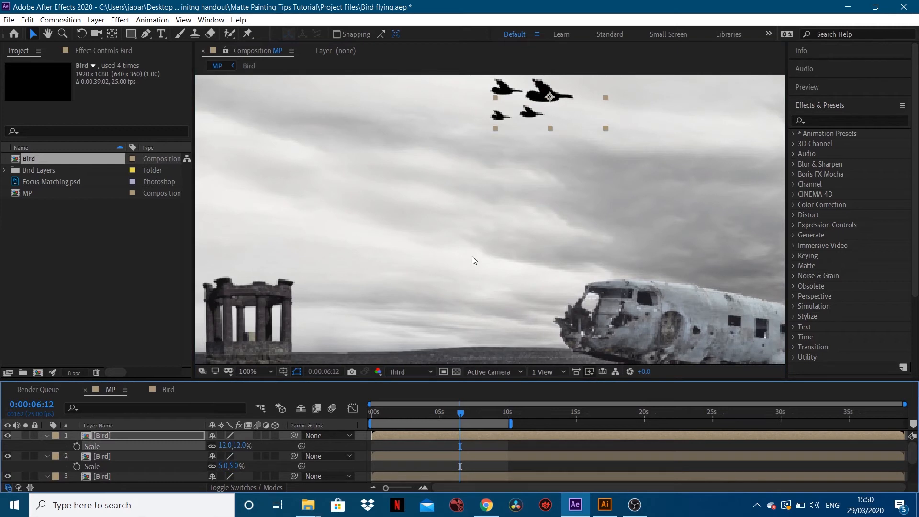
click(225, 446)
text(11)
key(Return)
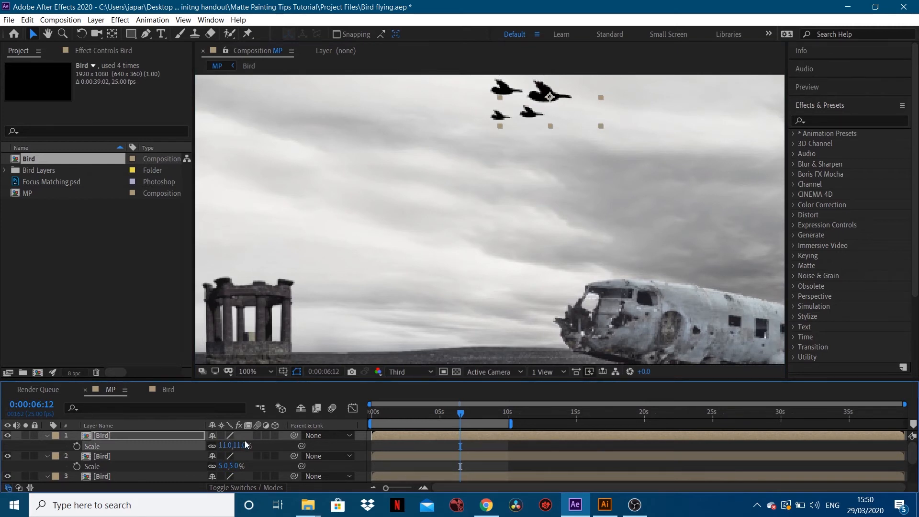
click(227, 446)
text(10.5)
key(Return)
Step: Duplicate the 10.5% bird, scale the copy to 7% and place it below the lower row of the flock
click(145, 436)
key(ctrl+d)
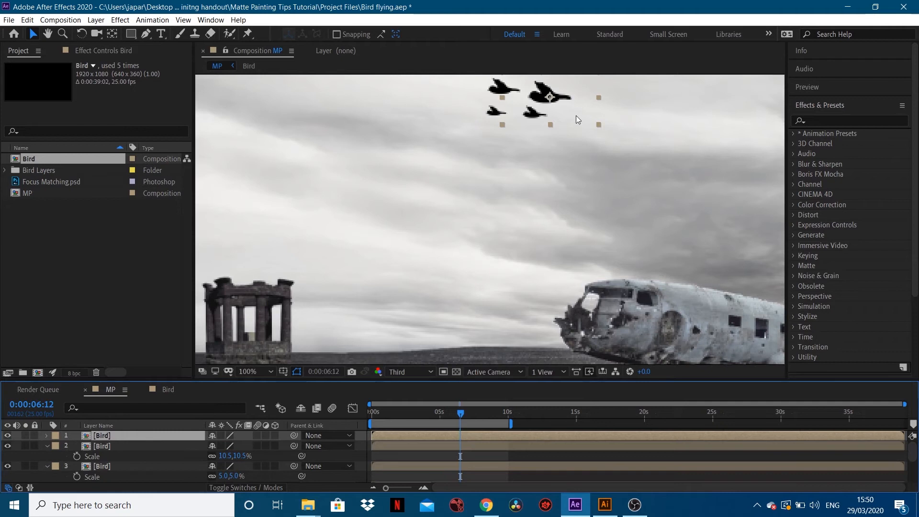
drag(549, 94, 564, 122)
drag(569, 119, 573, 125)
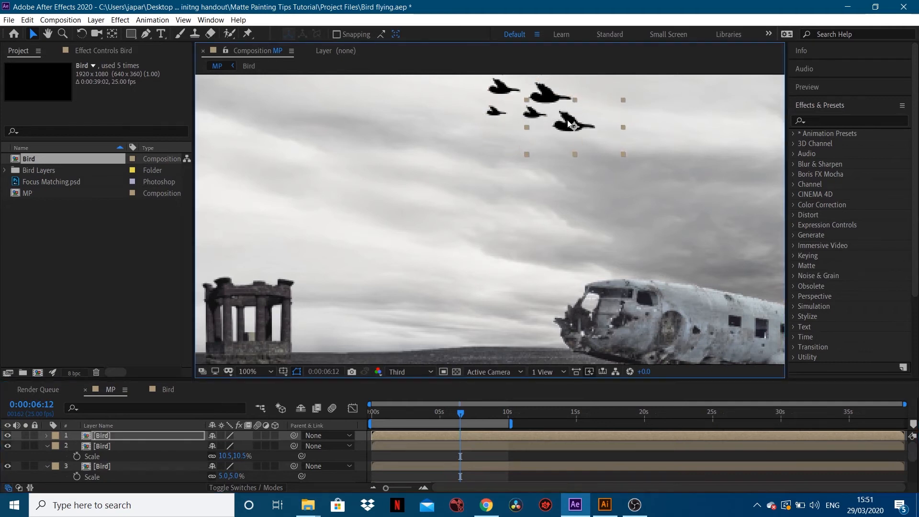
key(s)
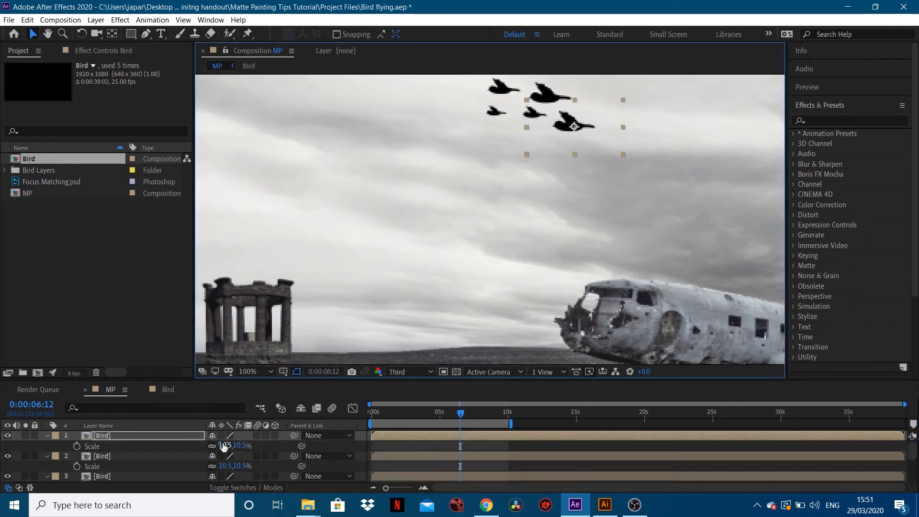
click(224, 446)
text(7)
key(Return)
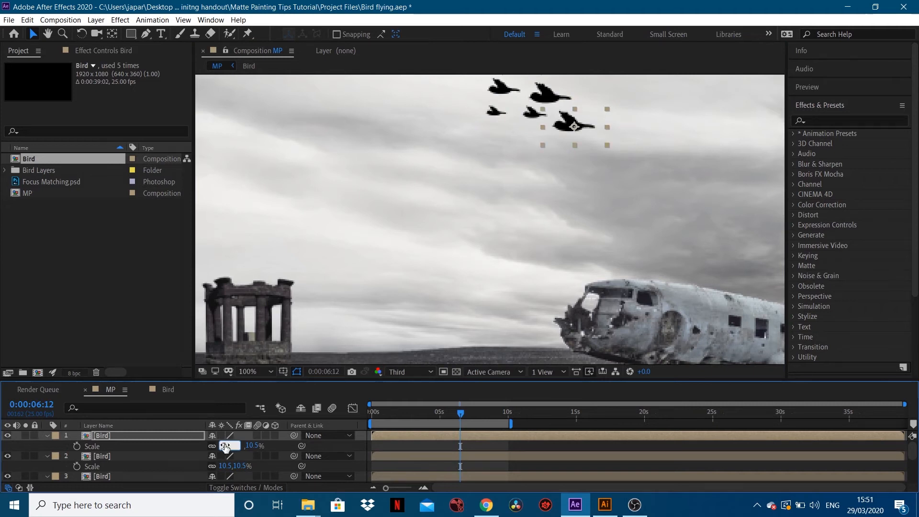
drag(568, 124, 545, 134)
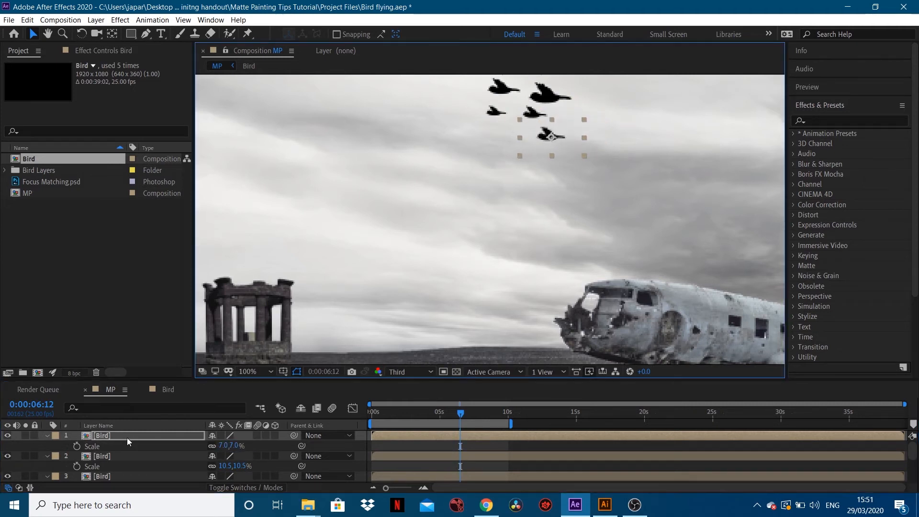
Step: Duplicate the 7% bird, scale the copy to 3% and move it to the left of that bird
key(ctrl+d)
key(s)
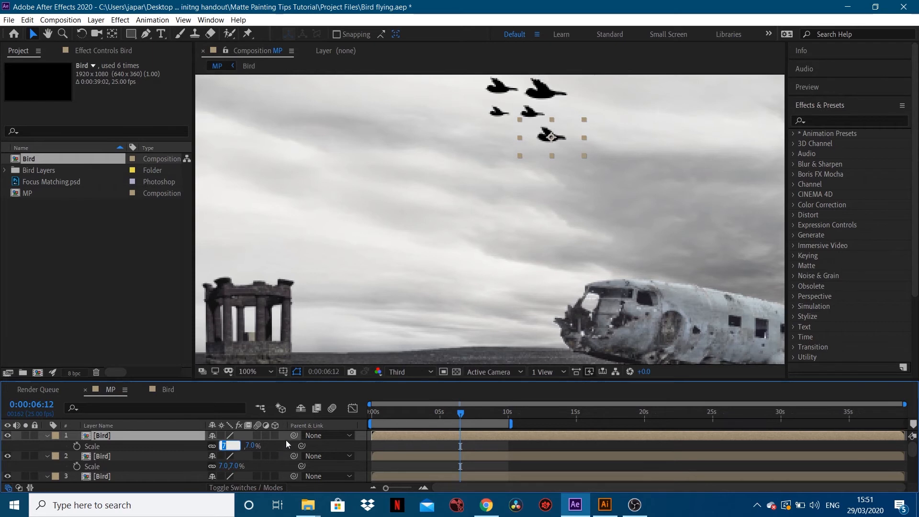
text(3)
key(Return)
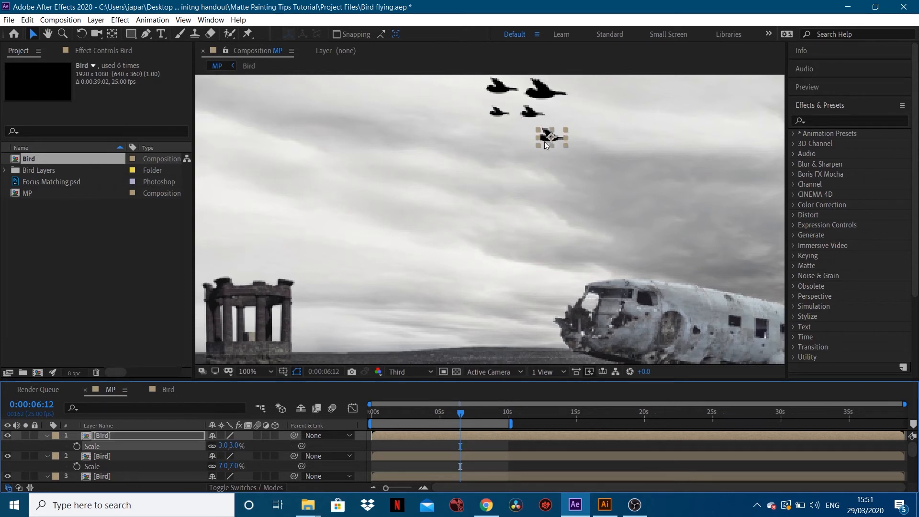
drag(550, 138, 520, 135)
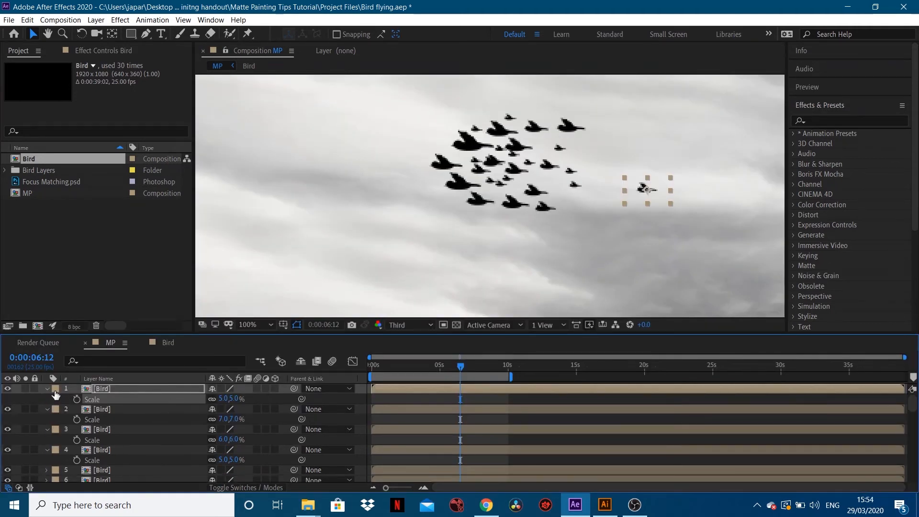
Step: Collapse the expanded Scale properties of the Bird layers throughout the MP composition's layer stack
click(46, 388)
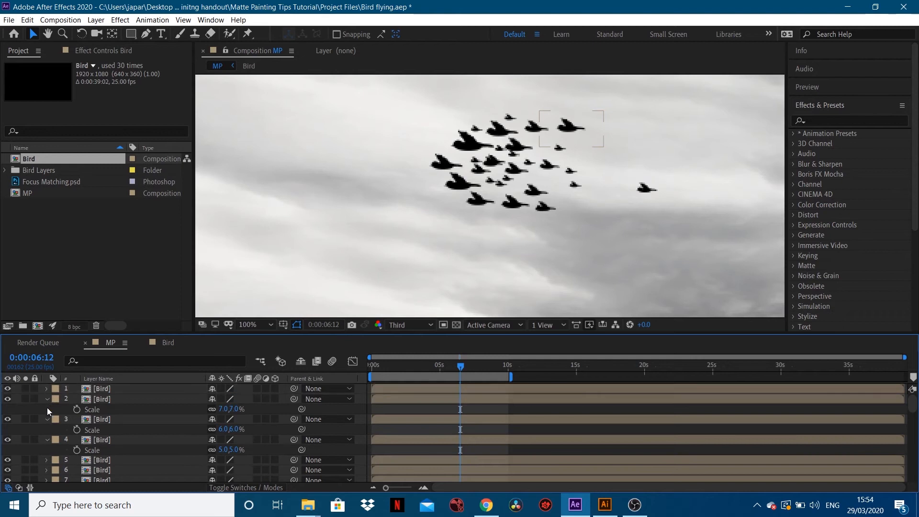
click(47, 411)
click(48, 418)
scroll(53, 440, down, 3)
scroll(56, 445, down, 3)
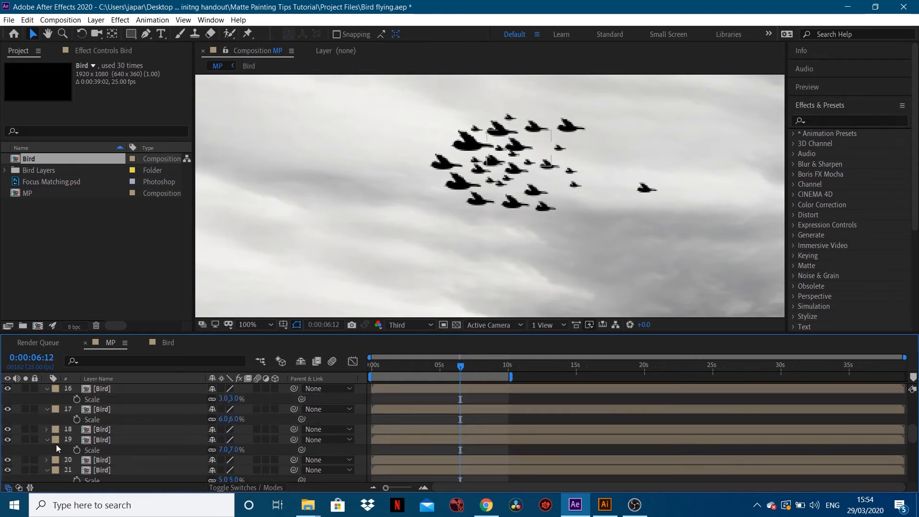
click(47, 390)
click(48, 400)
click(47, 409)
click(47, 409)
click(47, 420)
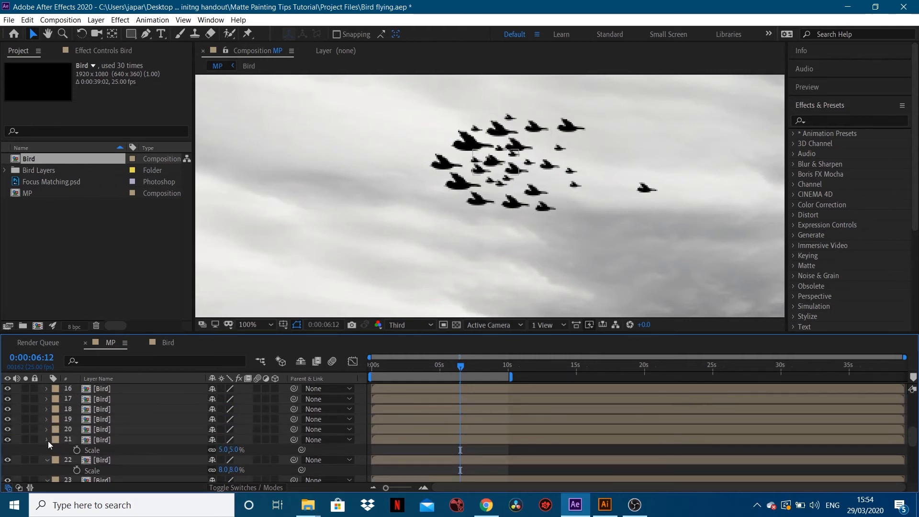
click(47, 441)
click(47, 450)
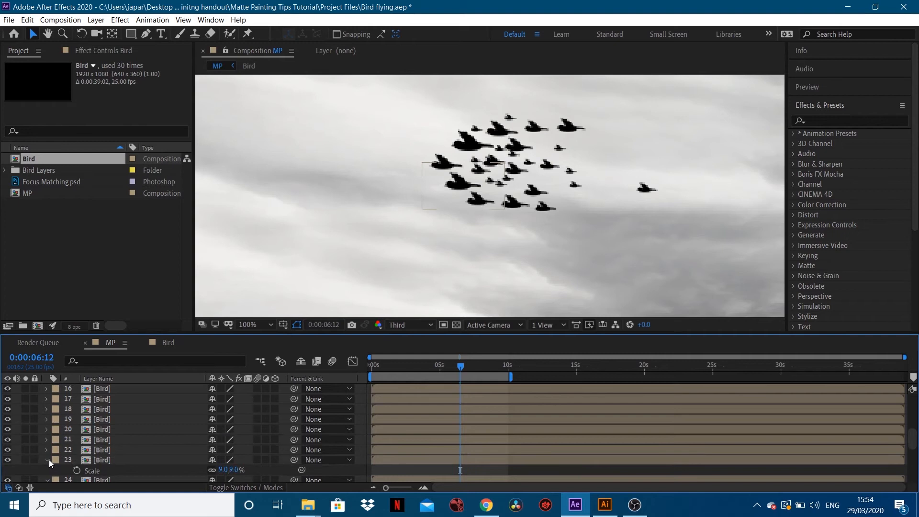
click(46, 460)
click(47, 470)
scroll(47, 470, down, 1)
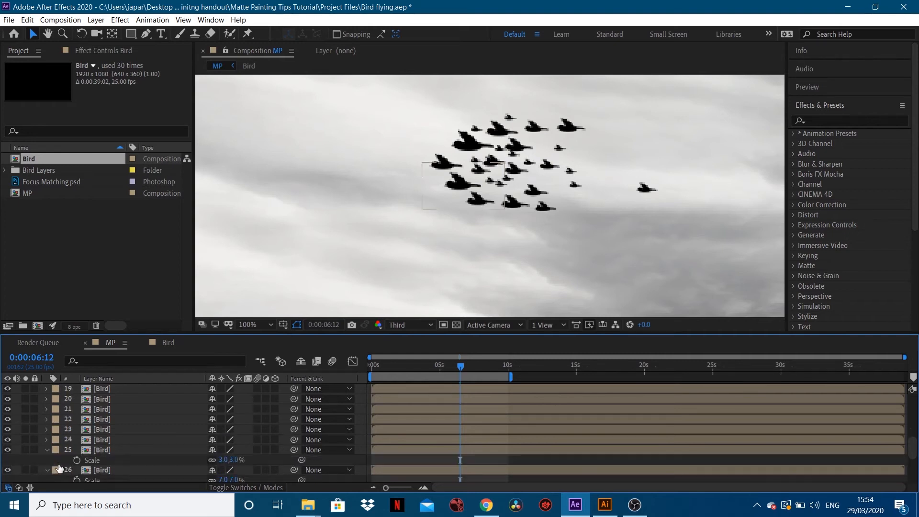
click(47, 450)
click(47, 460)
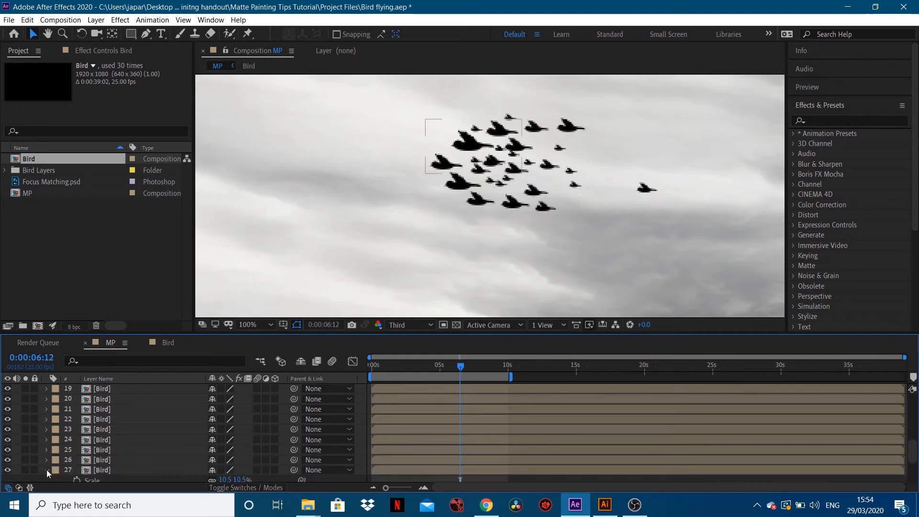
click(47, 470)
scroll(52, 467, down, 1)
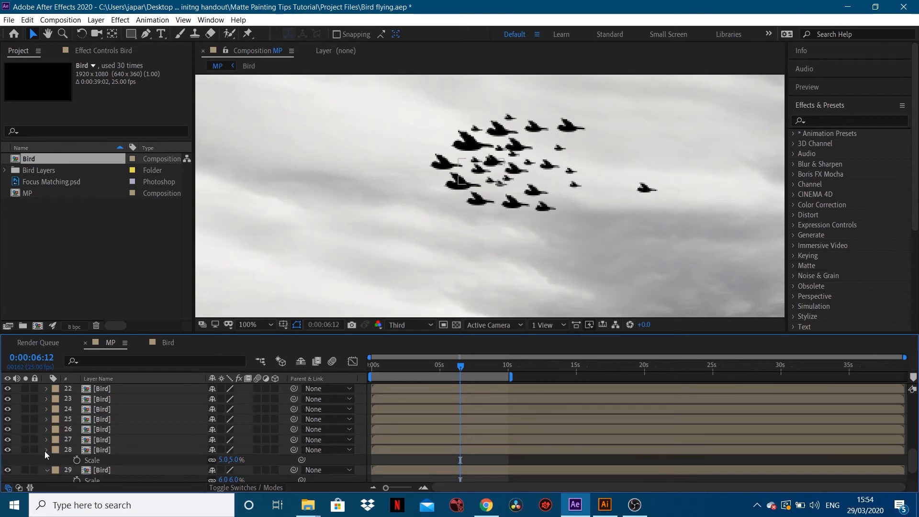
click(47, 449)
click(46, 460)
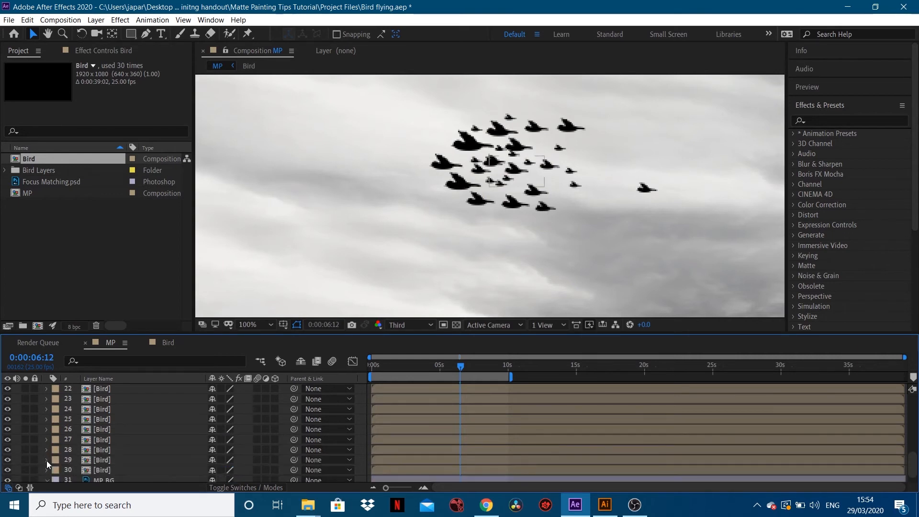
Step: Pre-compose all the Bird layers into a composition named BIRD FLOCK and fit the MP composition in the viewer
click(126, 470)
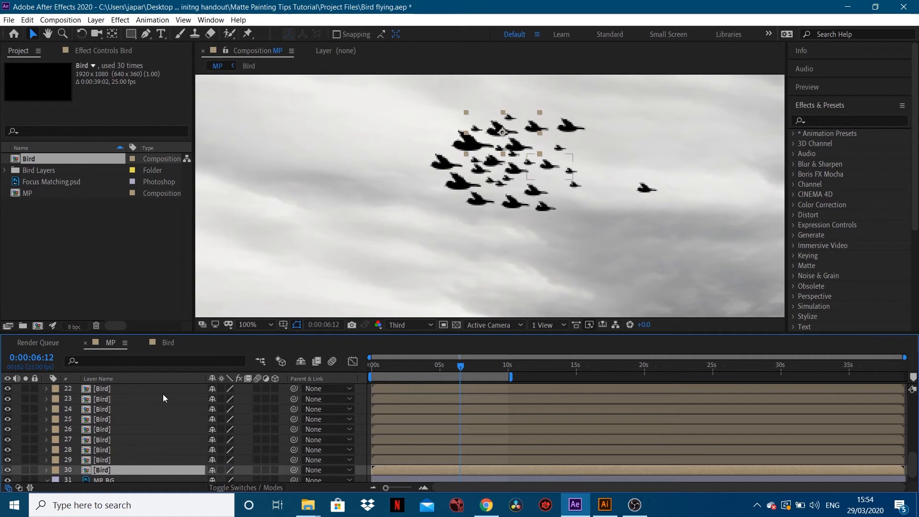
scroll(165, 390, up, 4)
scroll(163, 393, up, 3)
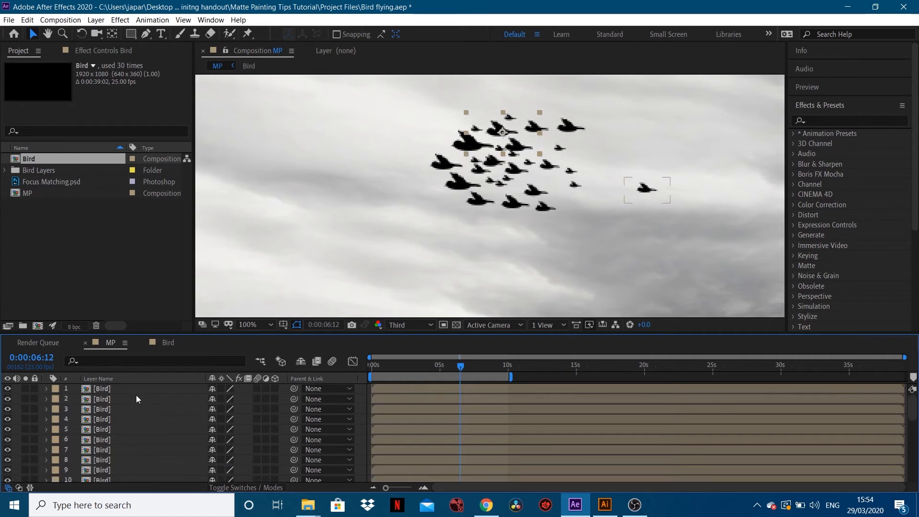
shift+click(141, 389)
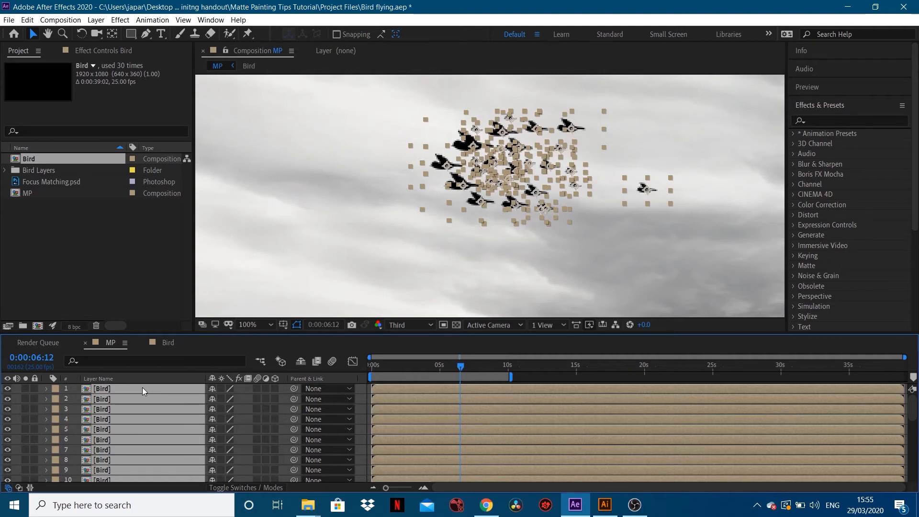
key(ctrl+shift+c)
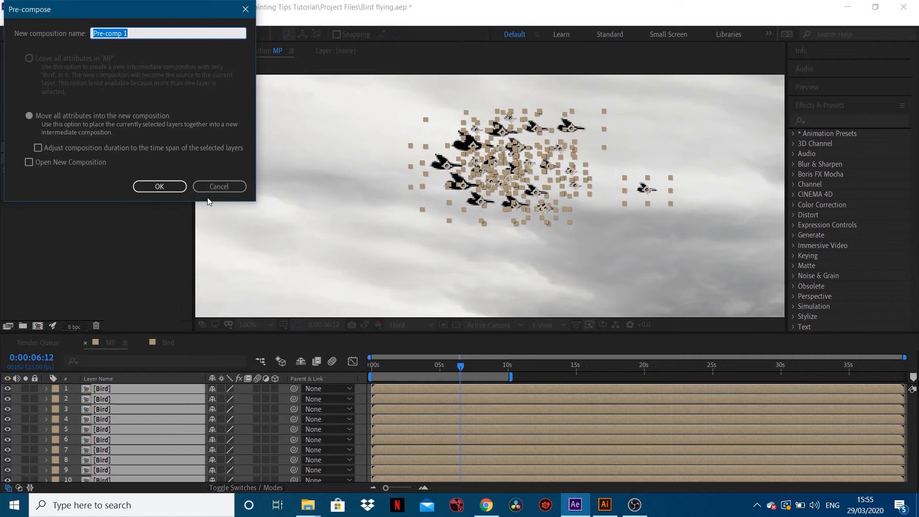
text(BIRDS)
click(156, 185)
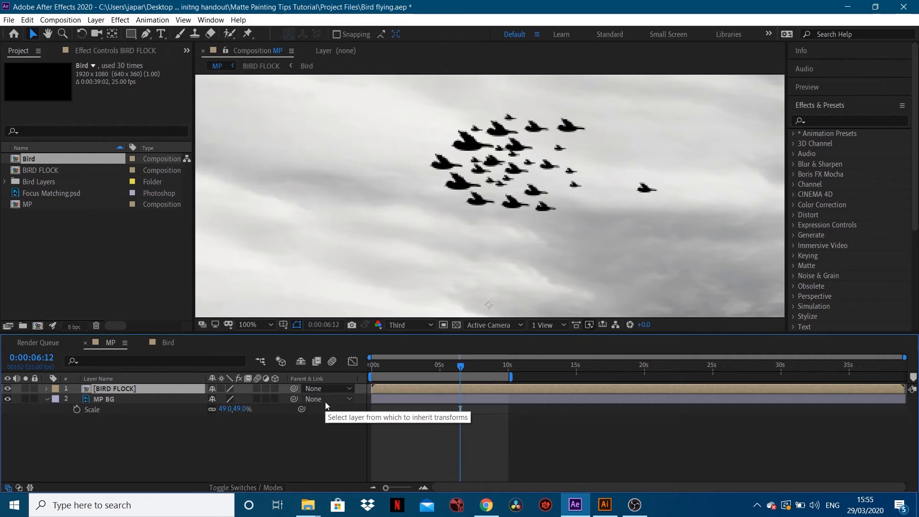
click(269, 324)
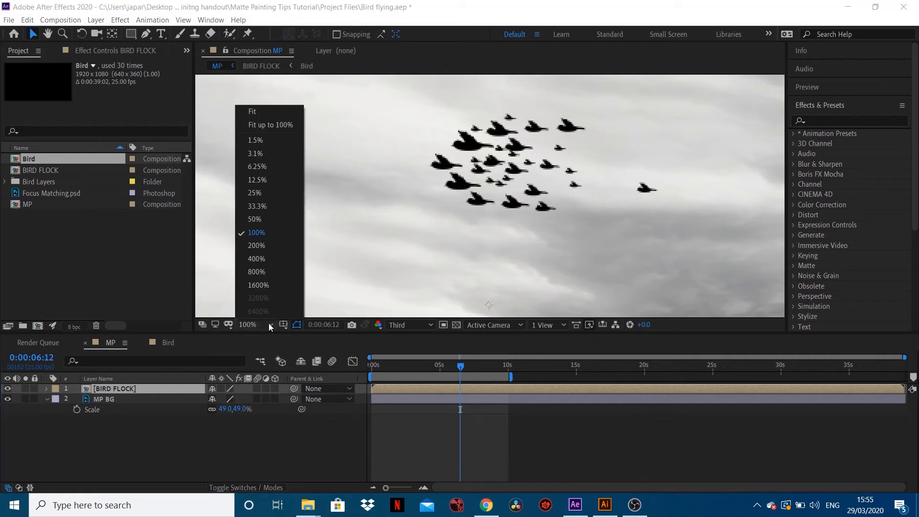
click(260, 113)
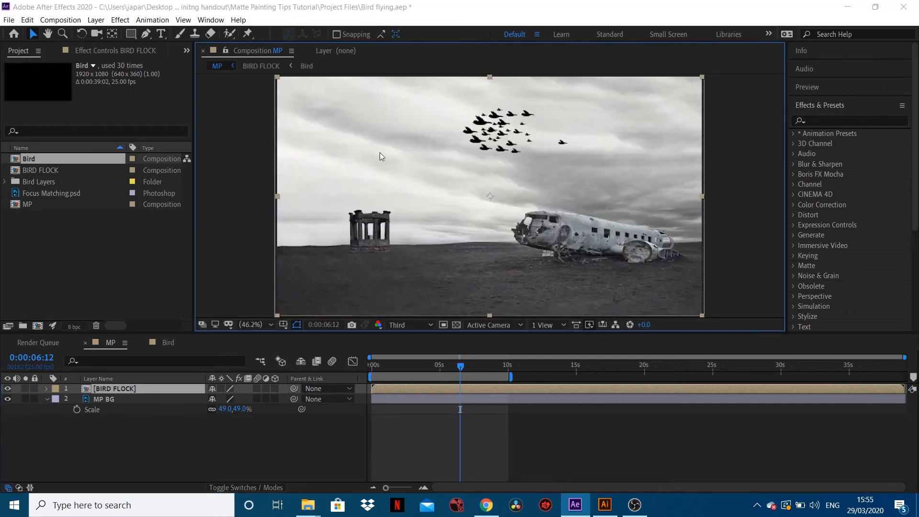
Step: Move BIRD FLOCK beyond the frame's right edge and set its first Position keyframe at 0:00:00:00
click(136, 392)
drag(528, 109, 735, 117)
drag(381, 367, 357, 371)
key(alt+shift+p)
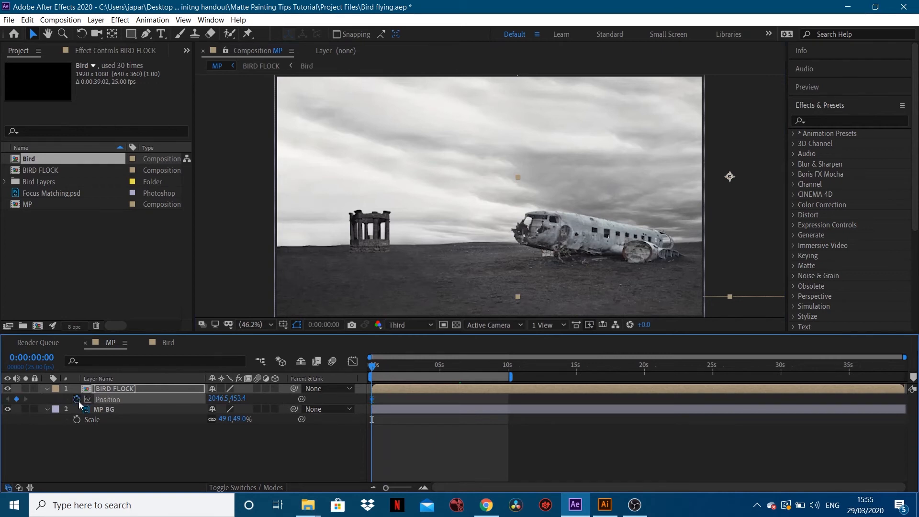
drag(736, 139, 585, 160)
key(ctrl+z)
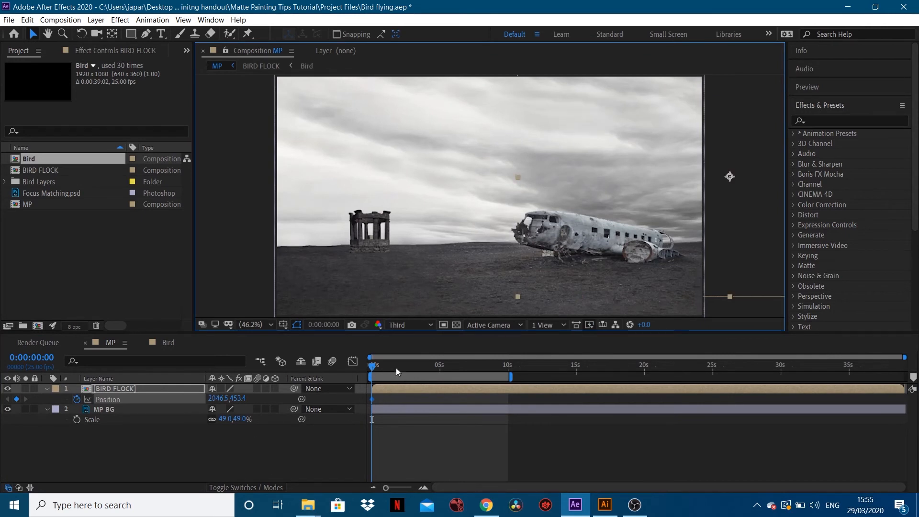
Step: Extend the work area to 35 seconds and keyframe the flock above the plane wreck at 0:00:35:00, Position about 1127, 453
drag(513, 378, 855, 380)
drag(741, 368, 850, 375)
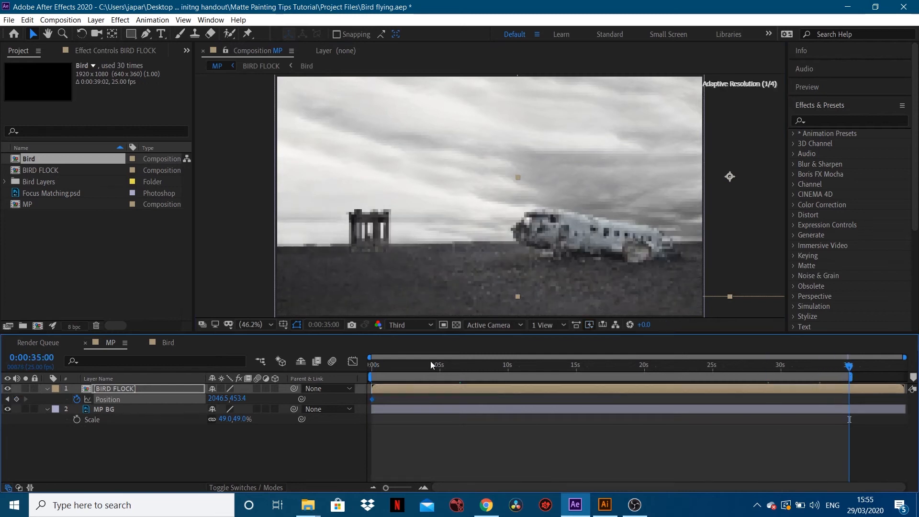
click(747, 158)
drag(747, 158, 547, 162)
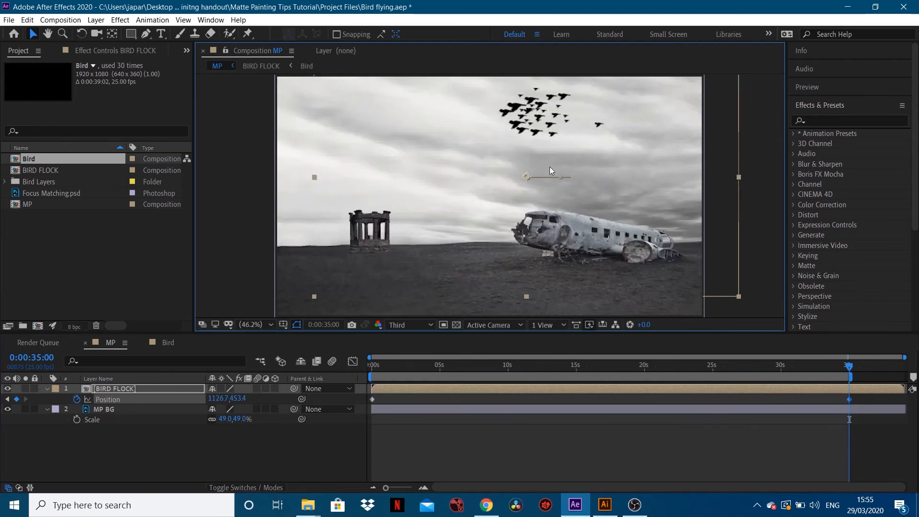
Step: Preview the flock's flight from 0:00:13:02 and move its end Position keyframe to about 18 seconds
click(550, 365)
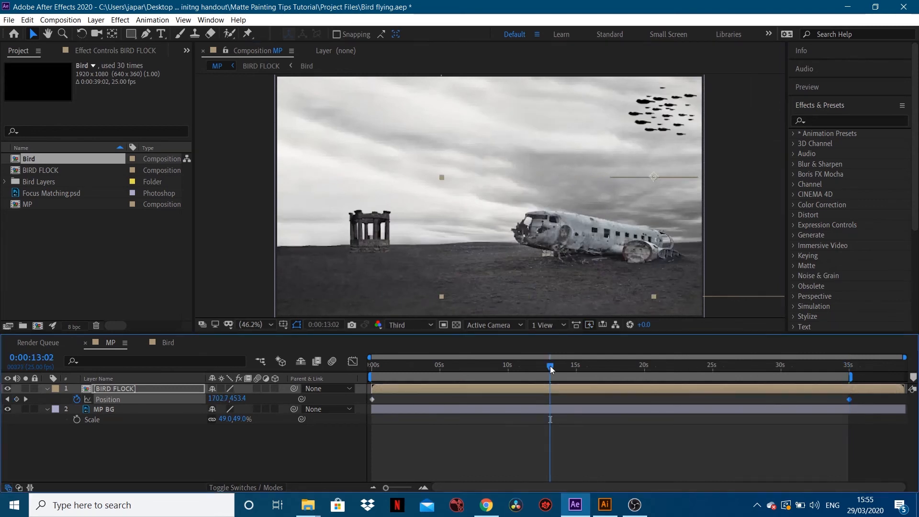
key(space)
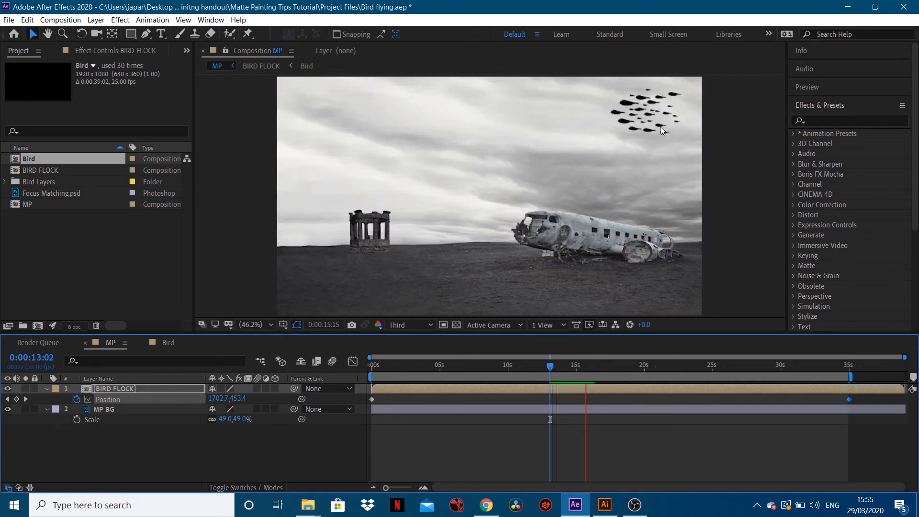
key(space)
drag(849, 399, 623, 415)
Step: At 0:00:08:06, try the BIRD FLOCK layer at 80% scale and settle on 70%
drag(620, 366, 484, 376)
key(s)
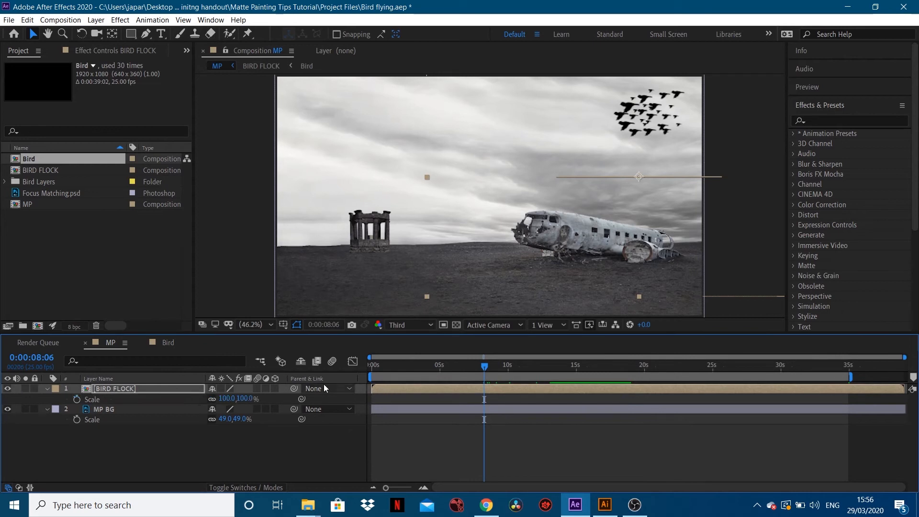
click(231, 399)
text(8)
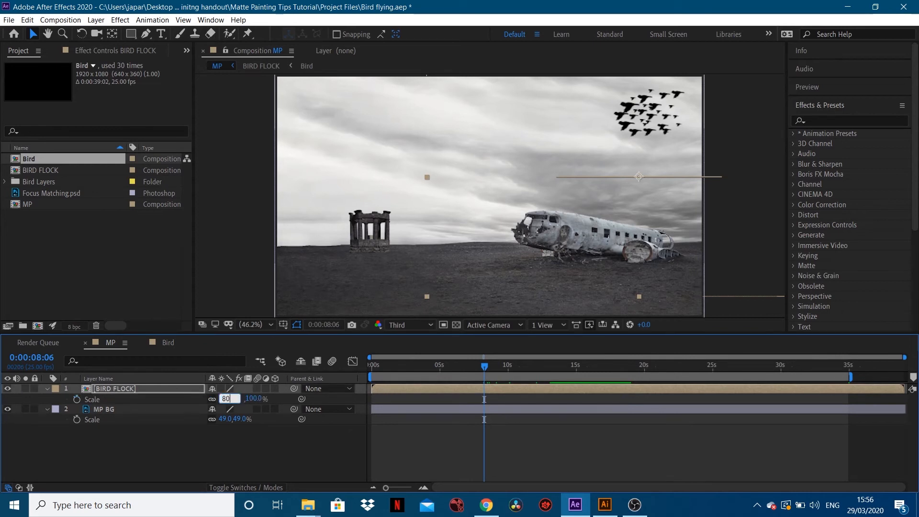
text(0)
key(Return)
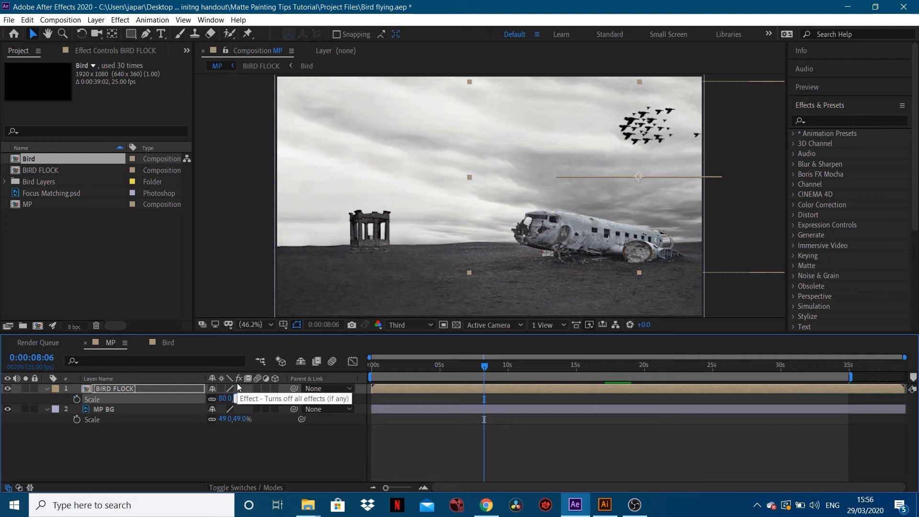
text(70)
key(Return)
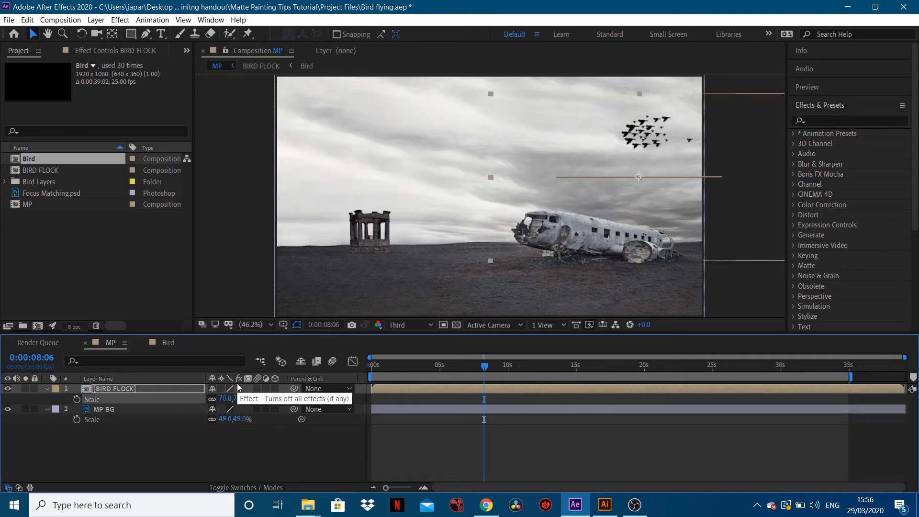
Step: Move the flock higher in the sky at 0:00:08:06 and delete all of its Position keyframes
drag(648, 128, 659, 107)
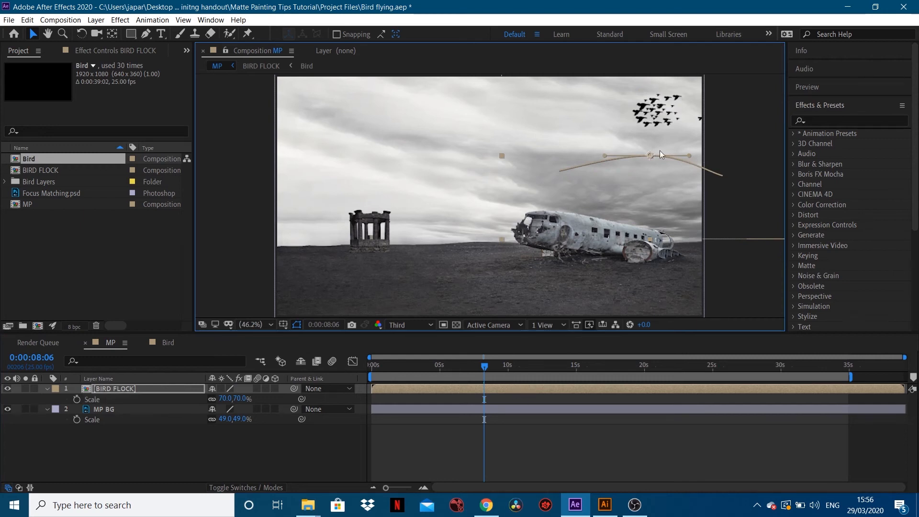
key(p)
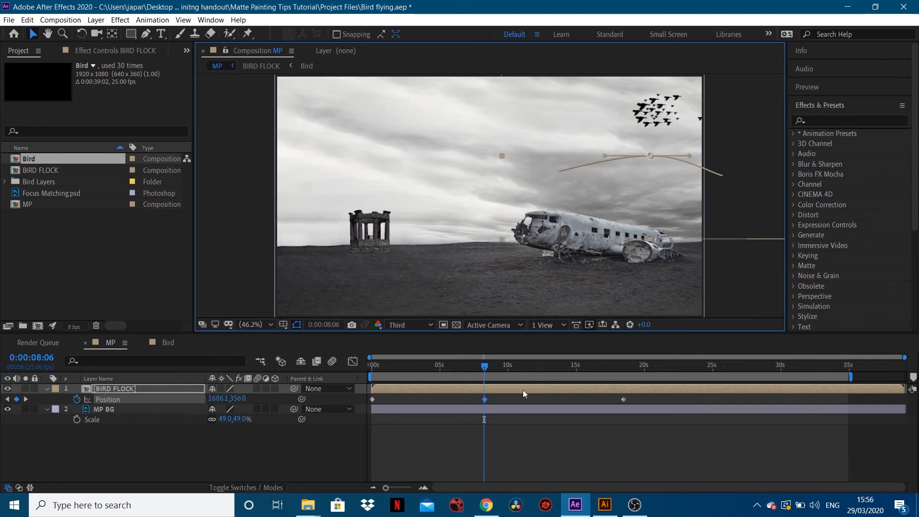
drag(695, 398, 350, 406)
key(Delete)
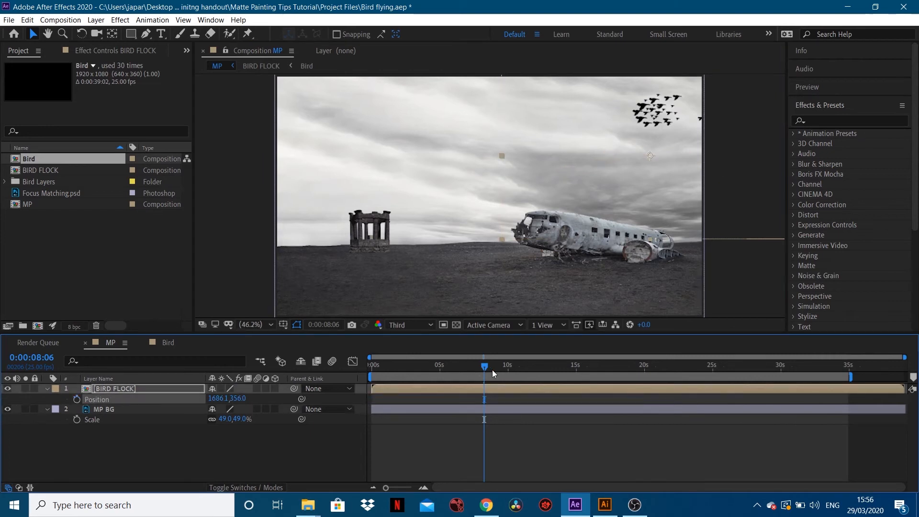
Step: Keyframe the flock's Position at about 1554, 380 at 0:00:00:00 and about 487, 380 at 0:00:20:01 so it crosses the sky leftward
drag(488, 368, 355, 377)
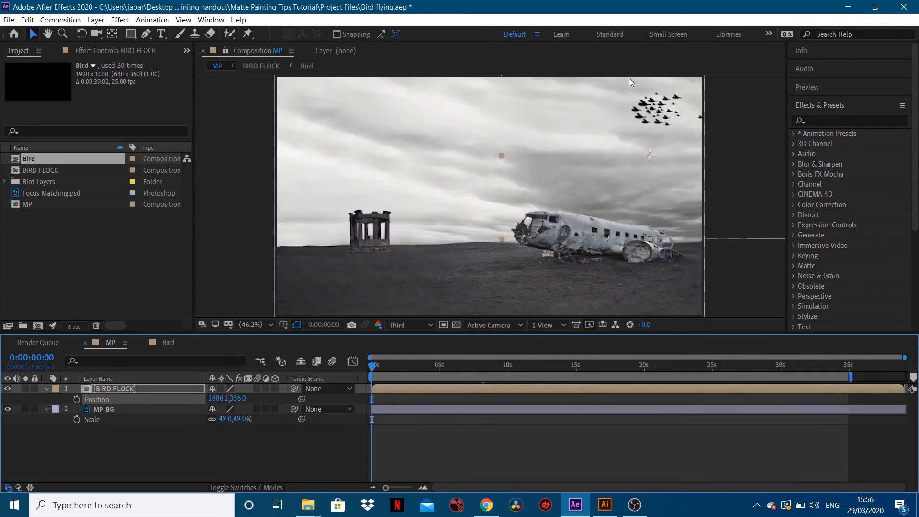
drag(626, 117, 597, 122)
click(76, 400)
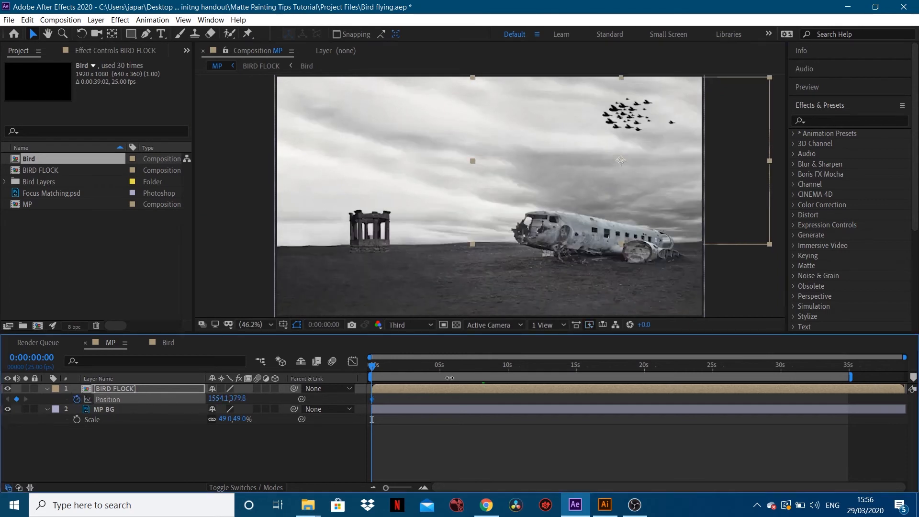
drag(556, 370, 645, 372)
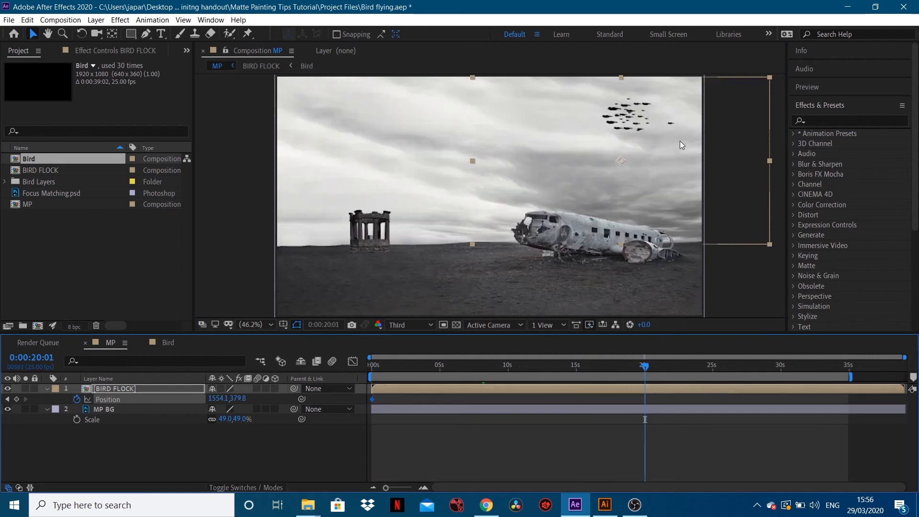
drag(615, 114, 404, 122)
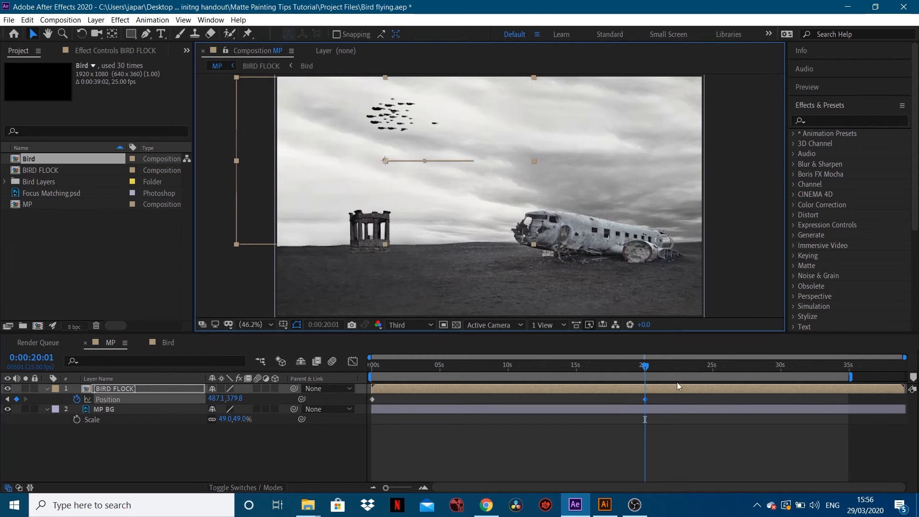
Step: Preview the flock's flight across the sky from about 4 seconds and inspect the frames near 6 seconds
drag(645, 372, 426, 370)
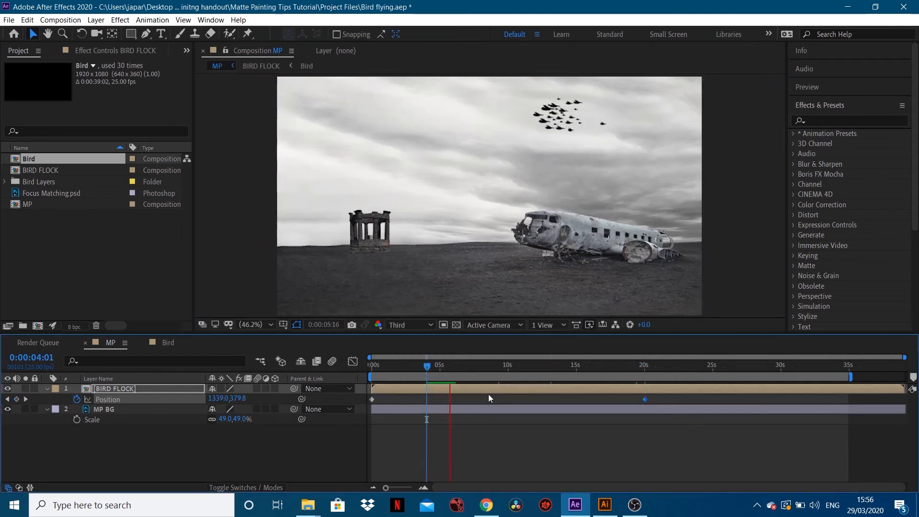
key(space)
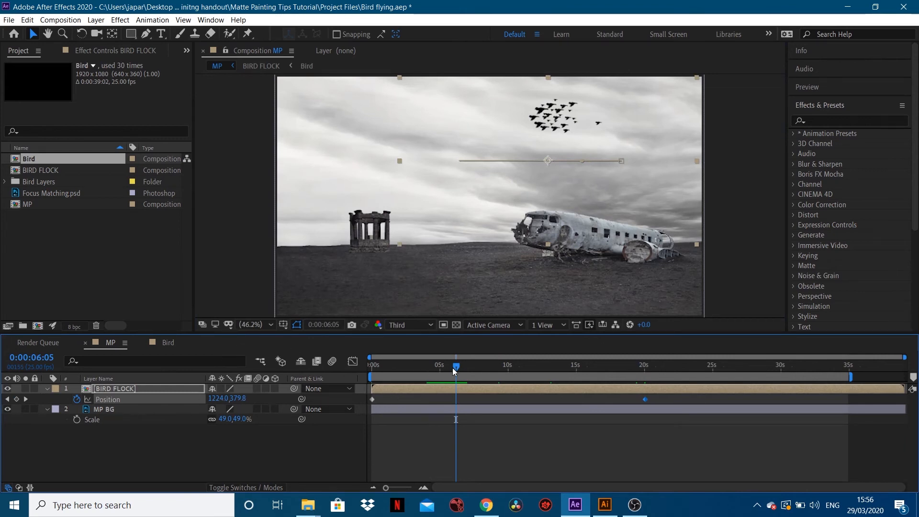
mouse_move(457, 367)
mouse_down()
mouse_move(468, 370)
mouse_move(453, 366)
mouse_up()
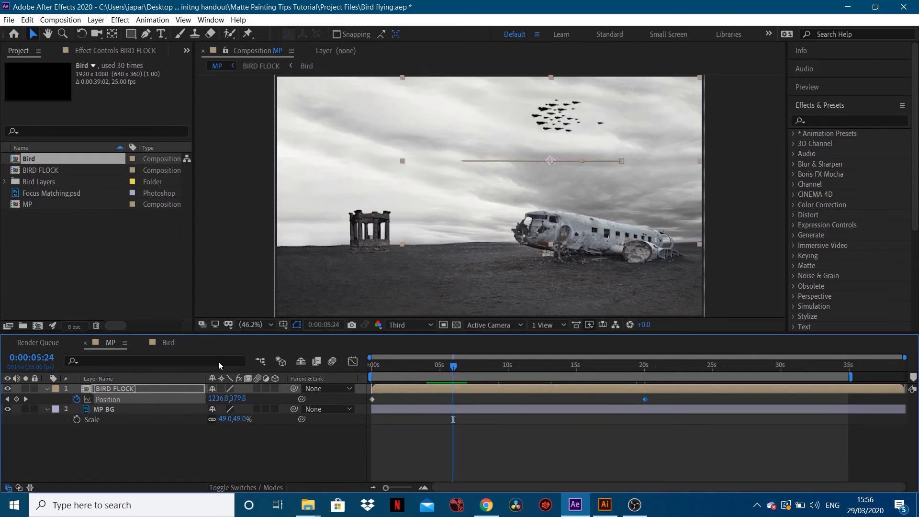
Step: Open the BIRD FLOCK composition, turn on the transparency grid and go to 0:00:02:19
click(133, 389)
double_click(134, 389)
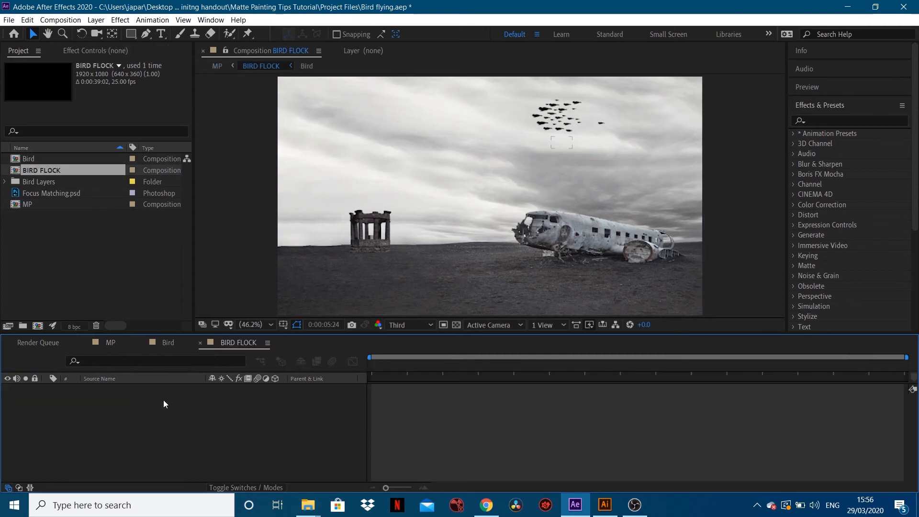
click(456, 325)
click(409, 366)
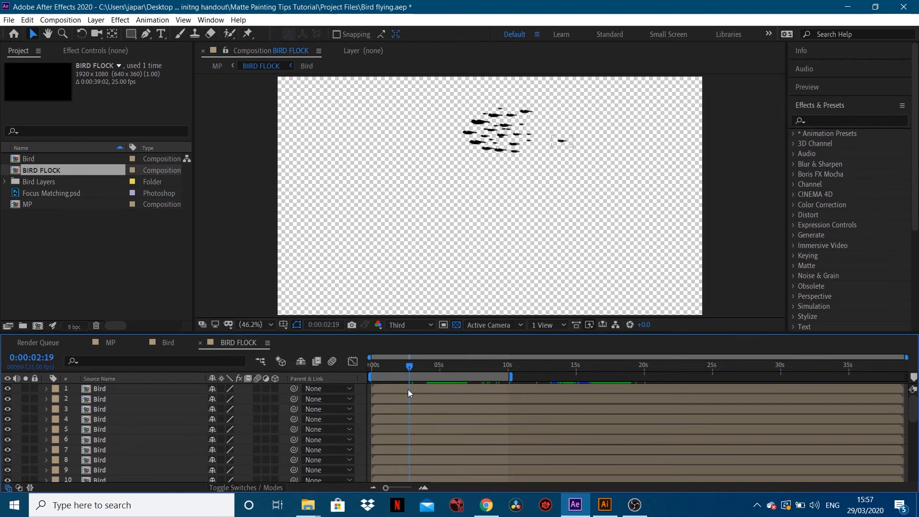
Step: Stagger the first six Bird layers by small differing time offsets and shift all the Bird layers slightly later
click(413, 388)
drag(413, 388, 419, 440)
click(415, 397)
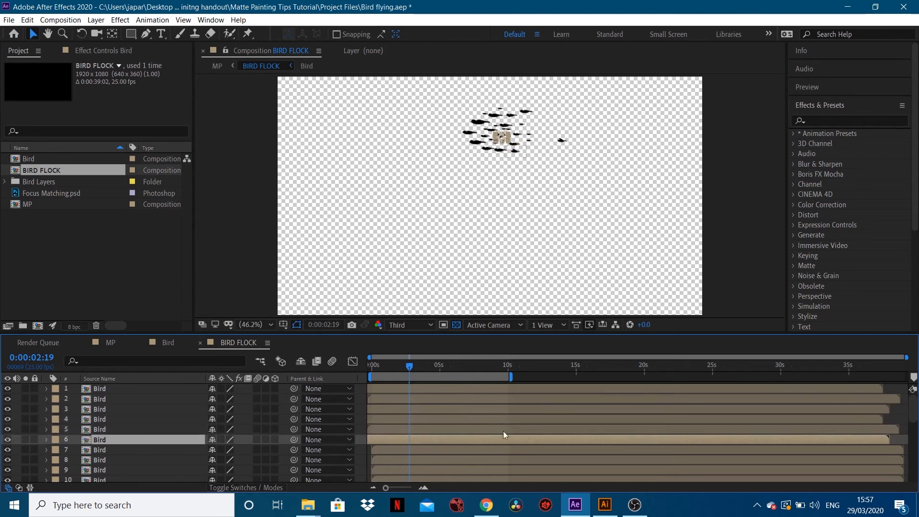
key(ctrl+a)
drag(479, 395, 441, 423)
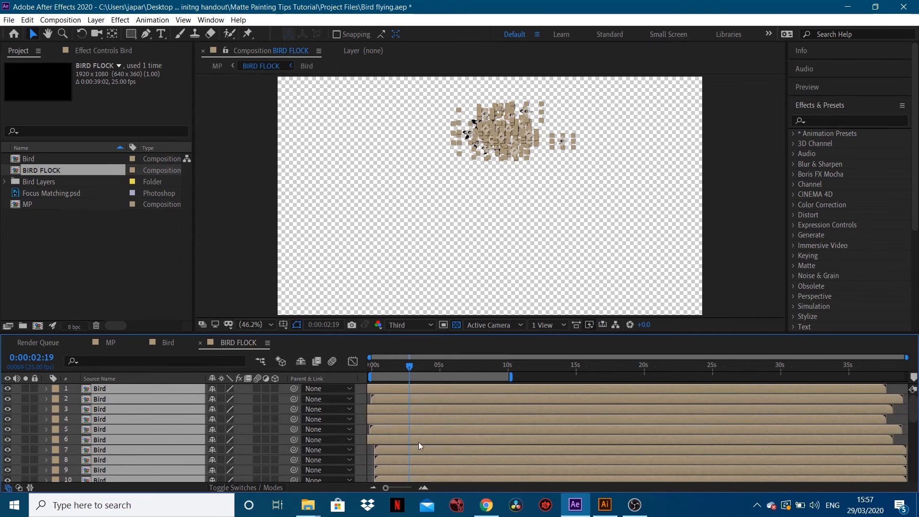
Step: Try duplicating every Bird layer in the flock
key(ctrl+d)
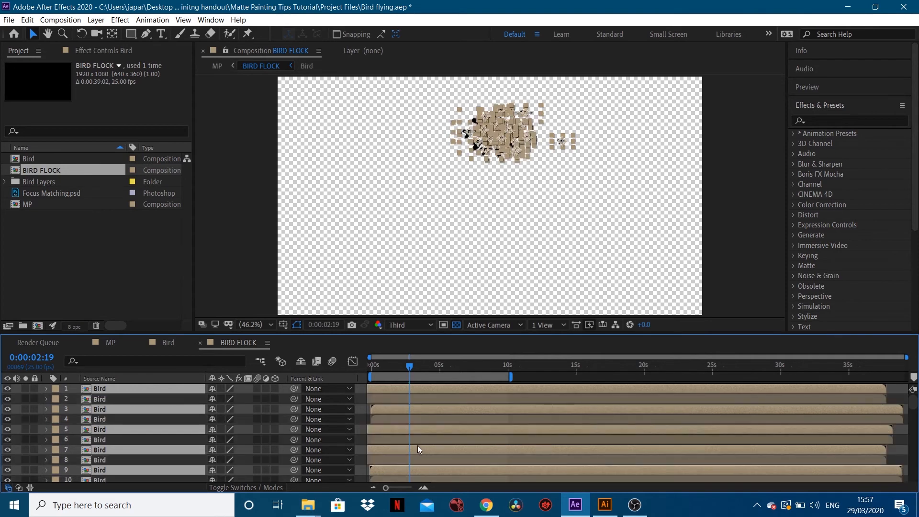
key(ctrl+a)
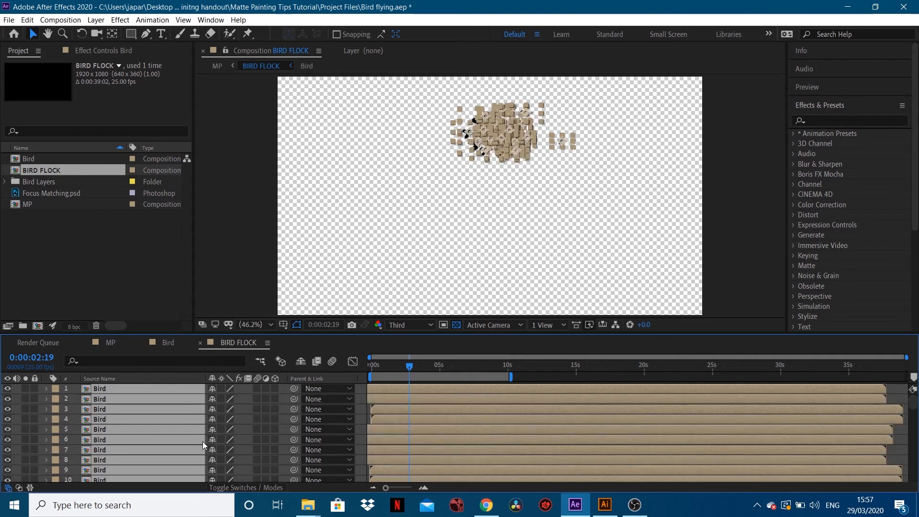
scroll(202, 442, down, 15)
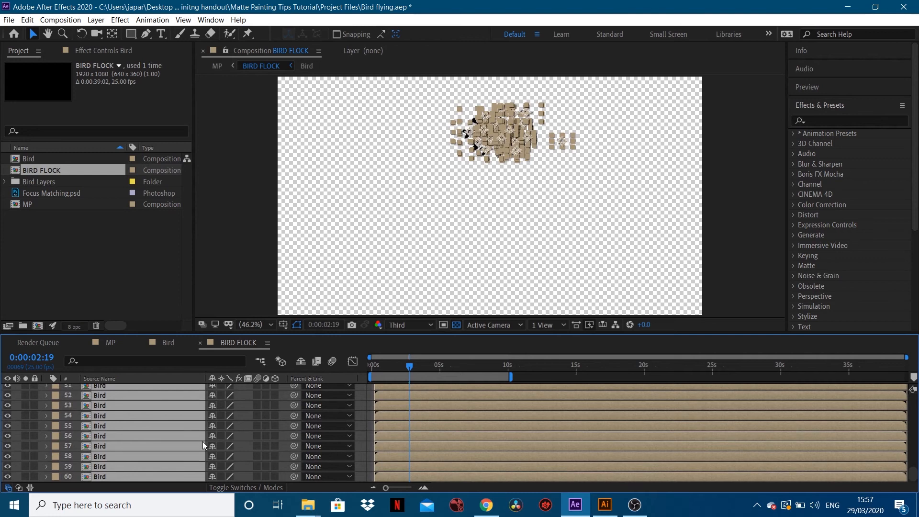
scroll(202, 446, up, 9)
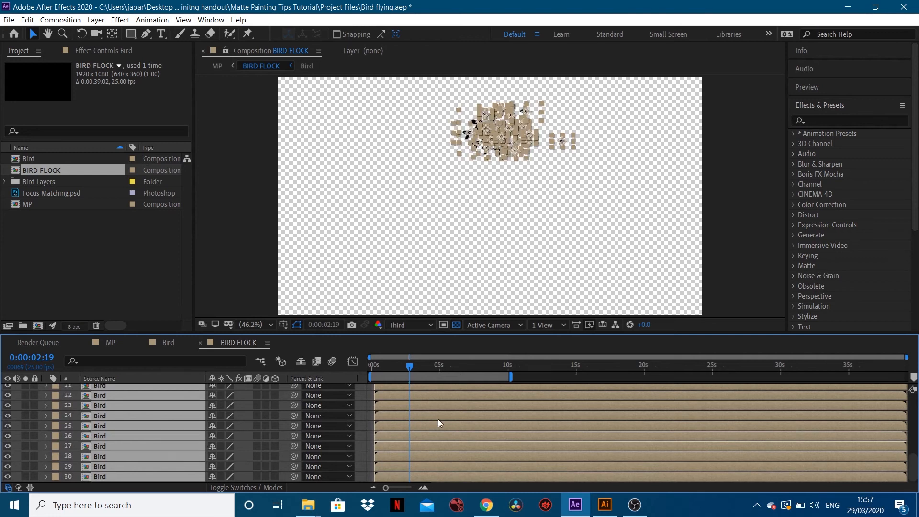
Step: At 0:00:22:09, offset Bird layers 22 to 30 slightly earlier by differing amounts so their wing flaps fall out of sync
click(676, 368)
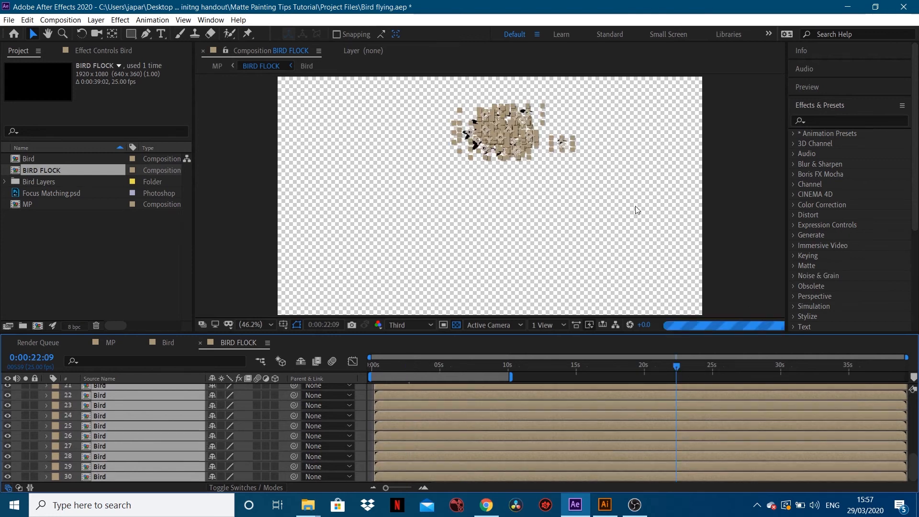
click(726, 213)
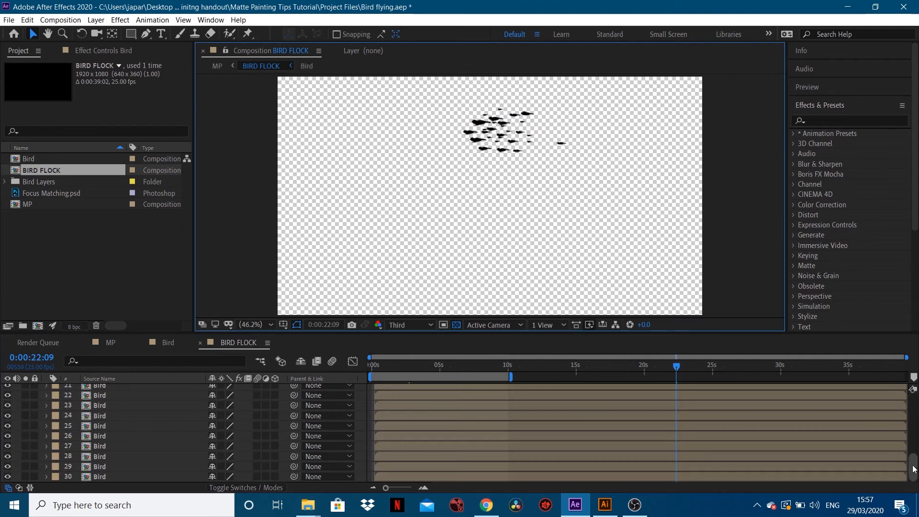
click(431, 473)
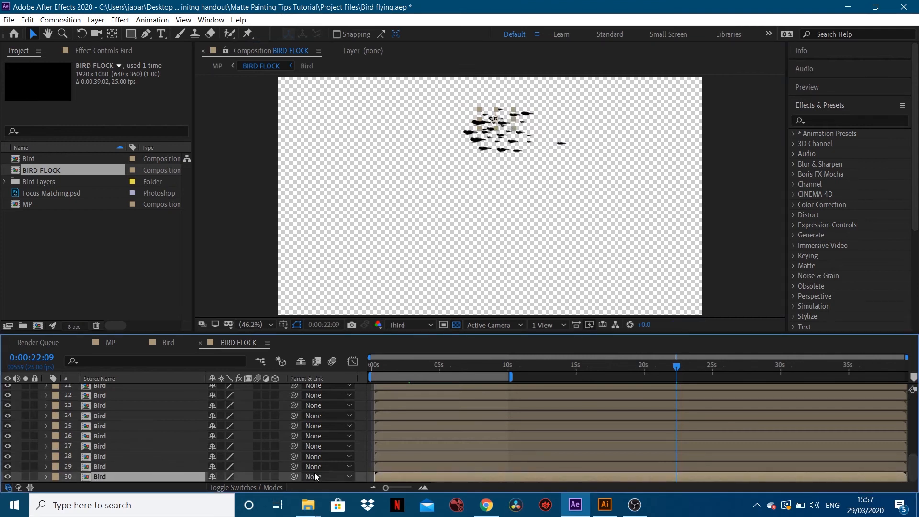
drag(396, 478, 388, 423)
click(391, 424)
drag(397, 415, 373, 395)
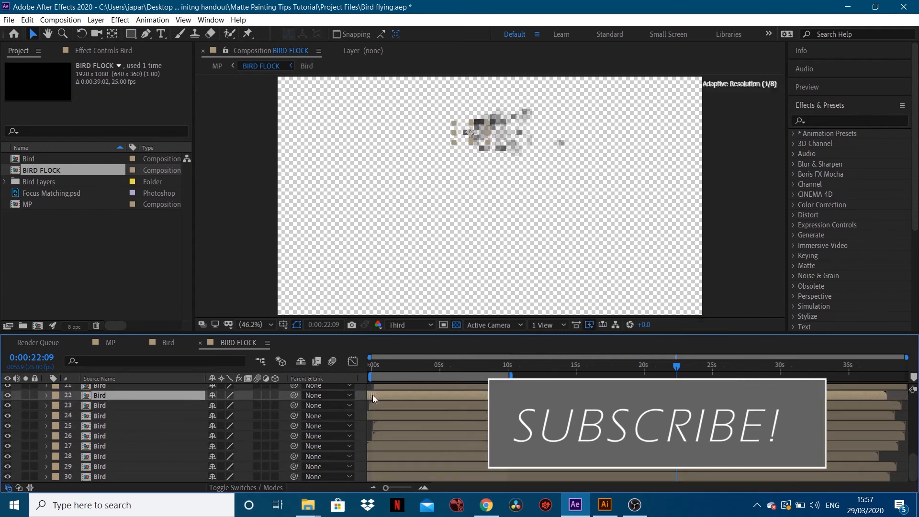
Step: Offset most of the Bird layers from 21 up to 8 slightly earlier in time by differing amounts
scroll(384, 400, up, 2)
drag(383, 426, 369, 447)
click(377, 395)
scroll(386, 403, up, 2)
drag(383, 398, 375, 392)
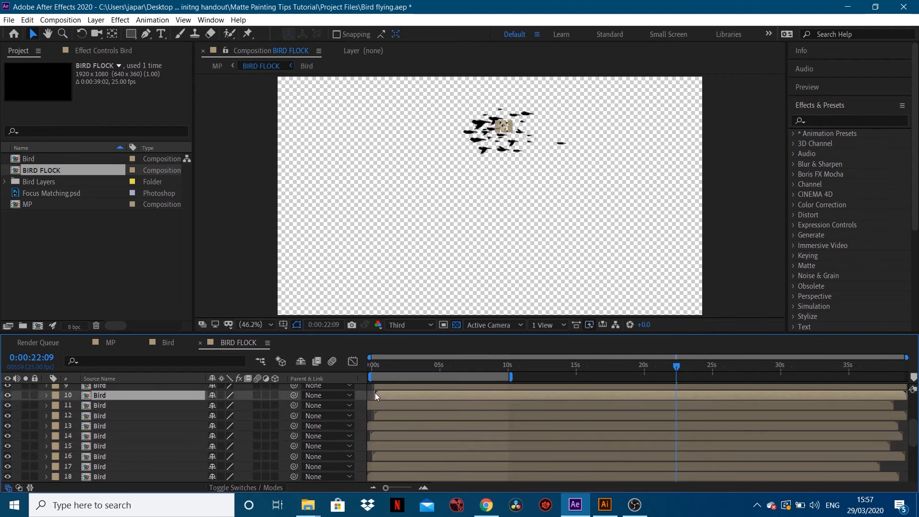
scroll(388, 397, up, 1)
scroll(389, 400, up, 1)
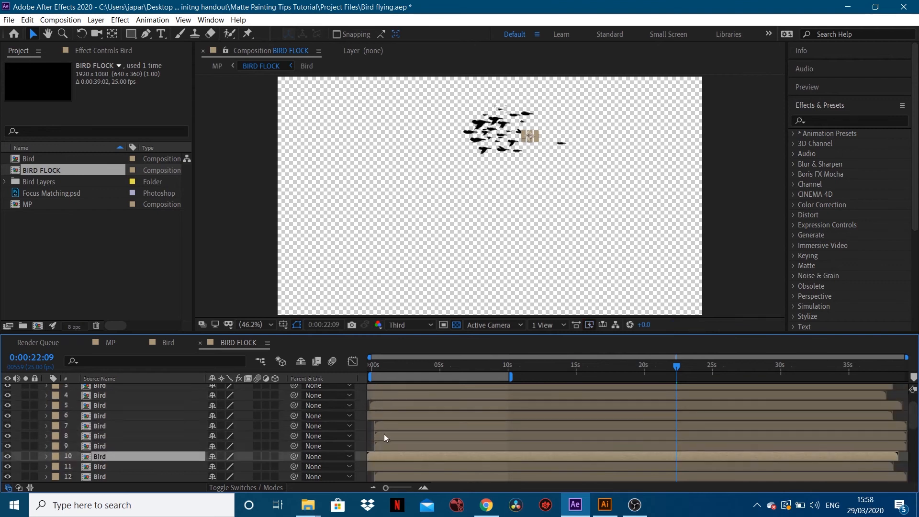
drag(384, 433, 374, 435)
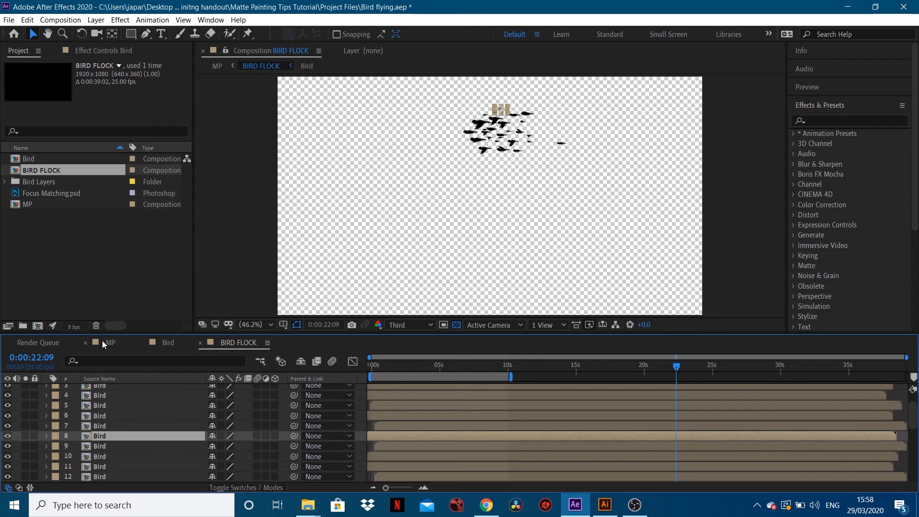
Step: Preview the flock in the MP composition from 0:00:22:09 and again from 0:00:05:07
click(102, 340)
key(space)
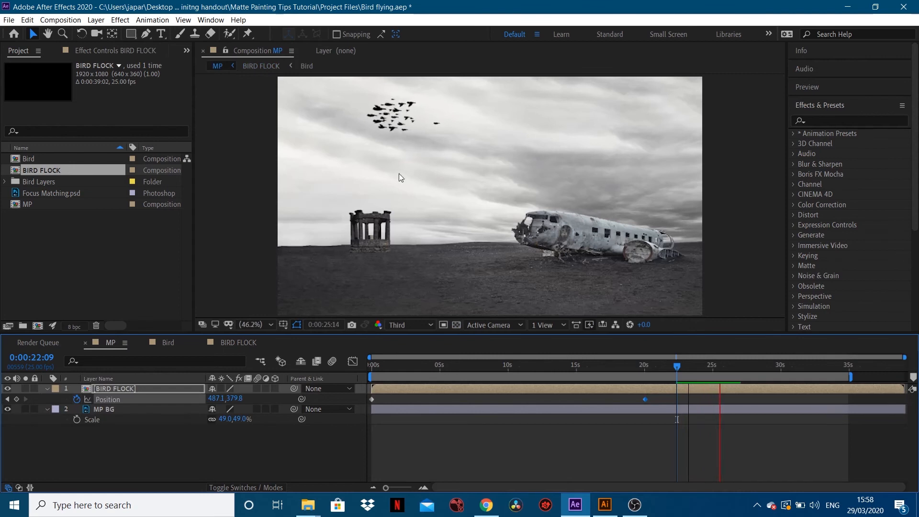
drag(521, 364, 444, 367)
key(space)
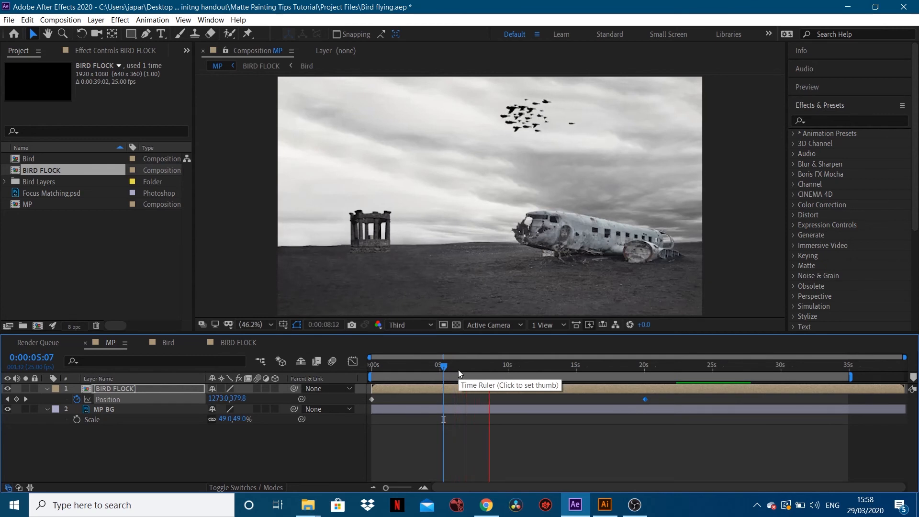
key(space)
Step: Speed up the flock by moving its end Position keyframe to about 14 seconds and finally about 11 seconds, previewing each timing
mouse_move(647, 401)
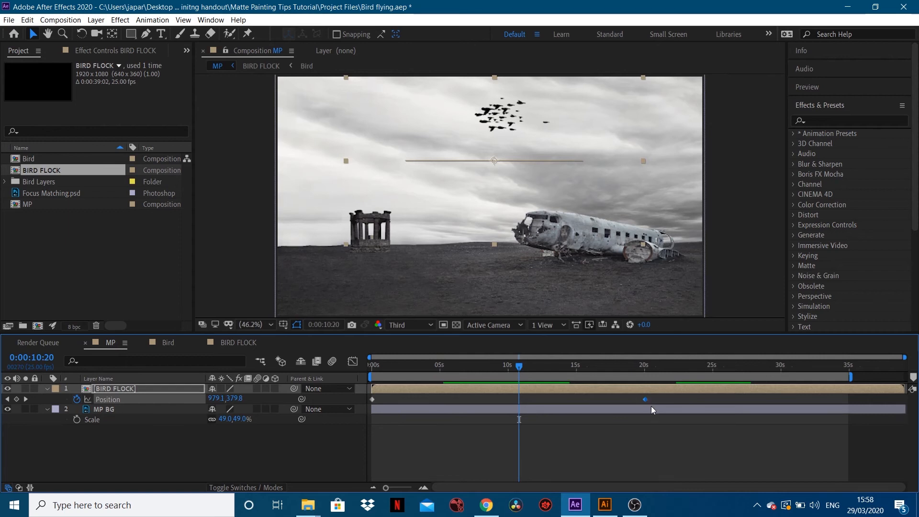
drag(645, 400, 561, 404)
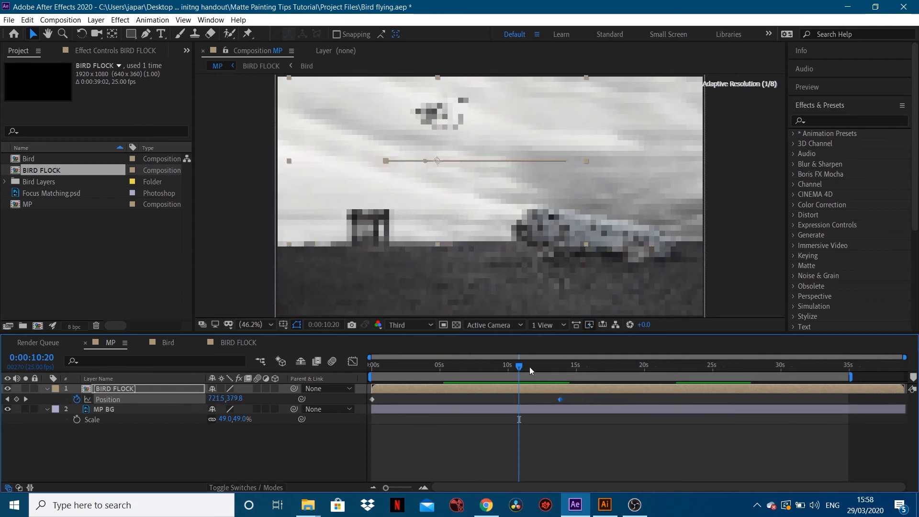
click(455, 369)
key(space)
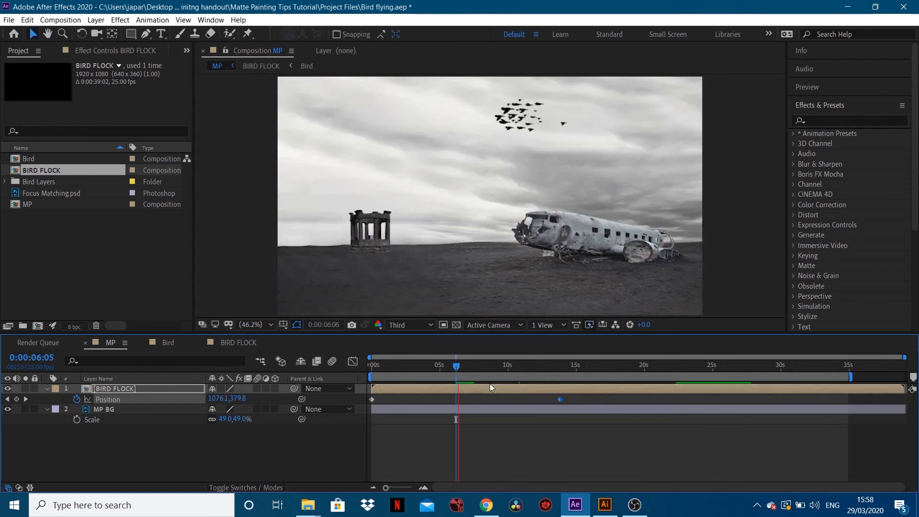
drag(560, 399, 520, 400)
drag(482, 366, 475, 366)
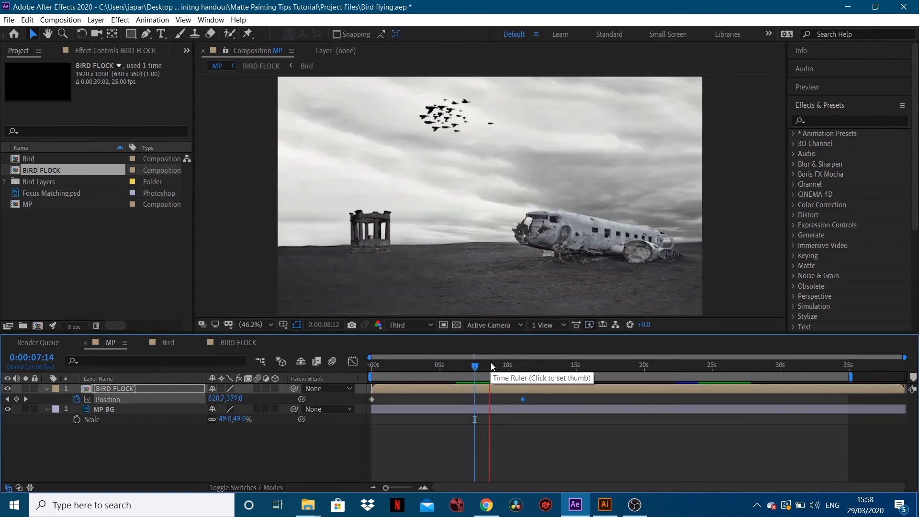
key(space)
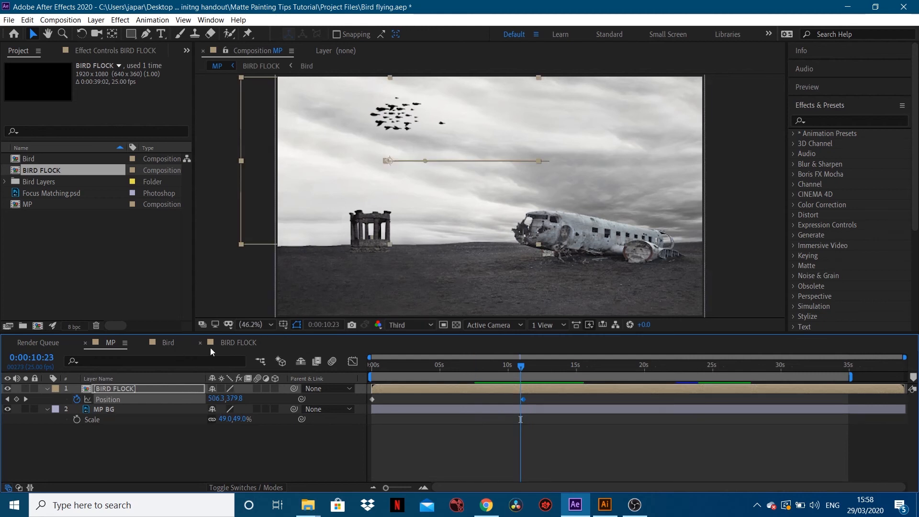
Step: Open the Bird composition and select its Front Wing layer
click(179, 342)
right_click(180, 343)
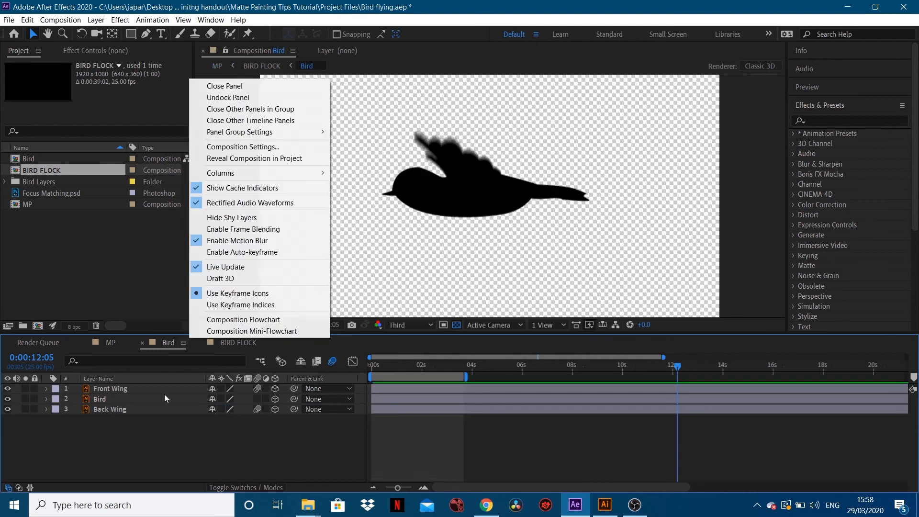
click(145, 393)
click(146, 387)
Step: In BIRD FLOCK, reveal the Position of Bird layer 4 and add the default transform.position expression to it
click(226, 342)
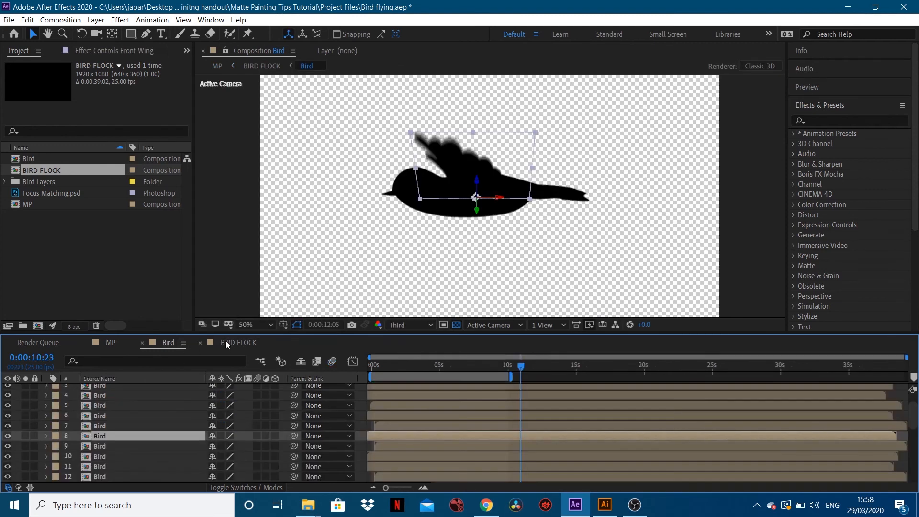
click(111, 395)
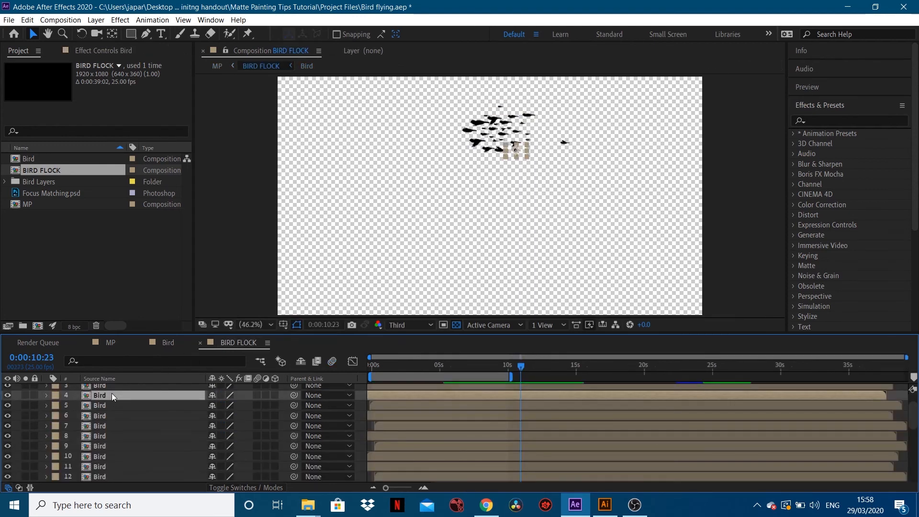
key(p)
click(74, 408)
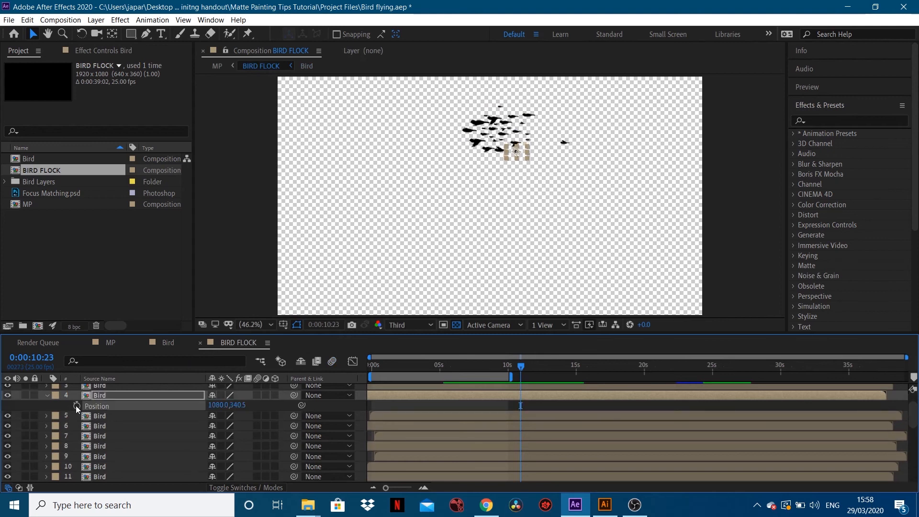
alt+click(76, 406)
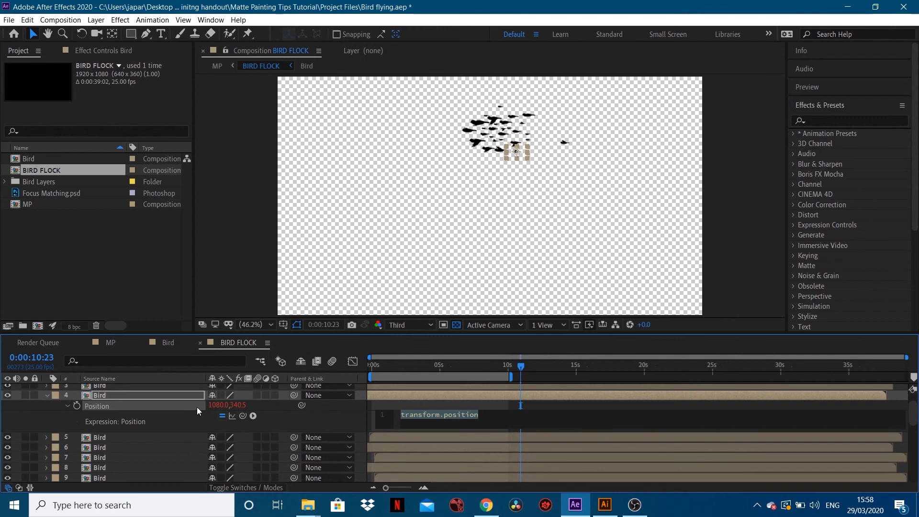
click(145, 399)
Step: Glance at the Bird composition, return to BIRD FLOCK and open the Position expression of Bird layer 3 for inspection
click(168, 343)
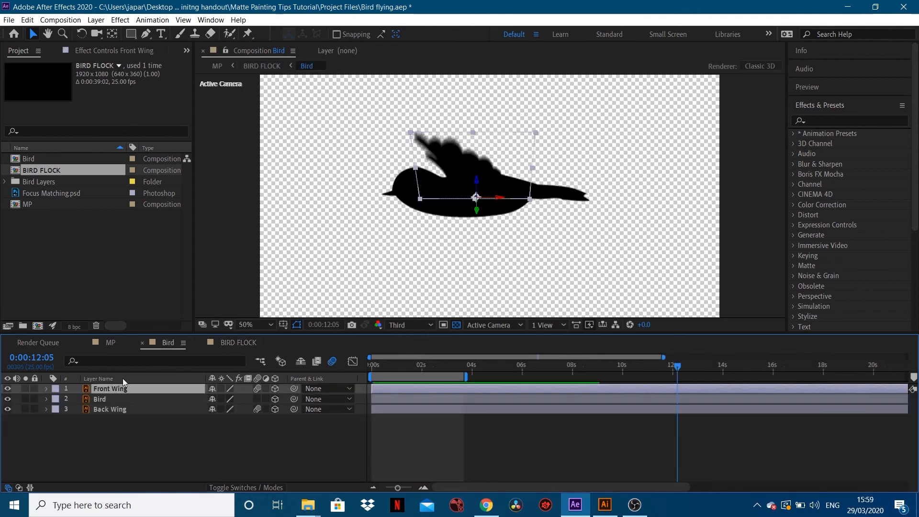
click(235, 343)
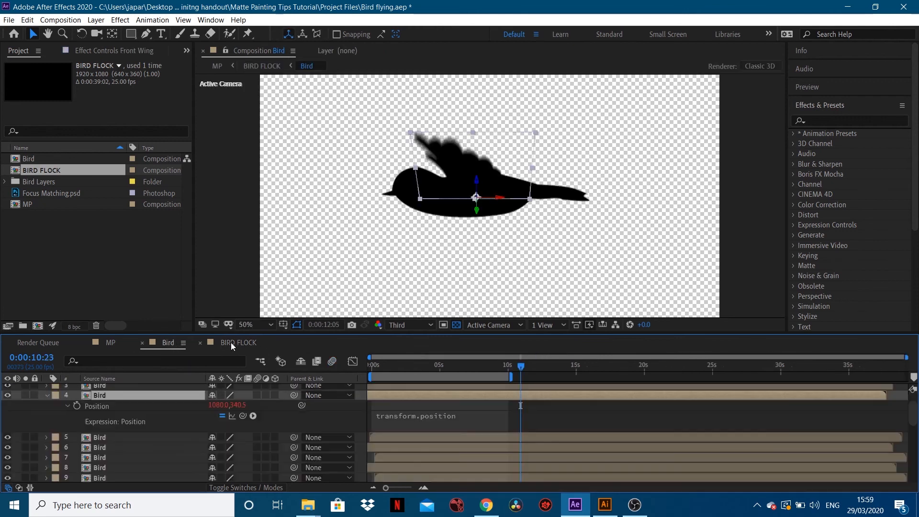
click(93, 389)
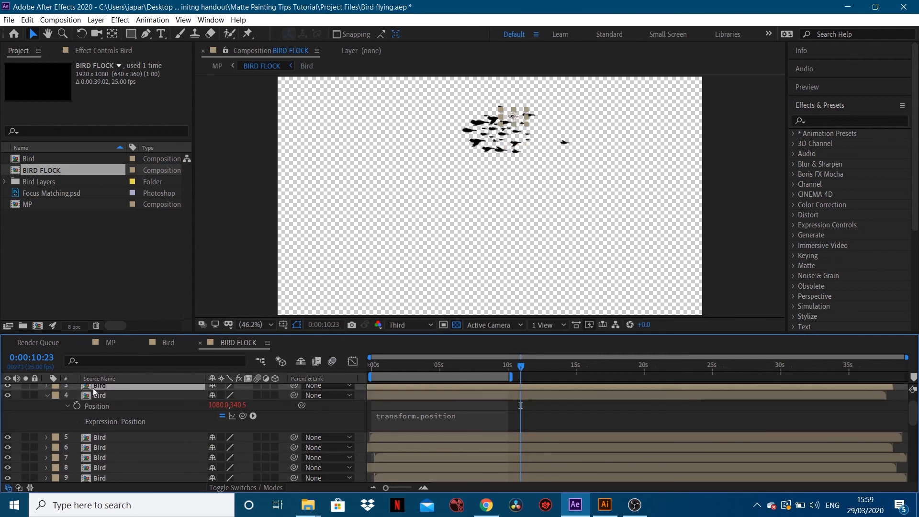
key(p)
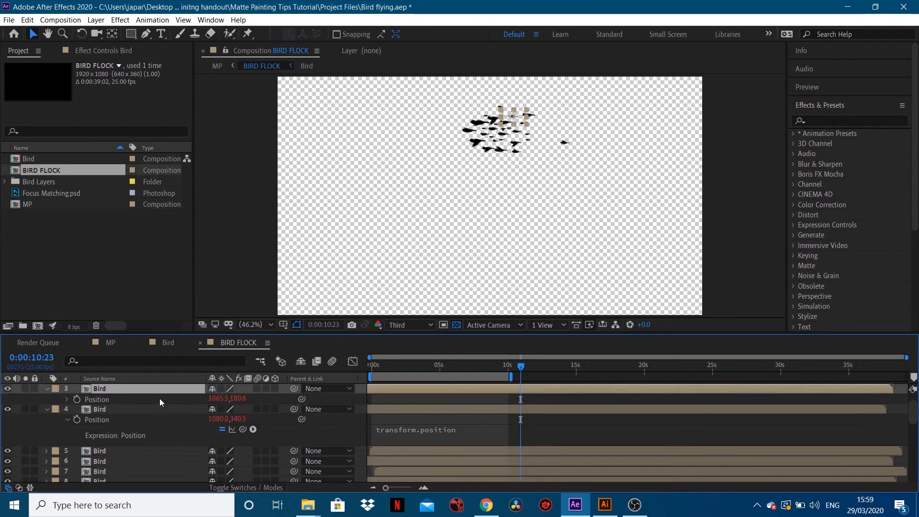
click(67, 400)
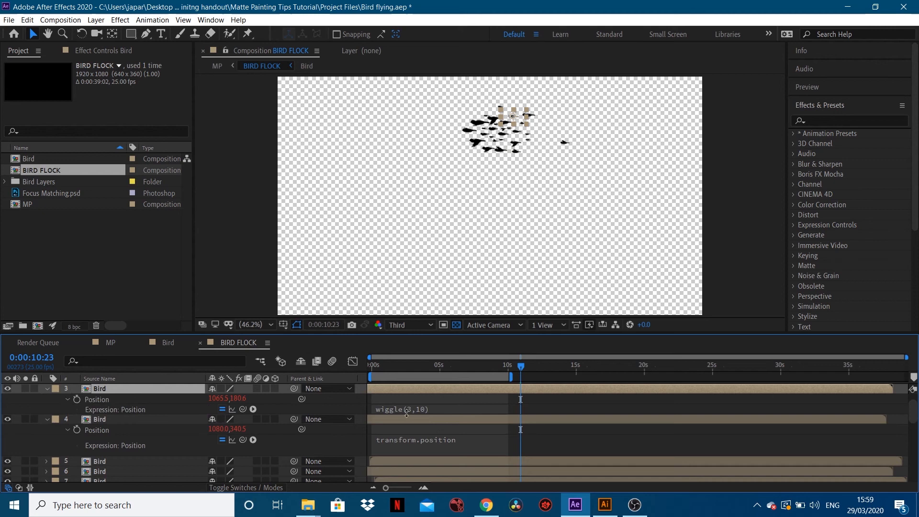
click(422, 411)
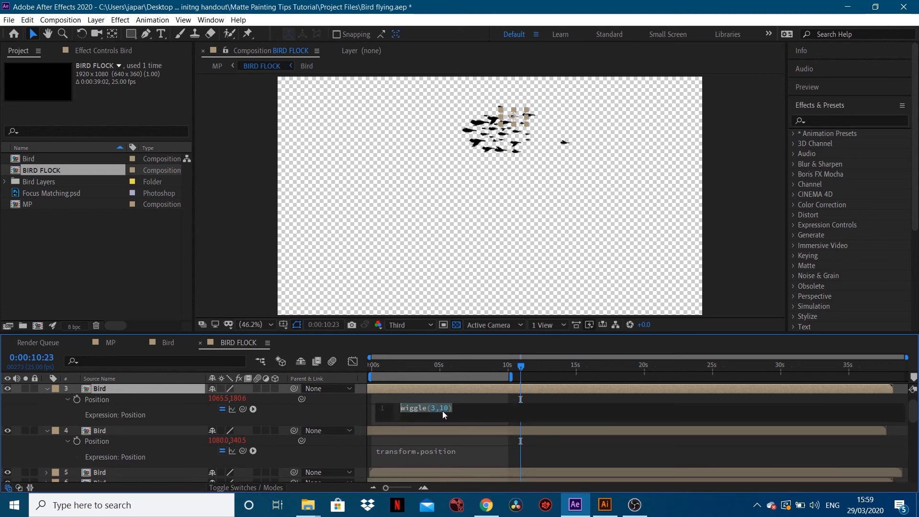
Step: Return to the MP composition and scrub the flock's flight back to 0:00:00:00
click(114, 341)
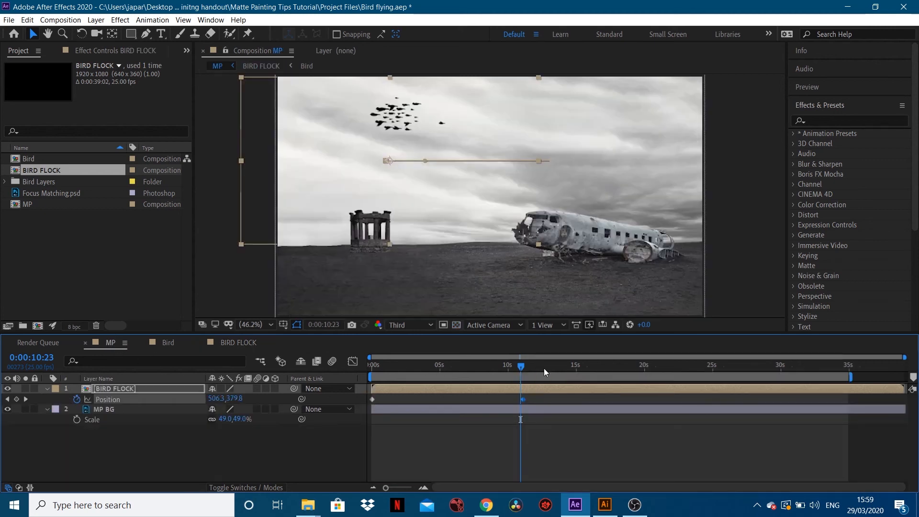
drag(519, 366, 358, 372)
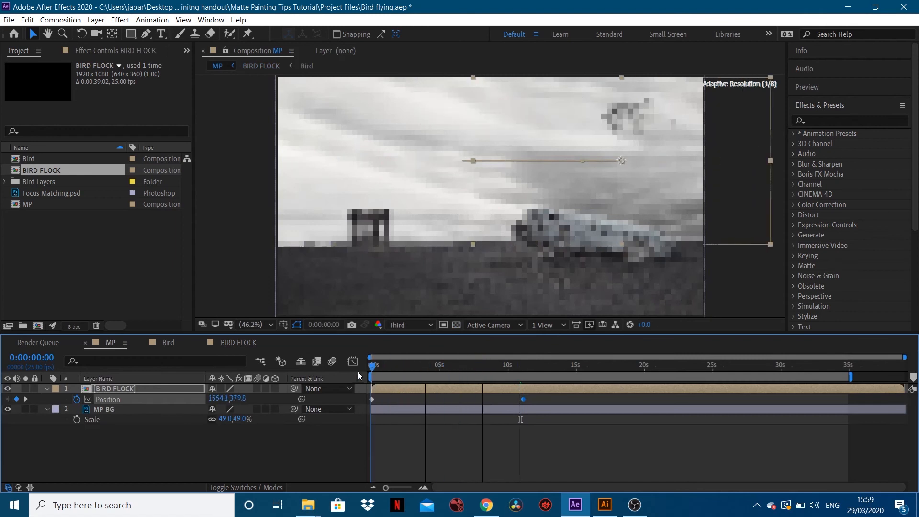
Step: Find the Levels effect, apply it to the BIRD FLOCK layer in MP and widen the effect settings area
click(822, 118)
text(levels)
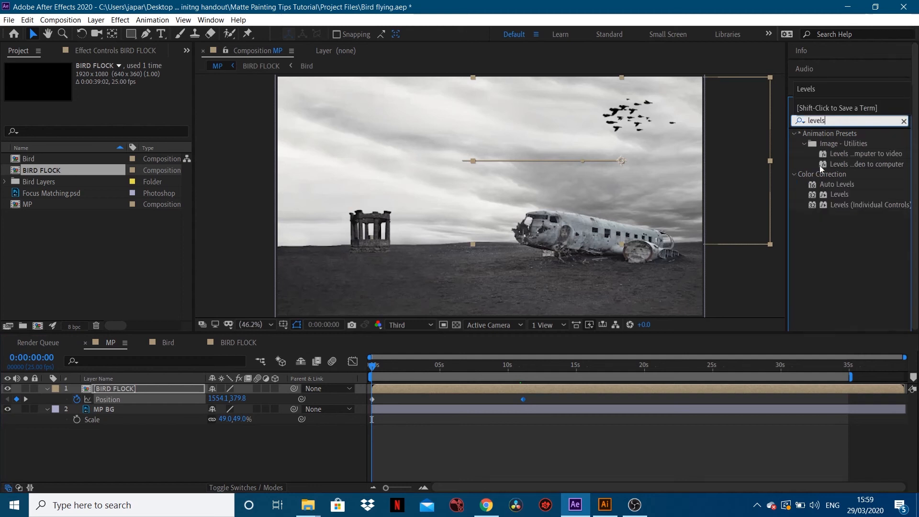
drag(838, 195, 654, 134)
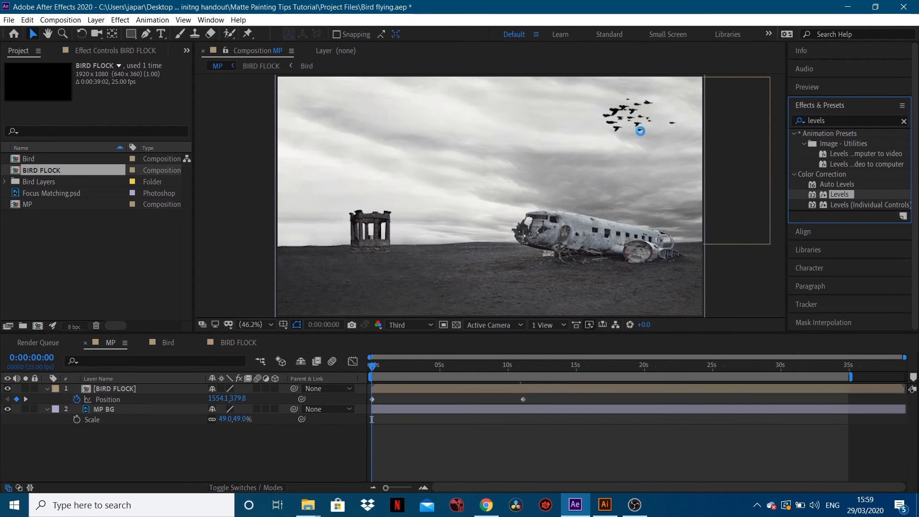
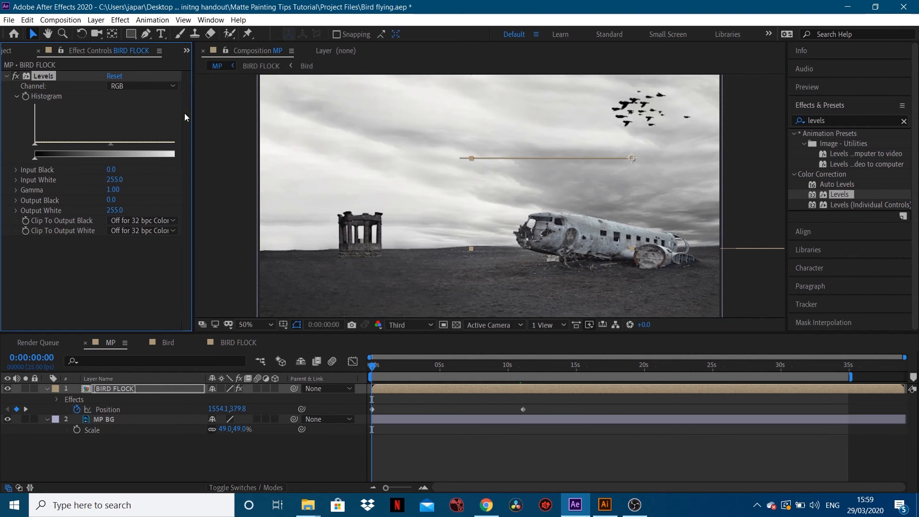
drag(211, 110, 222, 113)
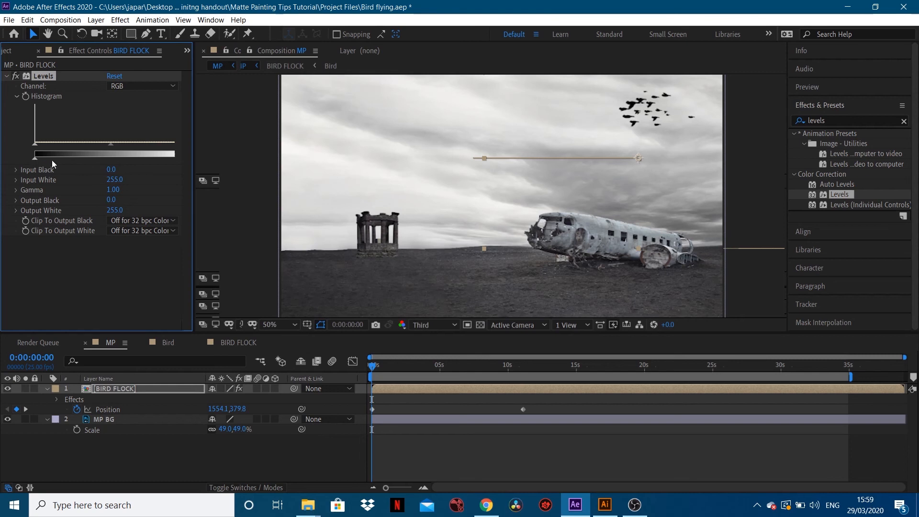
Step: Raise the flock's Levels Output Black to 60, comparing the birds with the effect off and on
click(80, 161)
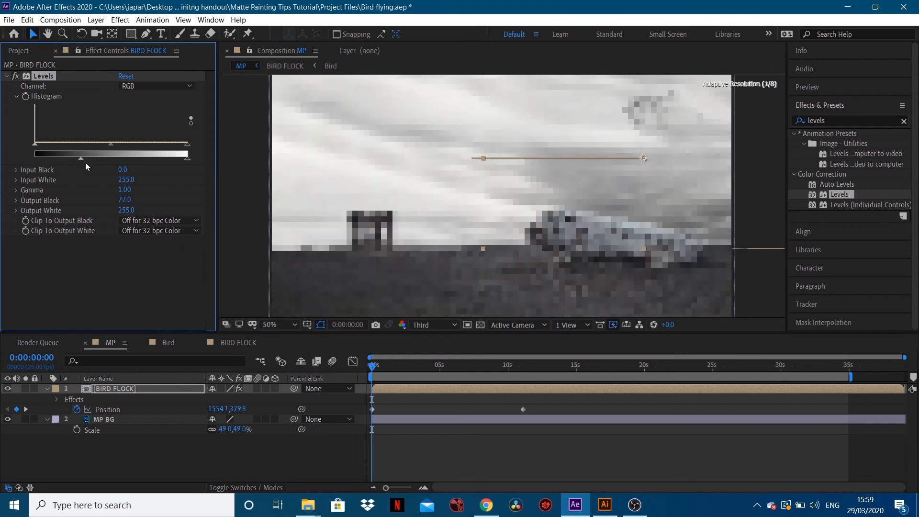
drag(91, 167, 88, 166)
key(period)
key(period)
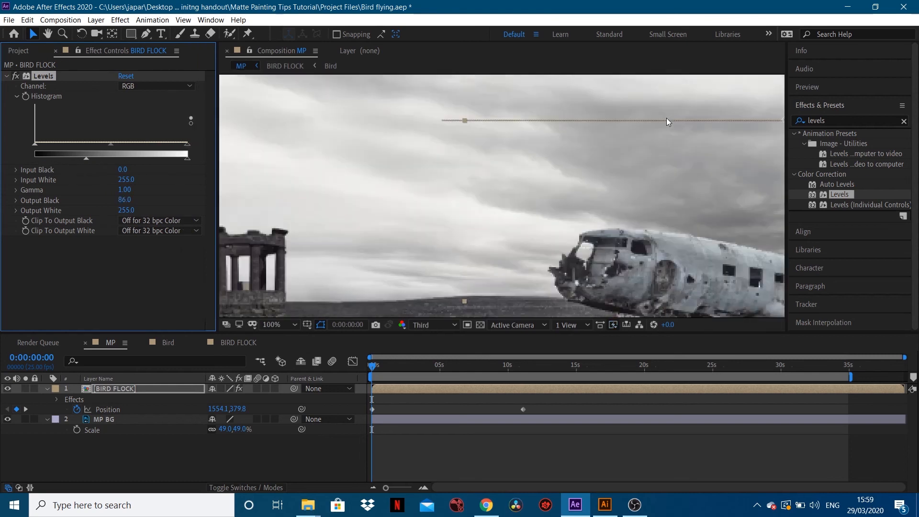
key(period)
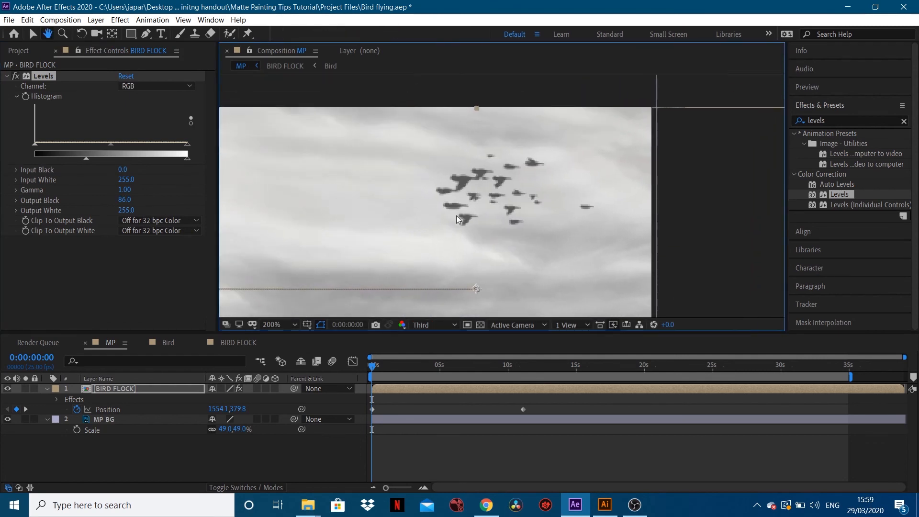
drag(88, 163, 64, 167)
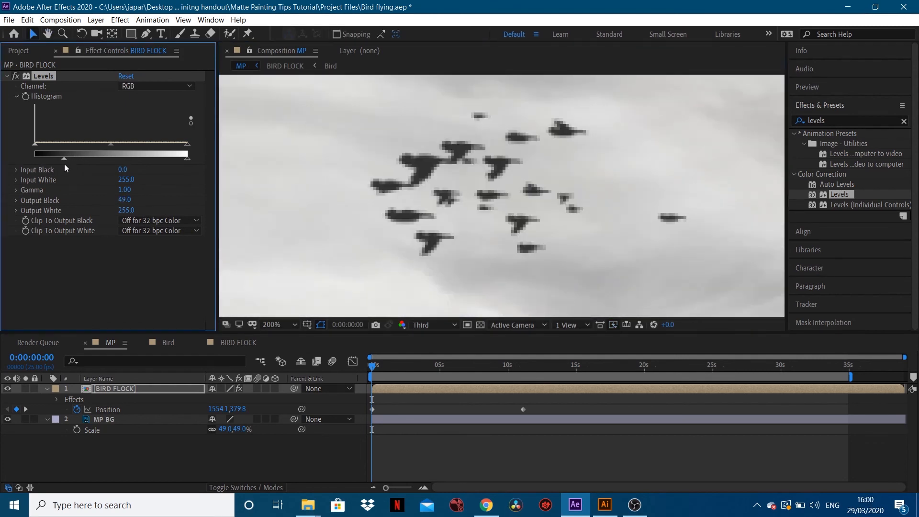
click(15, 76)
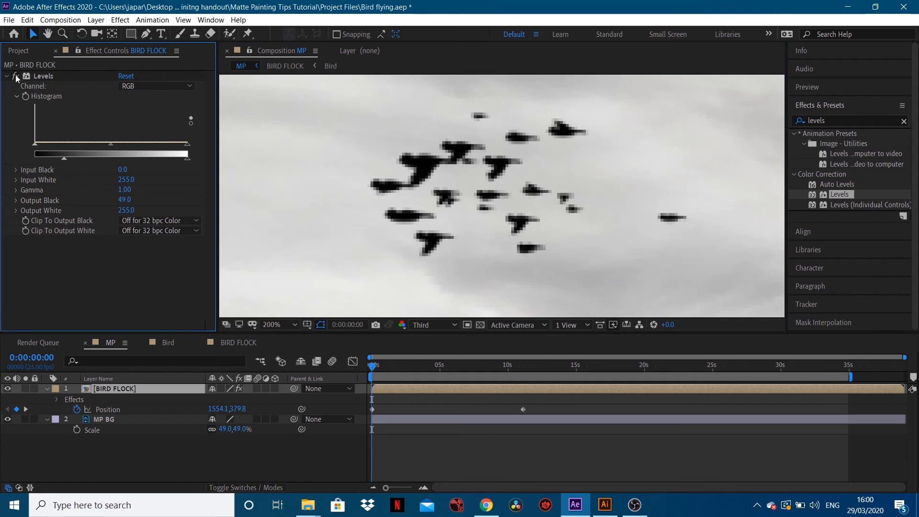
click(16, 77)
drag(64, 164, 70, 163)
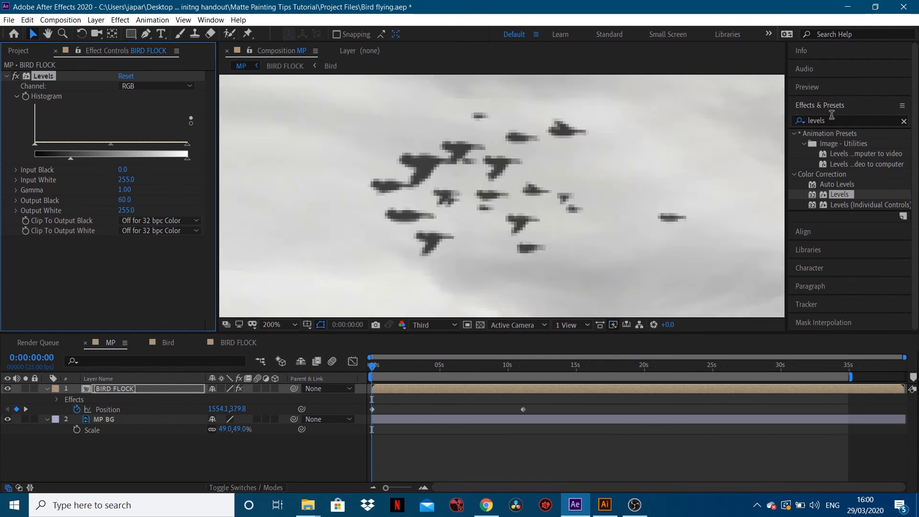
Step: Search the effects for blur and apply Fast Box Blur to the BIRD FLOCK layer
click(797, 120)
text(bl)
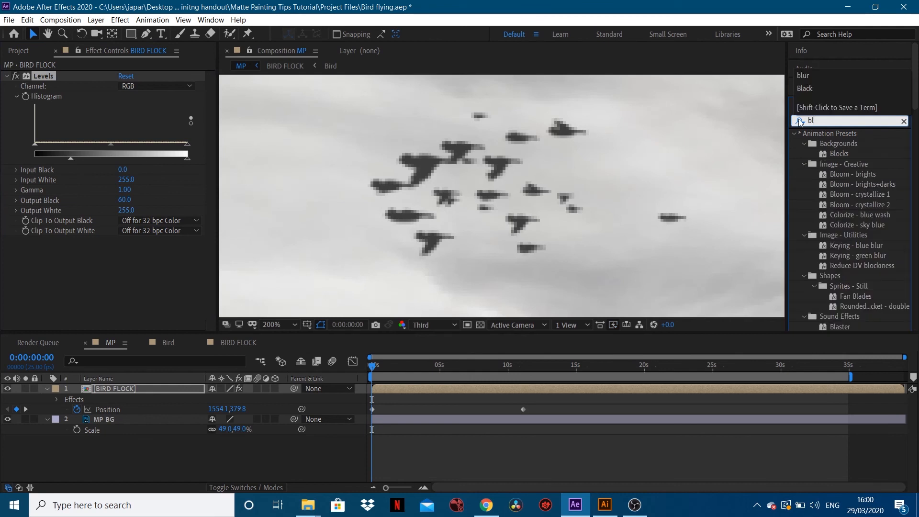
text(ur)
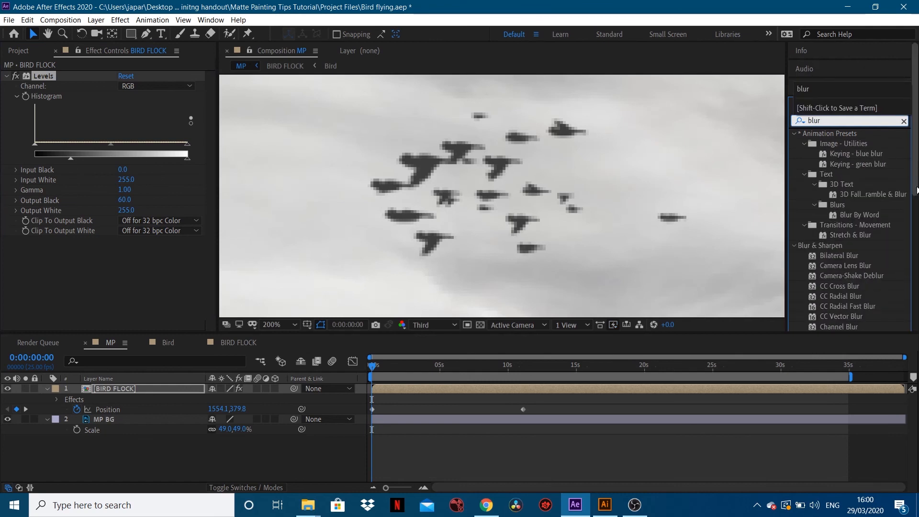
scroll(852, 278, down, 3)
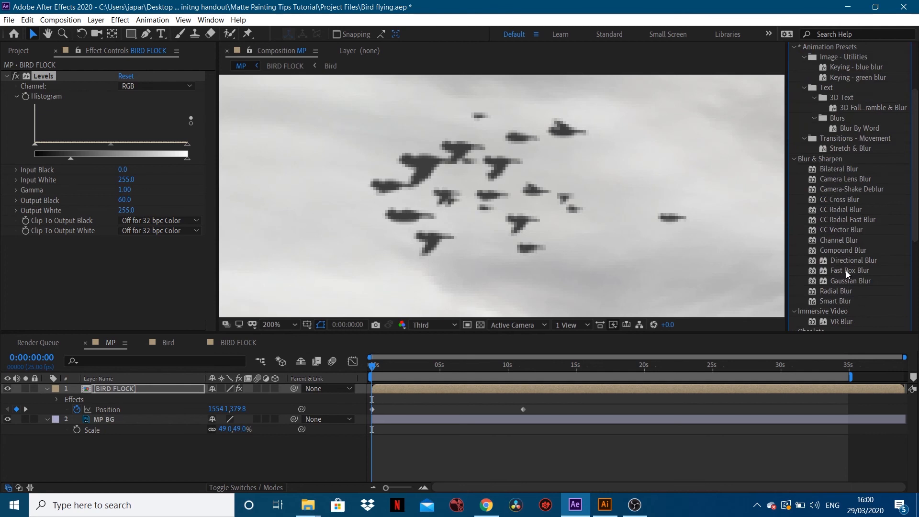
drag(847, 272, 99, 252)
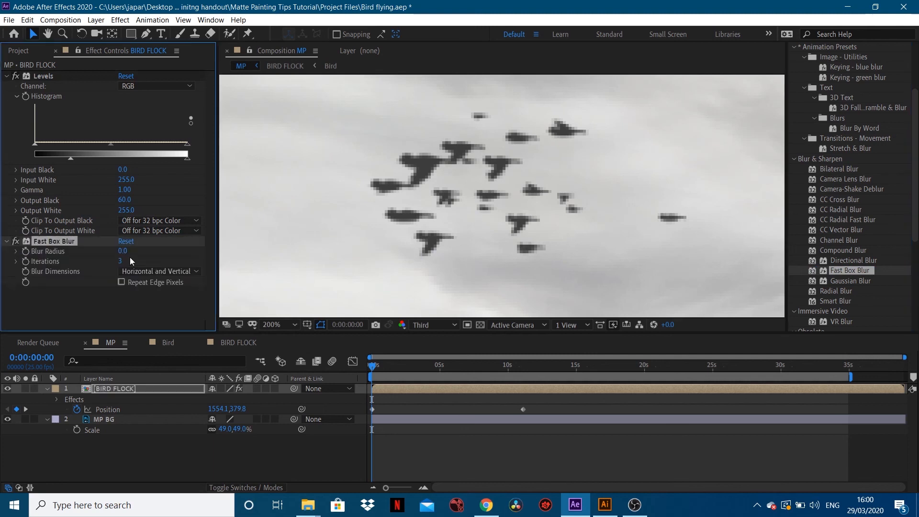
Step: Set the Fast Box Blur radius to 0.5 and collapse the settings of both flock effects
click(122, 251)
text(1)
key(Return)
click(123, 251)
text(0.5)
key(Return)
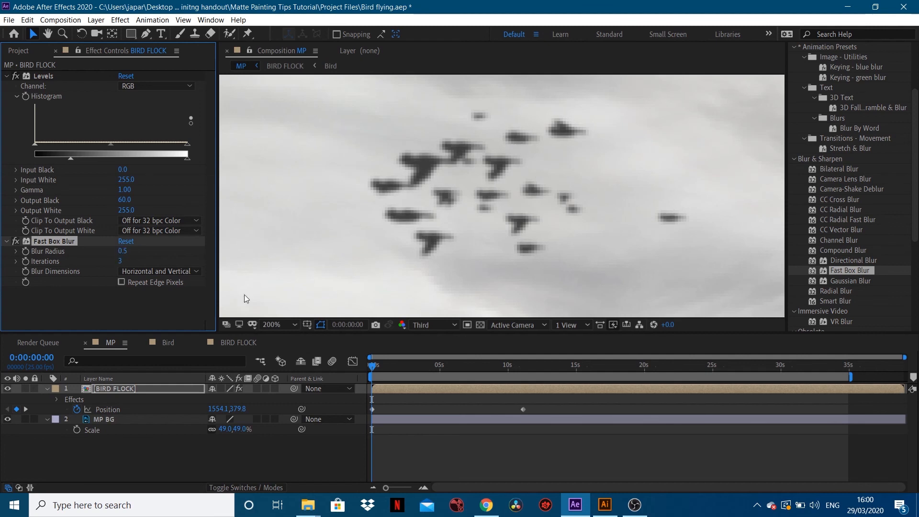
click(6, 77)
click(6, 86)
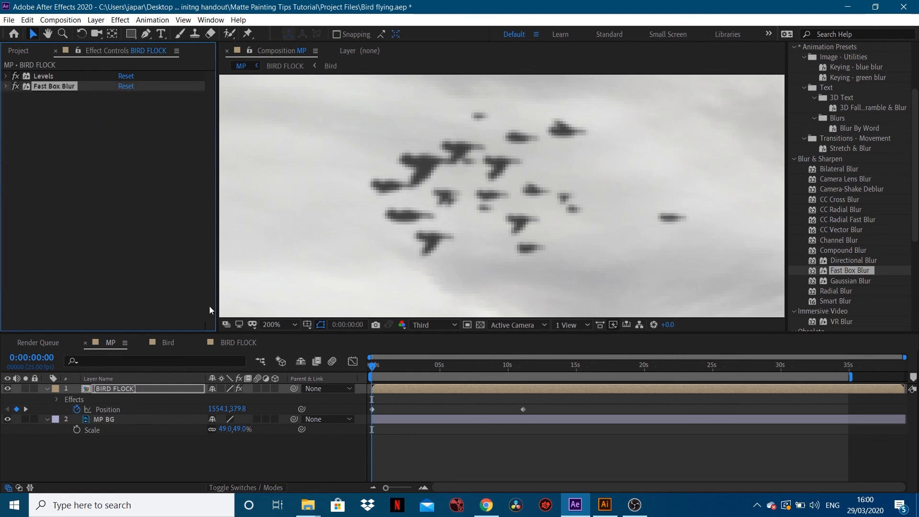
Step: Fit the whole frame in the viewer and switch off the flock's Fast Box Blur for comparison
click(290, 324)
click(286, 115)
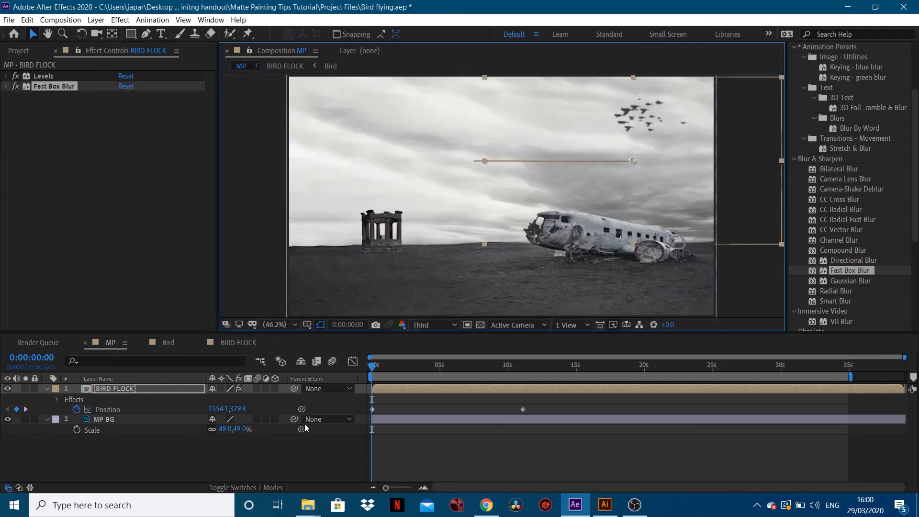
click(260, 472)
drag(14, 76, 14, 90)
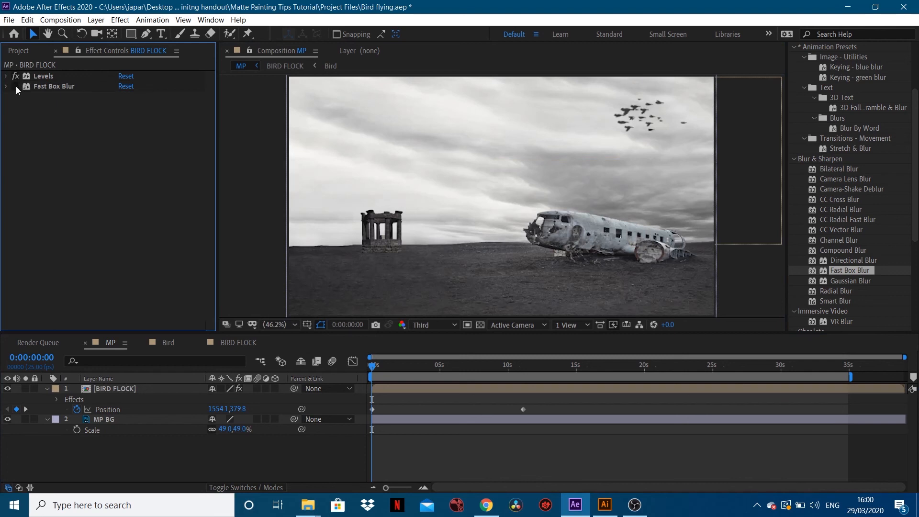
Step: Reveal the BIRD FLOCK layer's Scale and set it to 65%
click(130, 390)
key(s)
click(225, 399)
text(75)
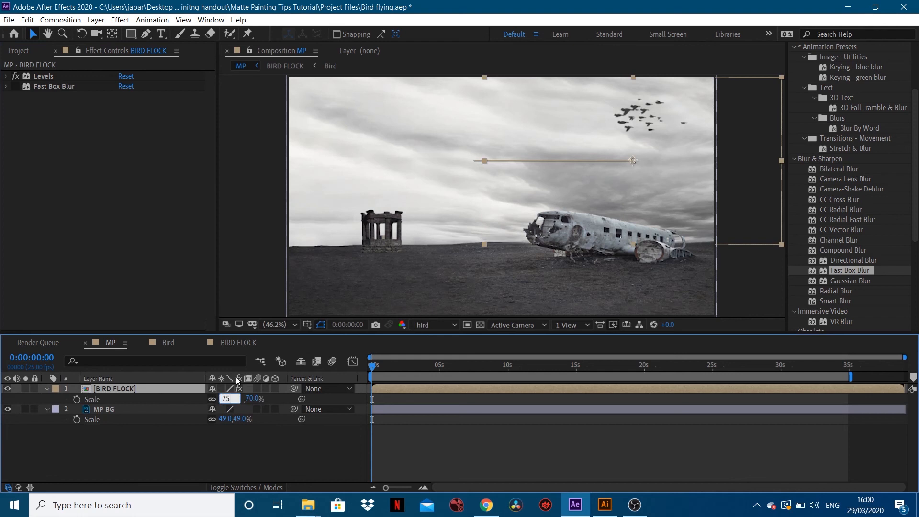
key(BackSpace)
key(BackSpace)
text(65)
key(Return)
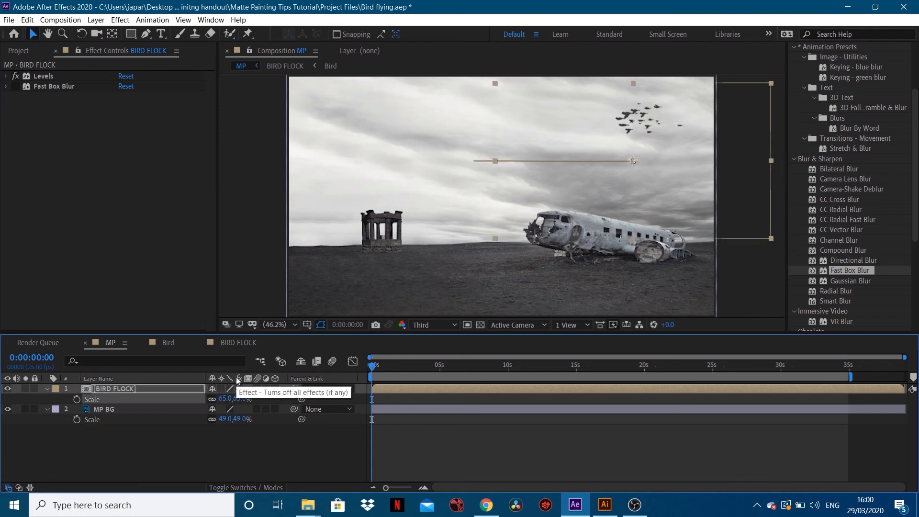
Step: Preview the flock's flight in MP from the start and turn its Fast Box Blur back on
key(space)
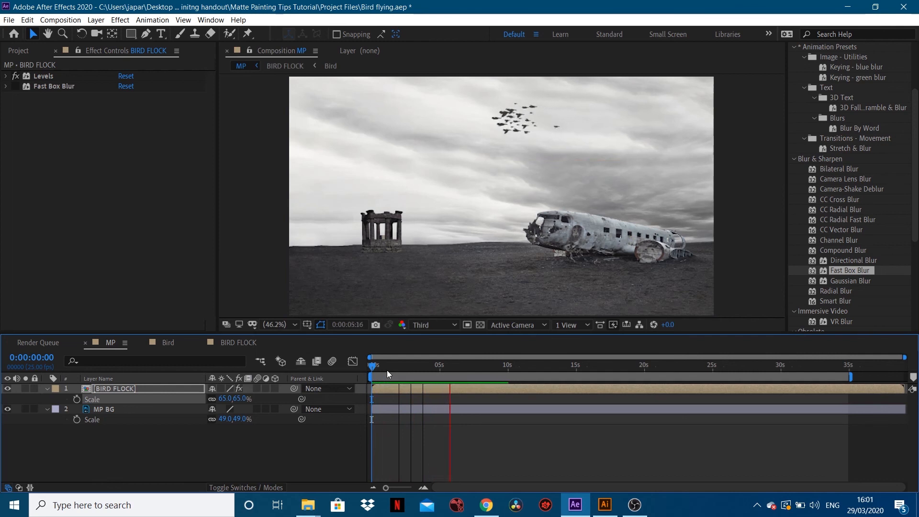
key(space)
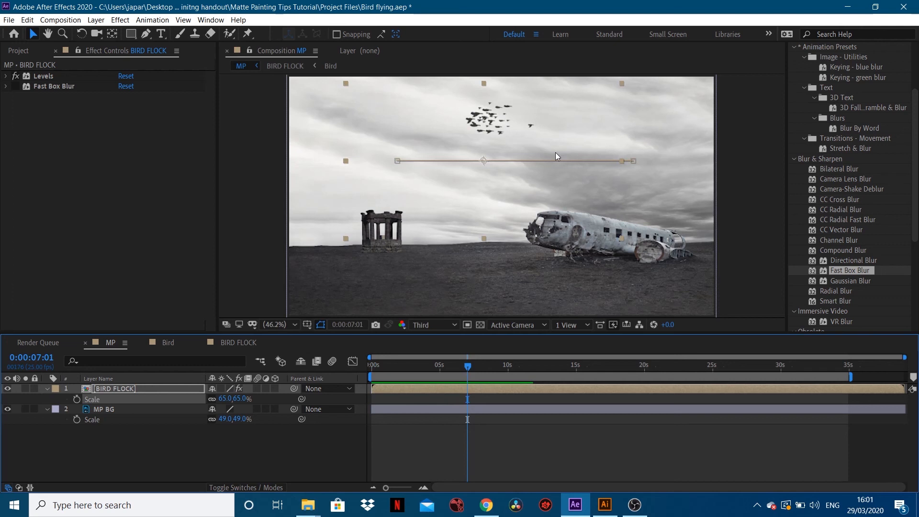
click(16, 87)
click(40, 80)
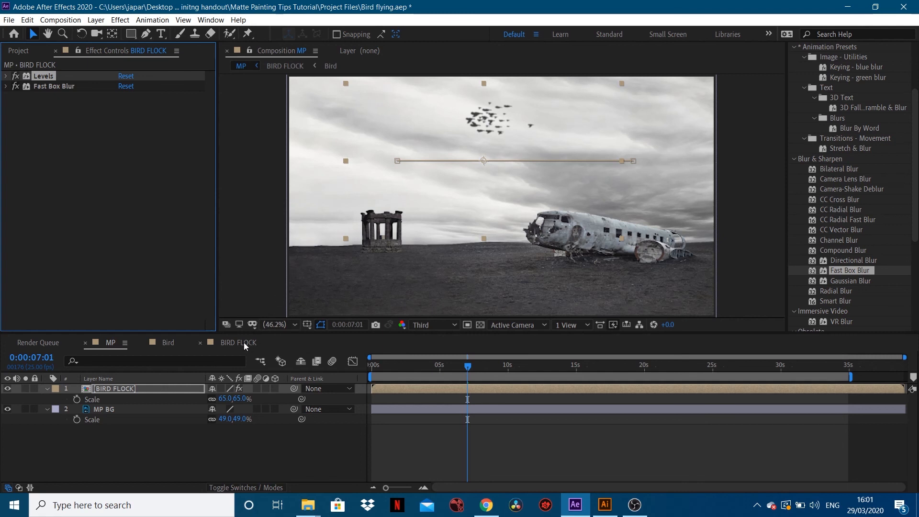
Step: In the BIRD FLOCK composition, change the Position expression of Bird layer 3 to wiggle(2,5)
click(228, 342)
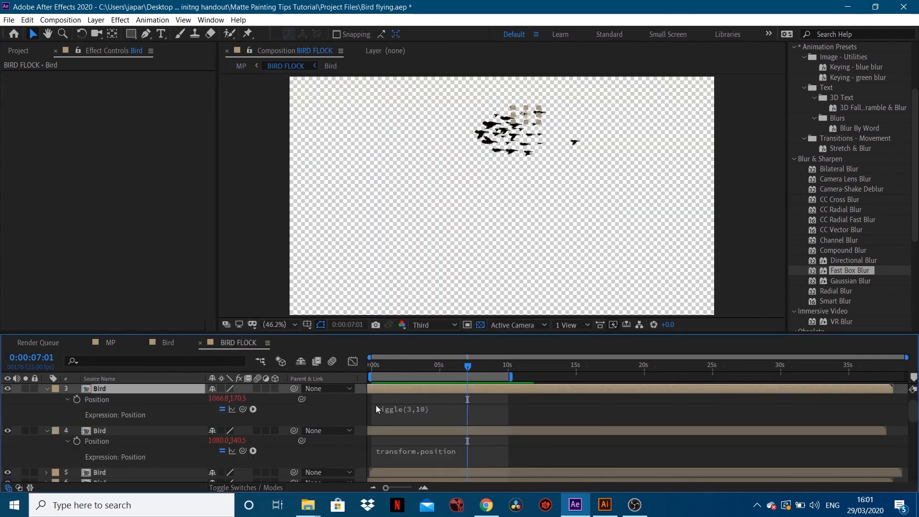
click(408, 411)
key(BackSpace)
text(2)
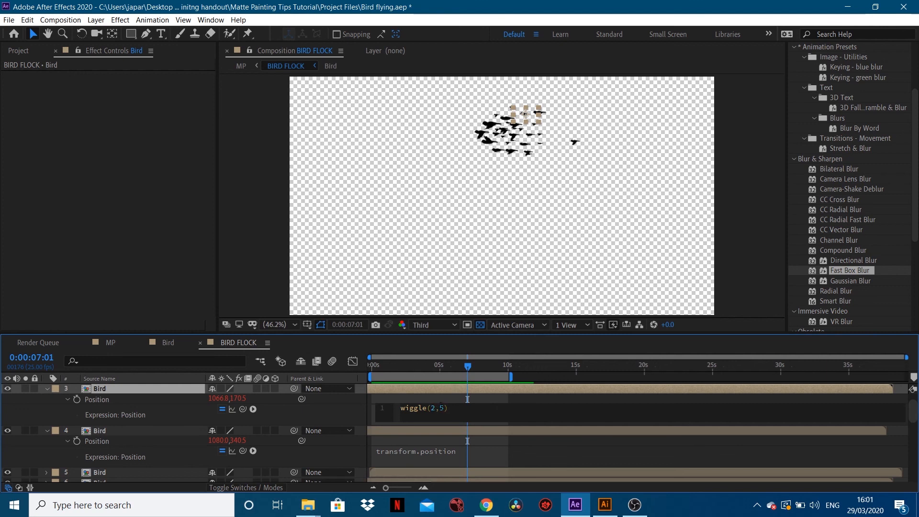
Step: Copy the wiggle(2,5) expression from Bird layer 3 to replace the Position expression of Bird layer 4
drag(458, 409, 393, 413)
key(ctrl+c)
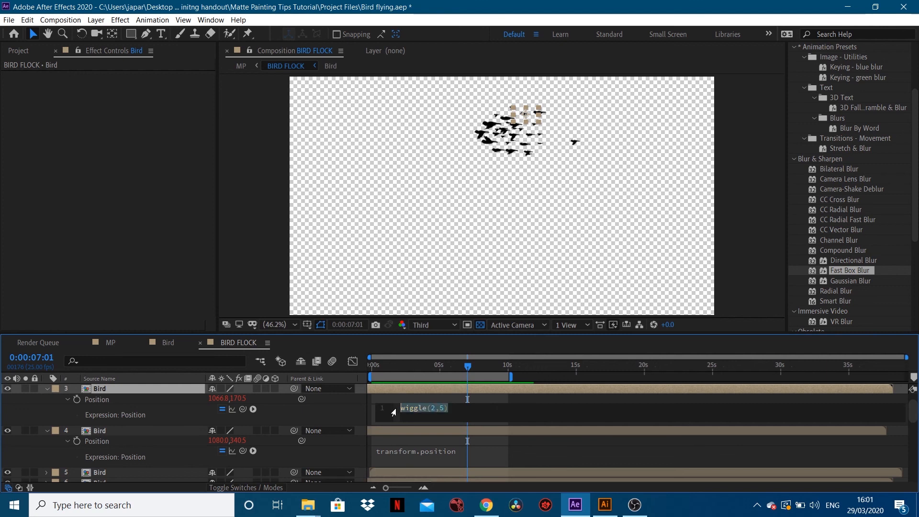
click(428, 454)
key(ctrl+v)
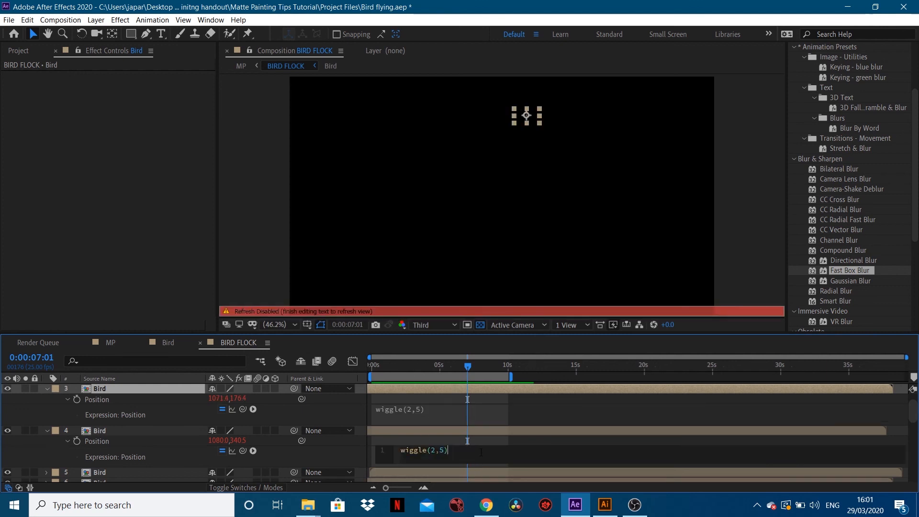
click(499, 440)
Step: Reveal the Position expression of Bird layer 5 and replace it with wiggle(2,5)
scroll(479, 448, down, 1)
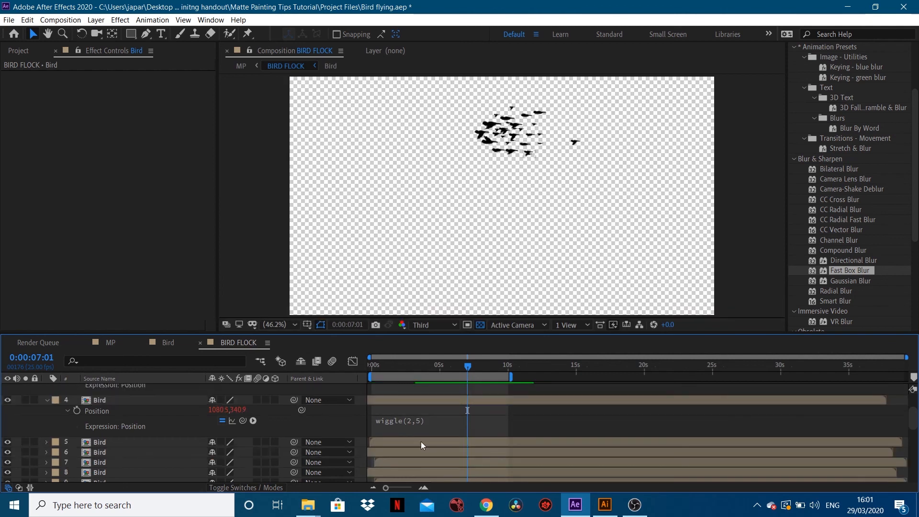
click(420, 441)
key(p)
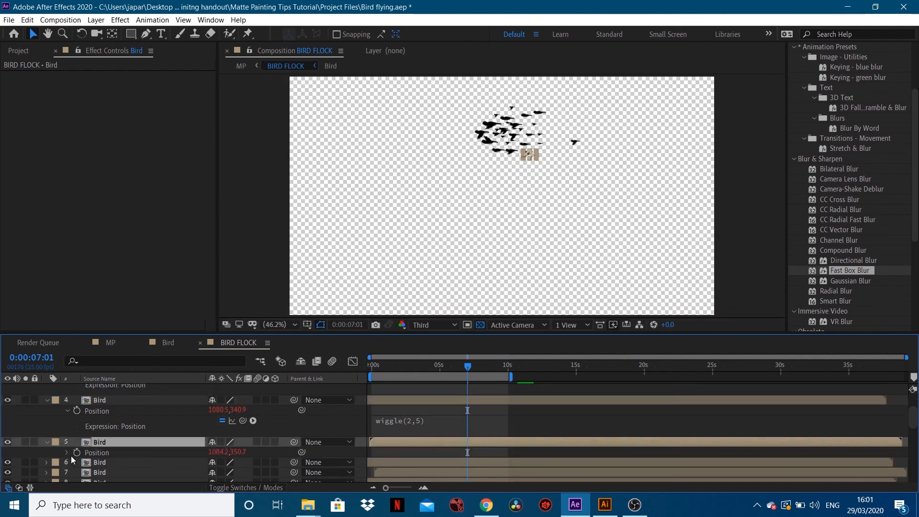
click(65, 454)
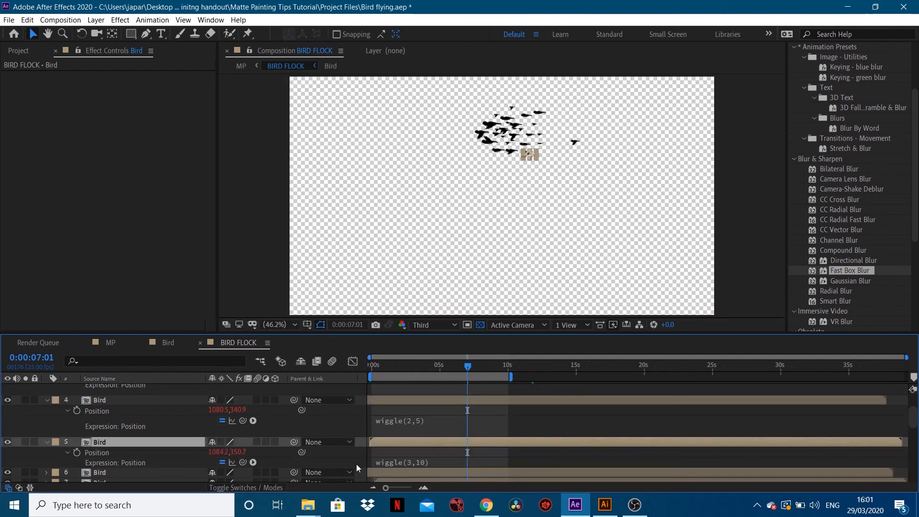
click(433, 462)
text(wiggle(2,5))
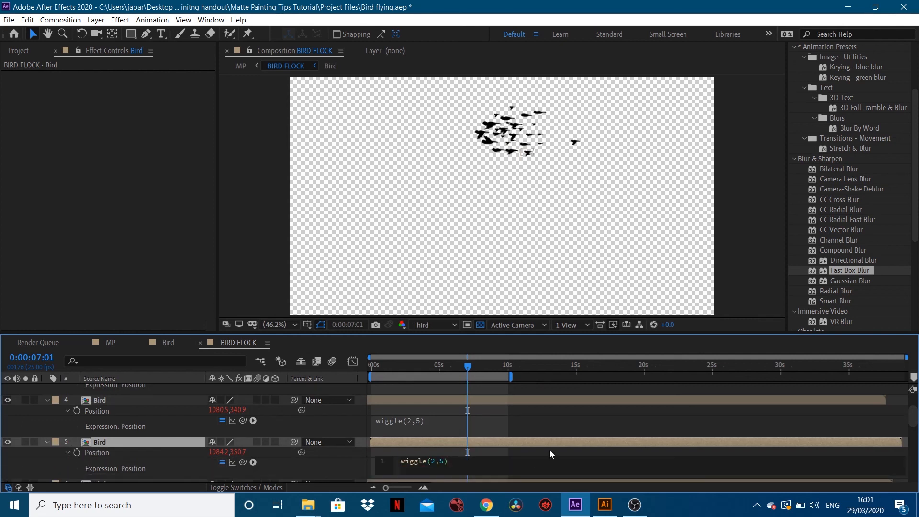
click(549, 450)
Step: In the Bird composition, reveal the keyframes of all layers and select the second X Rotation keyframe of both wings
click(171, 344)
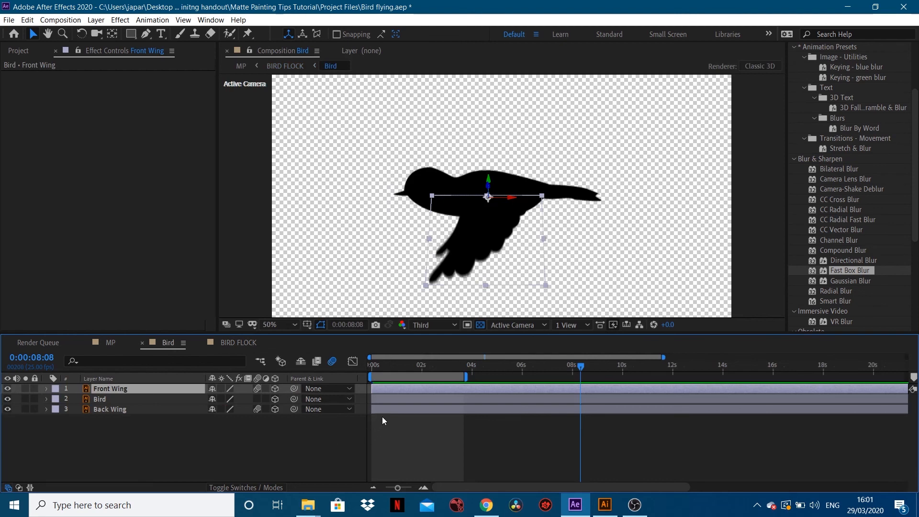
key(ctrl+a)
key(u)
drag(395, 440, 383, 398)
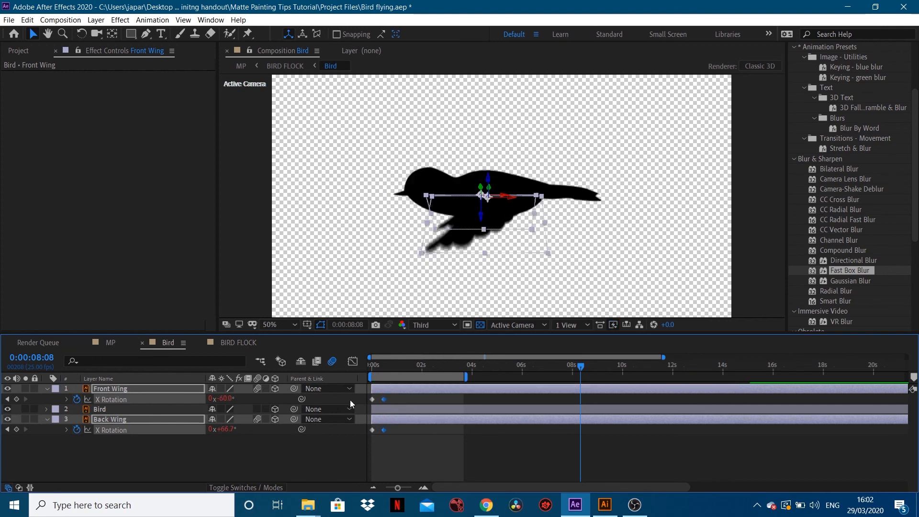
Step: Return to the MP composition and preview the flock's flight from 0:00:07:01 to 0:00:09:09
click(112, 342)
key(space)
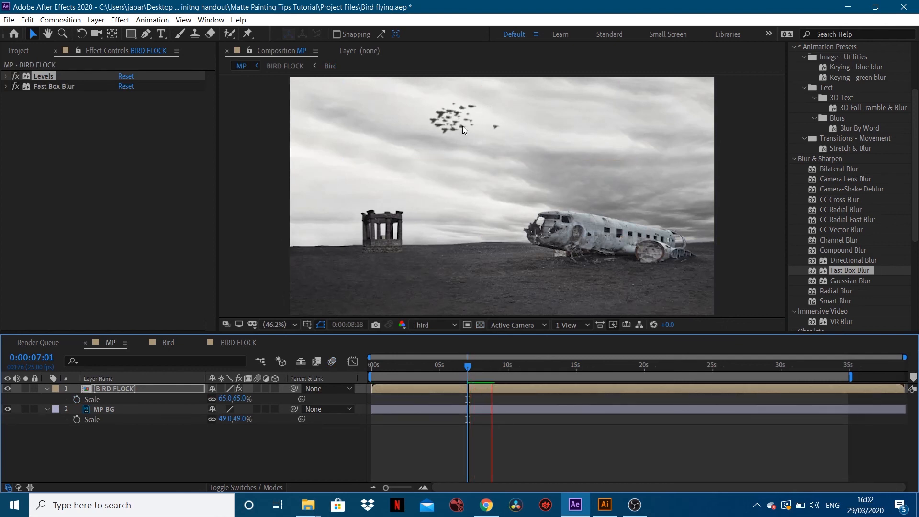
key(space)
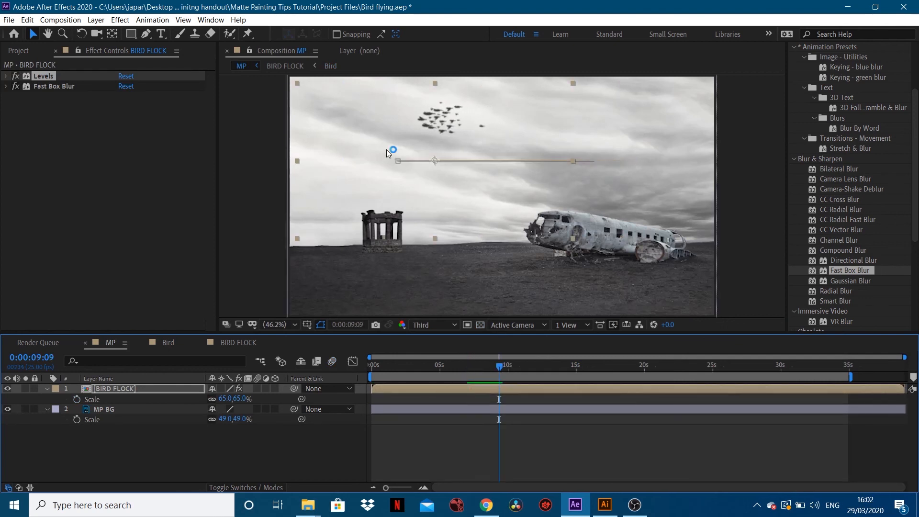